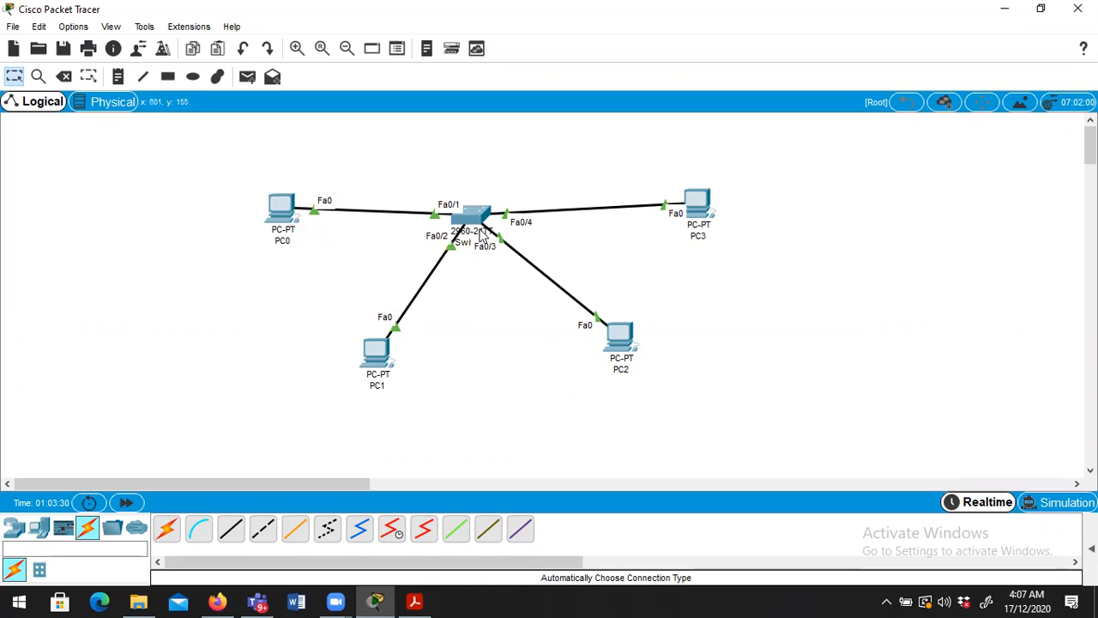
Step: Switch to Simulation mode and add a simple PDU with PC0 as source and PC3 as destination
{"action": "mouse_move", "coordinate": [476, 240]}
{"action": "mouse_move", "coordinate": [469, 219]}
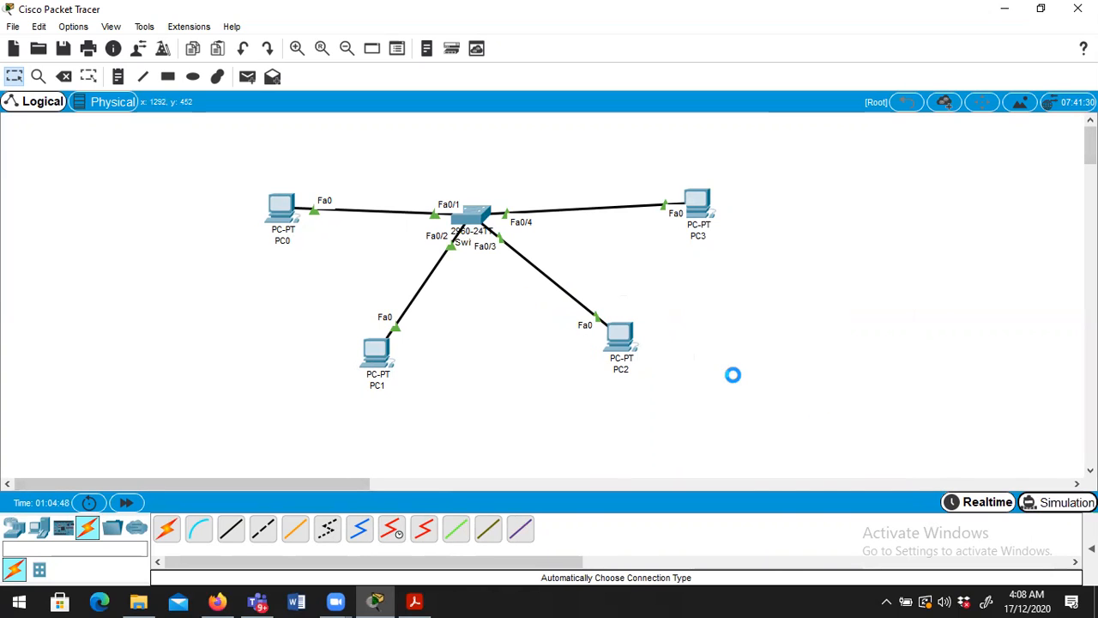
{"action": "left_click", "coordinate": [1049, 508]}
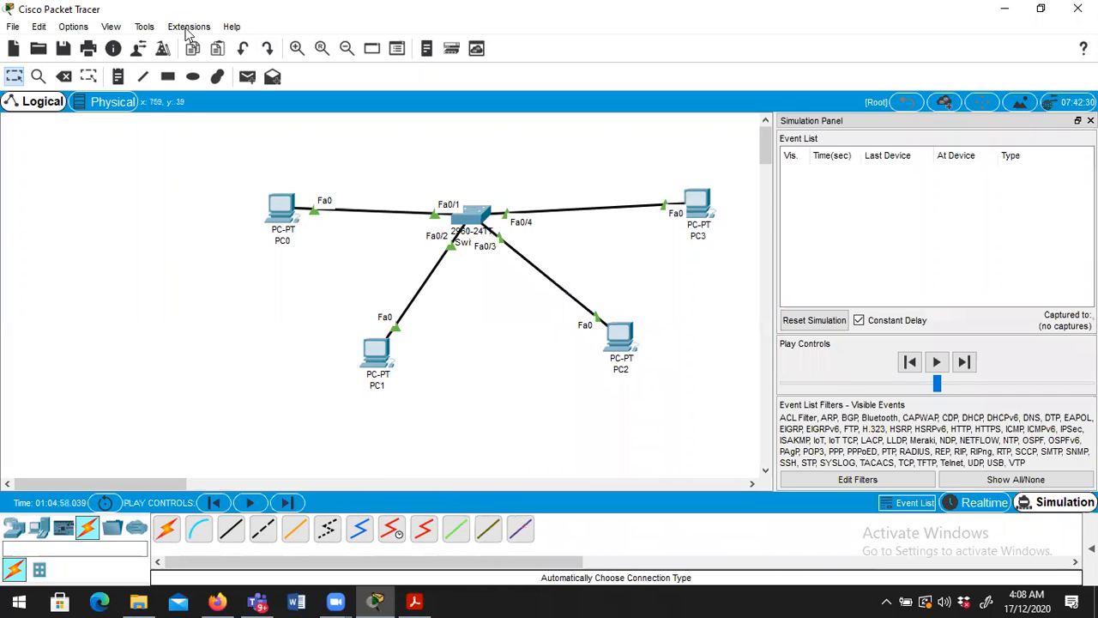
{"action": "left_click", "coordinate": [248, 76]}
{"action": "left_click", "coordinate": [281, 208]}
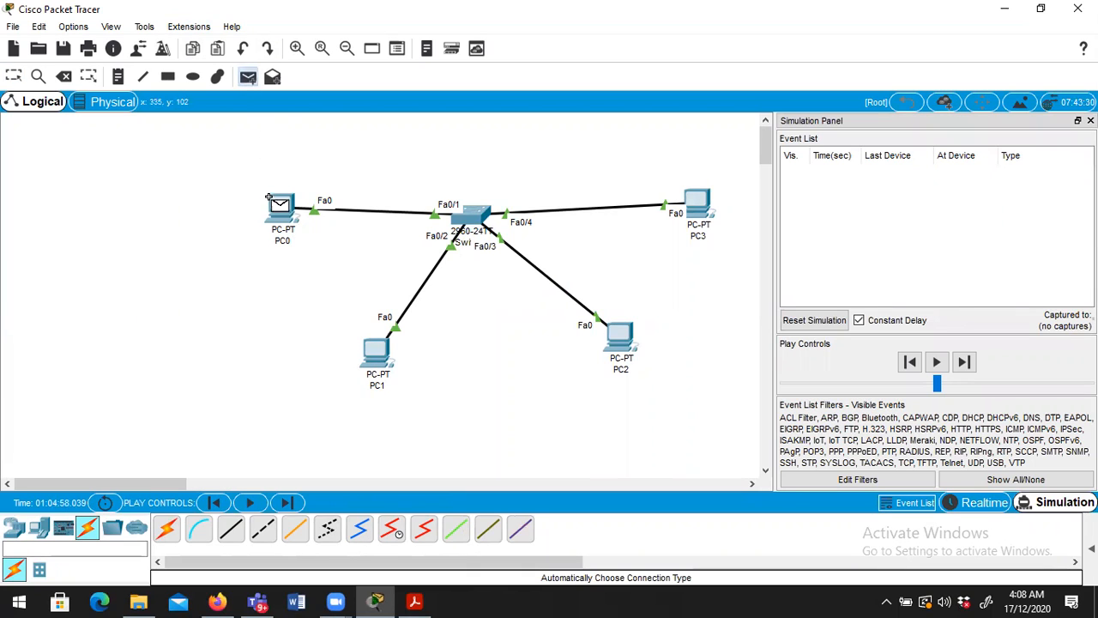
{"action": "left_click", "coordinate": [697, 204]}
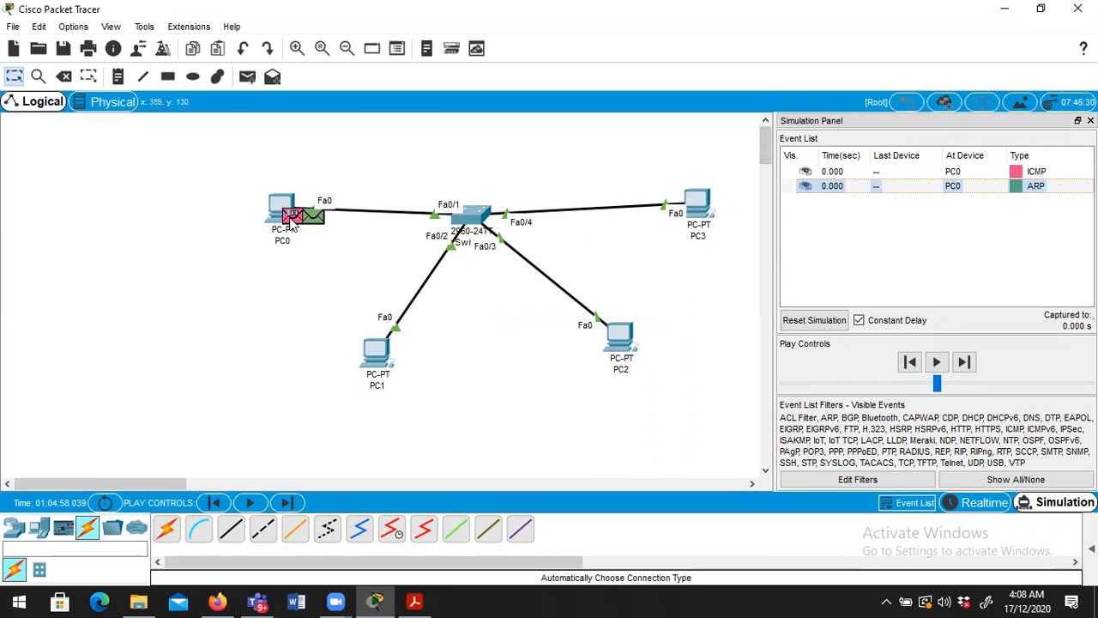
Step: Play the simulation and follow the ARP and ICMP packets between PC0, the switch and PC3
{"action": "mouse_move", "coordinate": [293, 225]}
{"action": "left_click", "coordinate": [938, 363]}
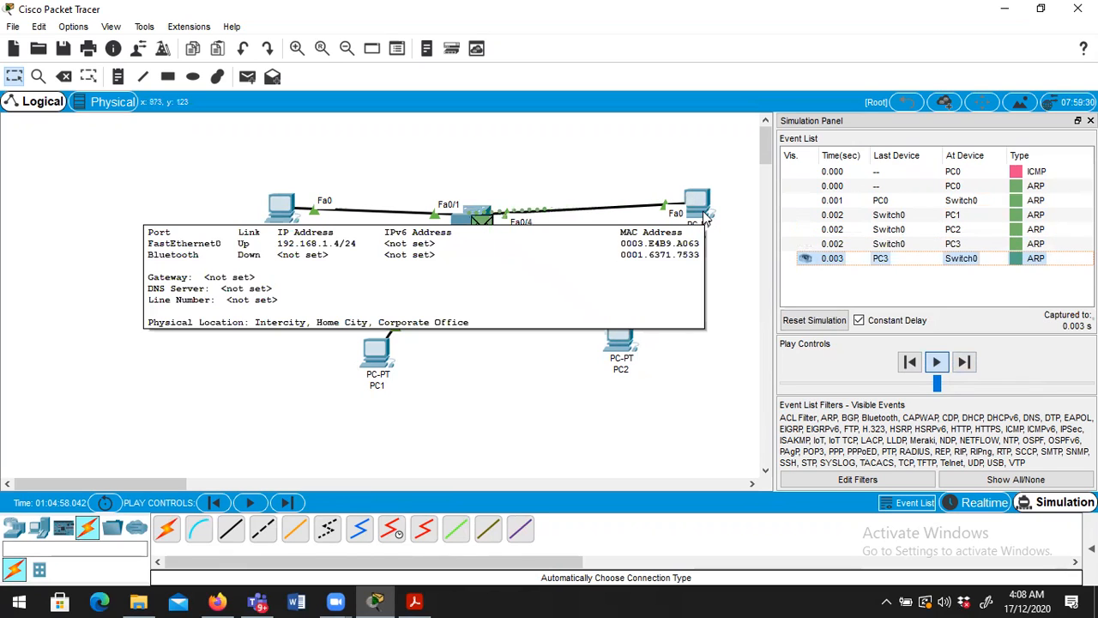
{"action": "mouse_move", "coordinate": [480, 234]}
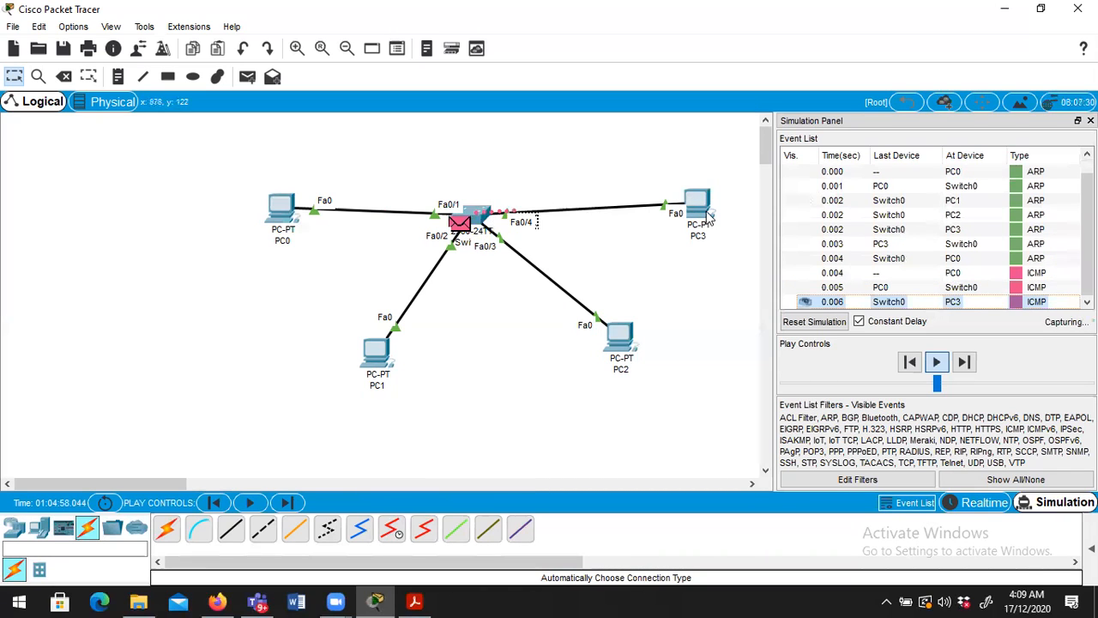
{"action": "mouse_move", "coordinate": [691, 213]}
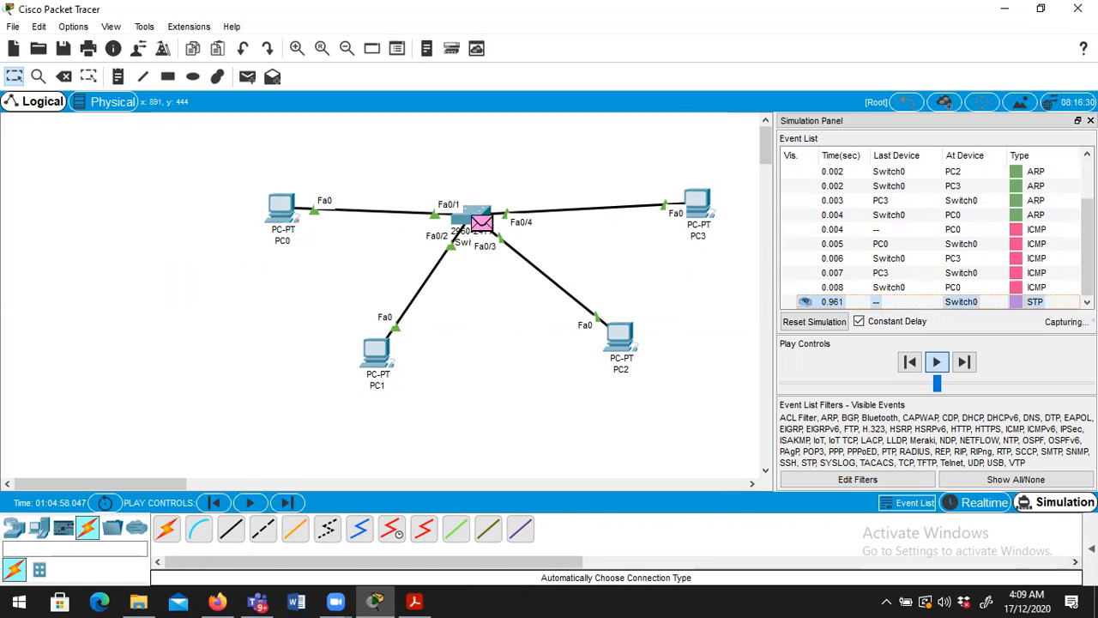
Step: Delete the current PDU scenario and close the Simulation Panel
{"action": "left_click", "coordinate": [1091, 547]}
{"action": "left_click", "coordinate": [673, 551]}
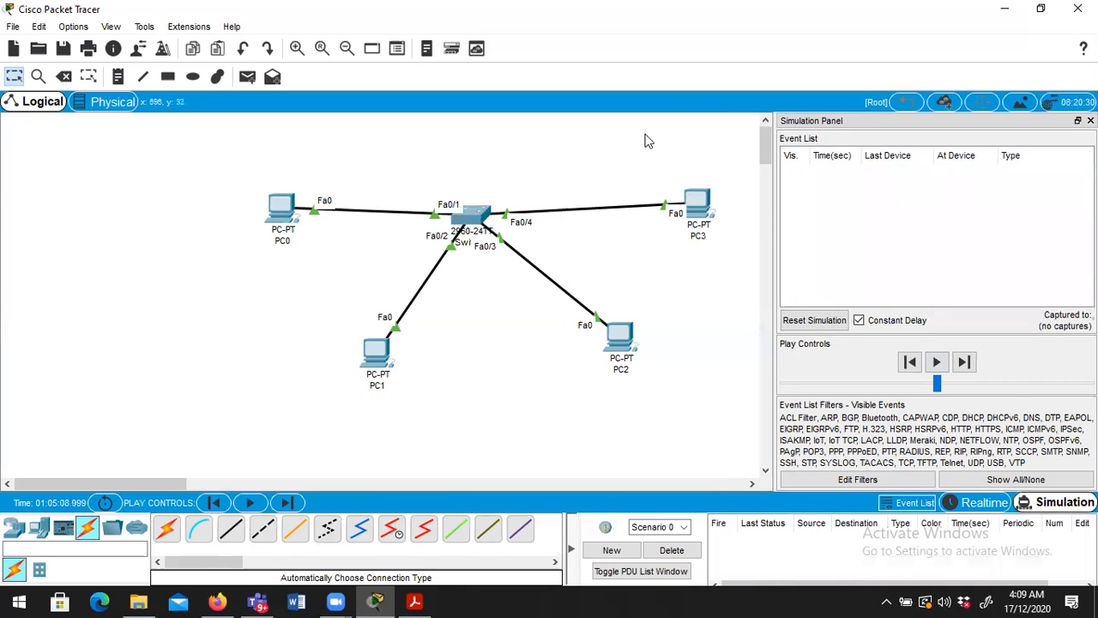
{"action": "left_click", "coordinate": [1091, 121]}
Step: Move PC1 directly below PC0 and draw an unfilled rectangle around both PCs
{"action": "left_click_drag", "start_coordinate": [362, 363], "coordinate": [277, 341]}
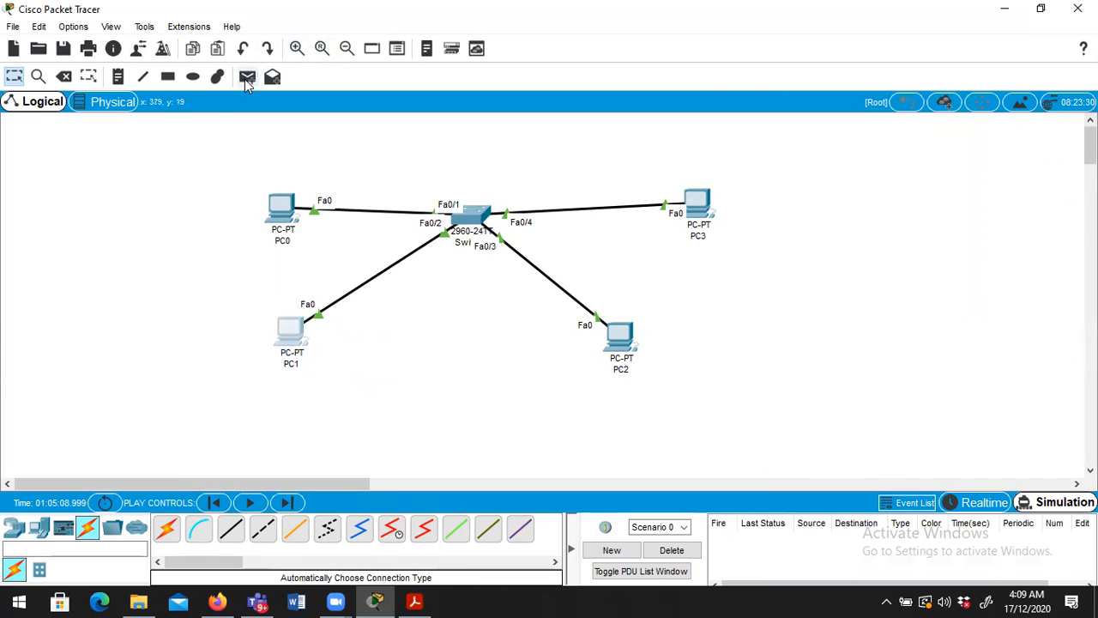
{"action": "left_click", "coordinate": [168, 76]}
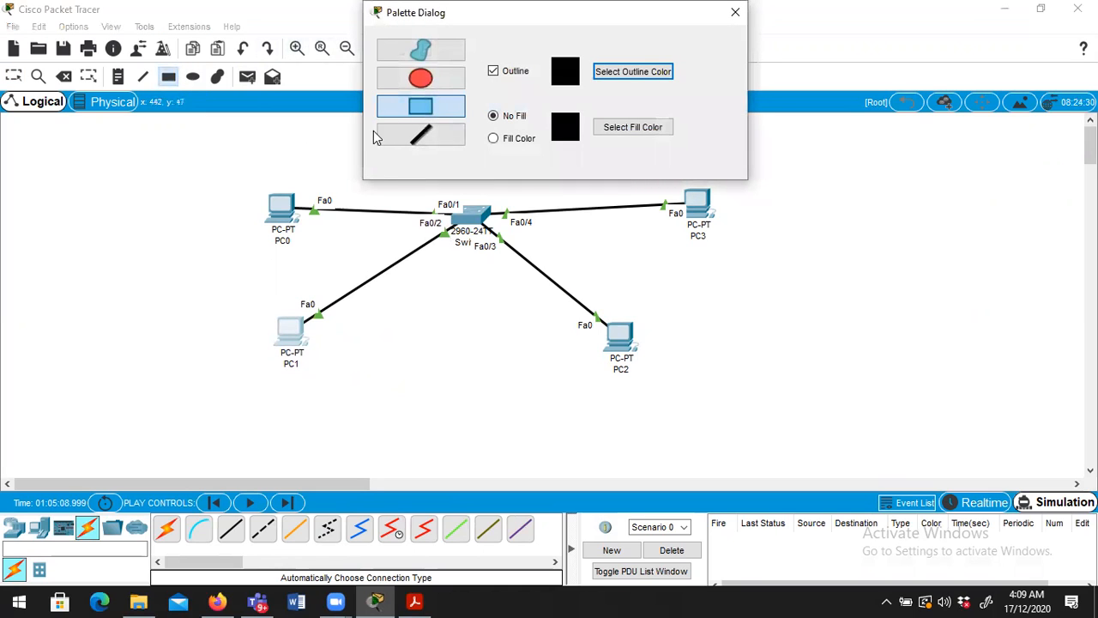
{"action": "mouse_move", "coordinate": [196, 154]}
{"action": "left_mouse_down"}
{"action": "mouse_move", "coordinate": [321, 245]}
{"action": "mouse_move", "coordinate": [411, 403]}
{"action": "left_mouse_up"}
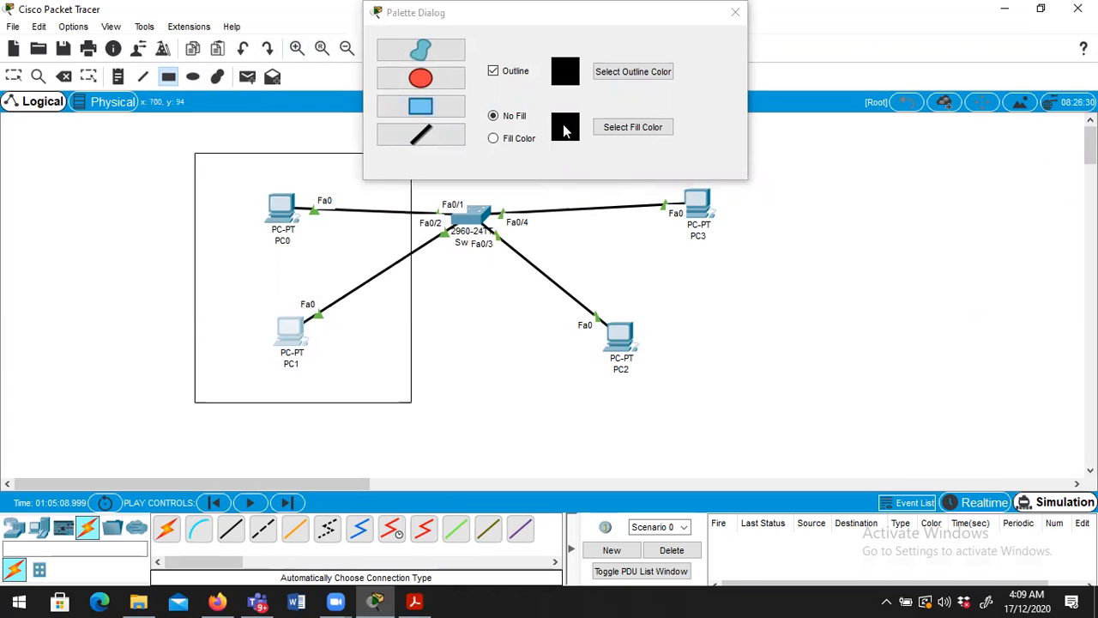
Step: Enable fill color for drawn shapes, set it to green #00aa00, and choose the rectangle shape
{"action": "left_click", "coordinate": [520, 139]}
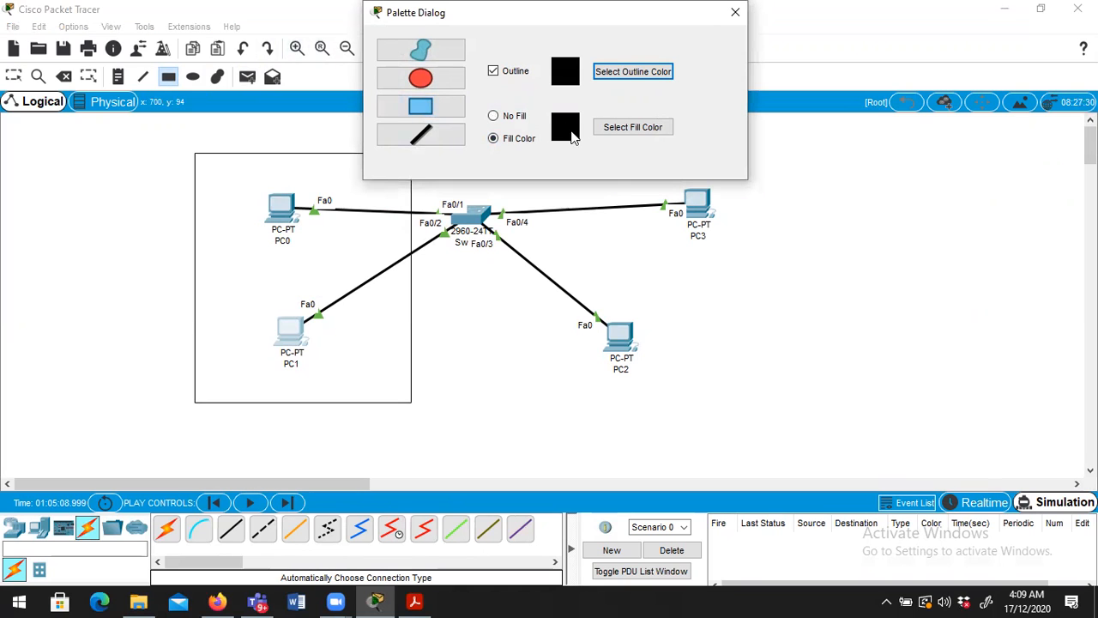
{"action": "left_click", "coordinate": [620, 130]}
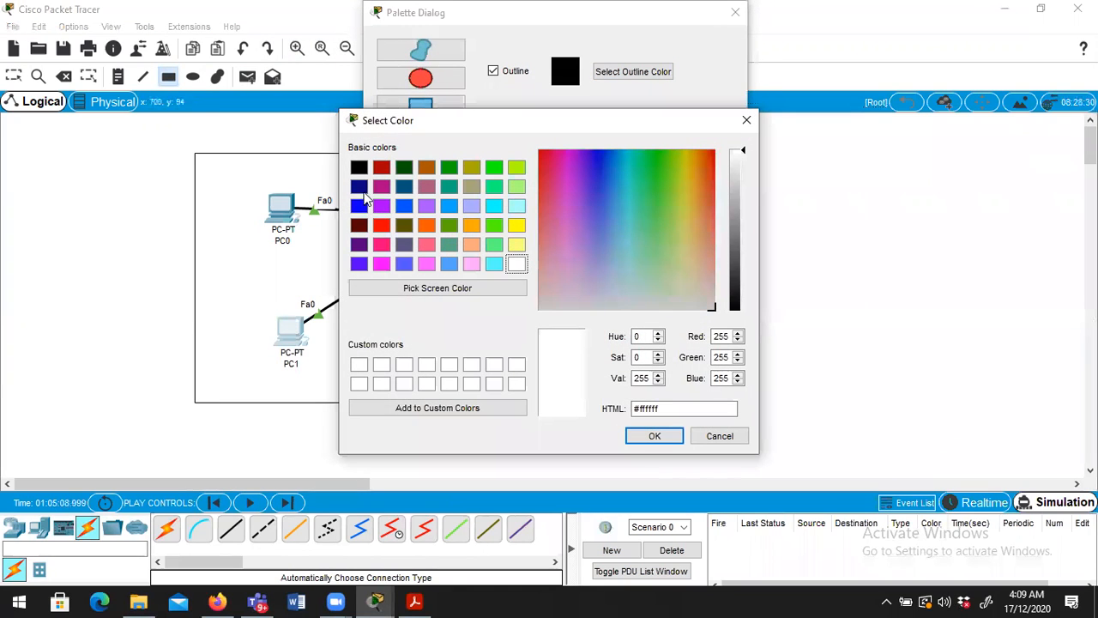
{"action": "left_click", "coordinate": [449, 168]}
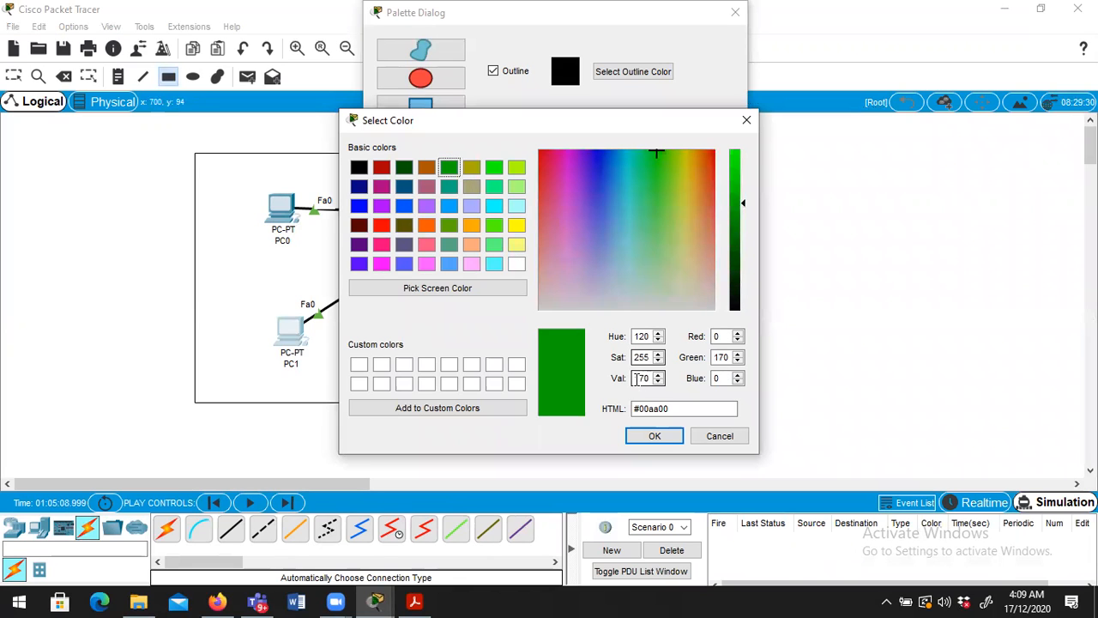
{"action": "left_click", "coordinate": [652, 435]}
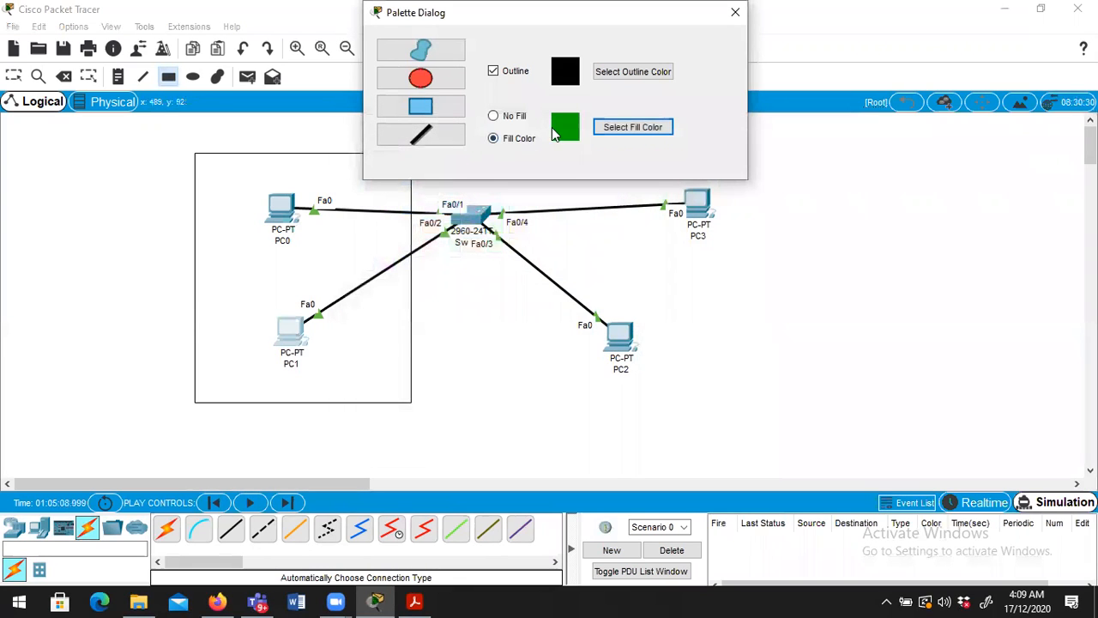
{"action": "left_click", "coordinate": [626, 127]}
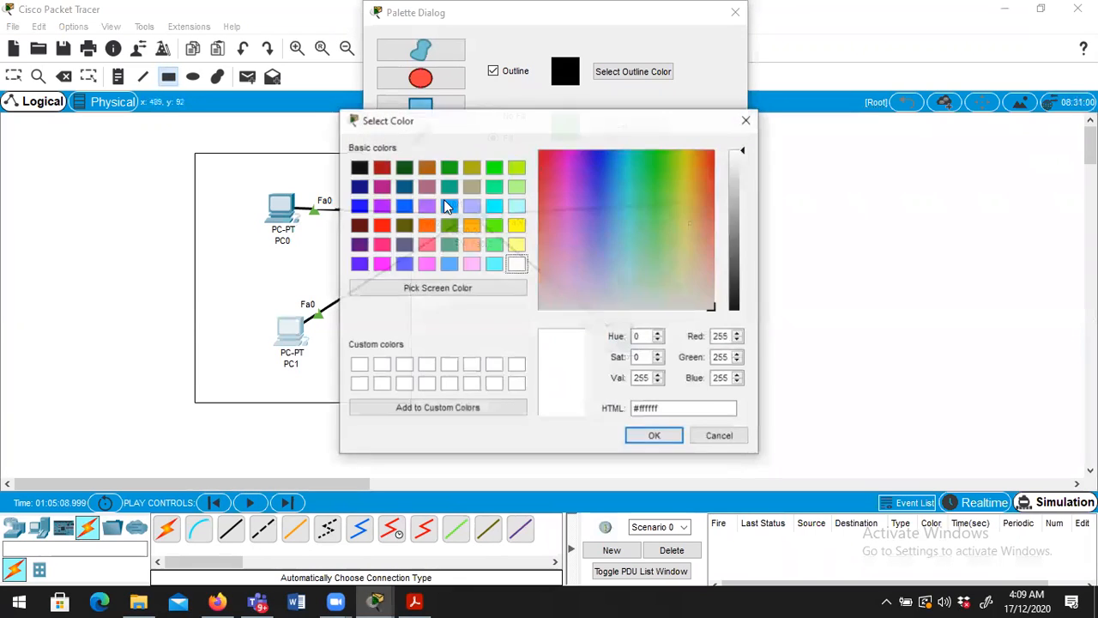
{"action": "left_click", "coordinate": [746, 120]}
{"action": "left_click", "coordinate": [443, 109]}
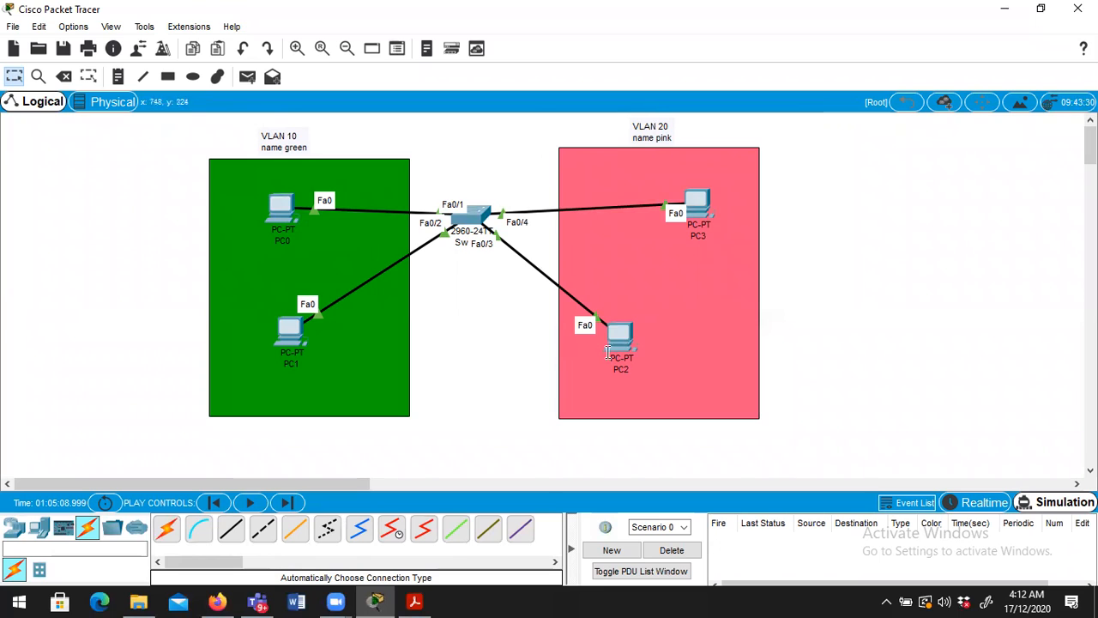
Step: Move PC2 below PC3 in the pink VLAN 20 area and start a command-line session on Switch0
{"action": "left_click_drag", "start_coordinate": [624, 341], "coordinate": [676, 322]}
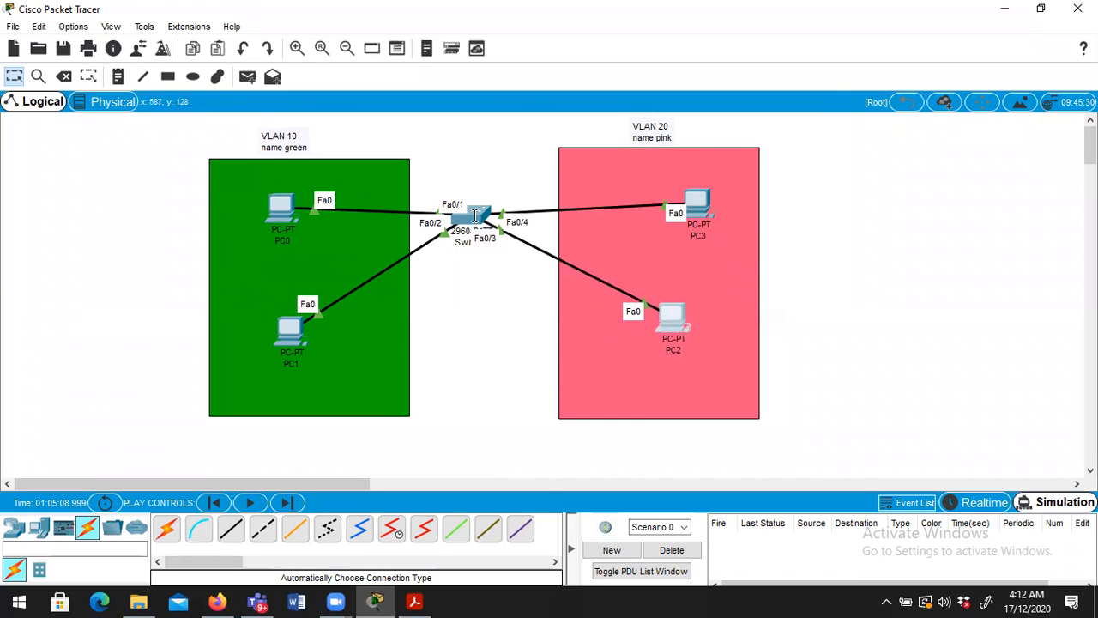
{"action": "mouse_move", "coordinate": [475, 216]}
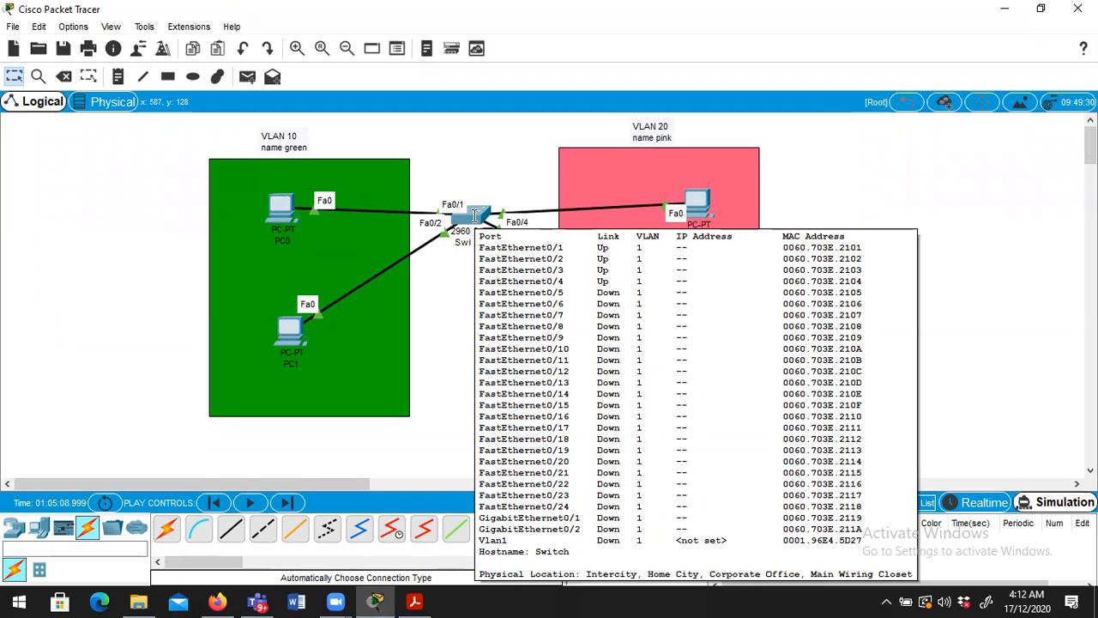
{"action": "left_click", "coordinate": [475, 215]}
{"action": "left_click", "coordinate": [445, 107]}
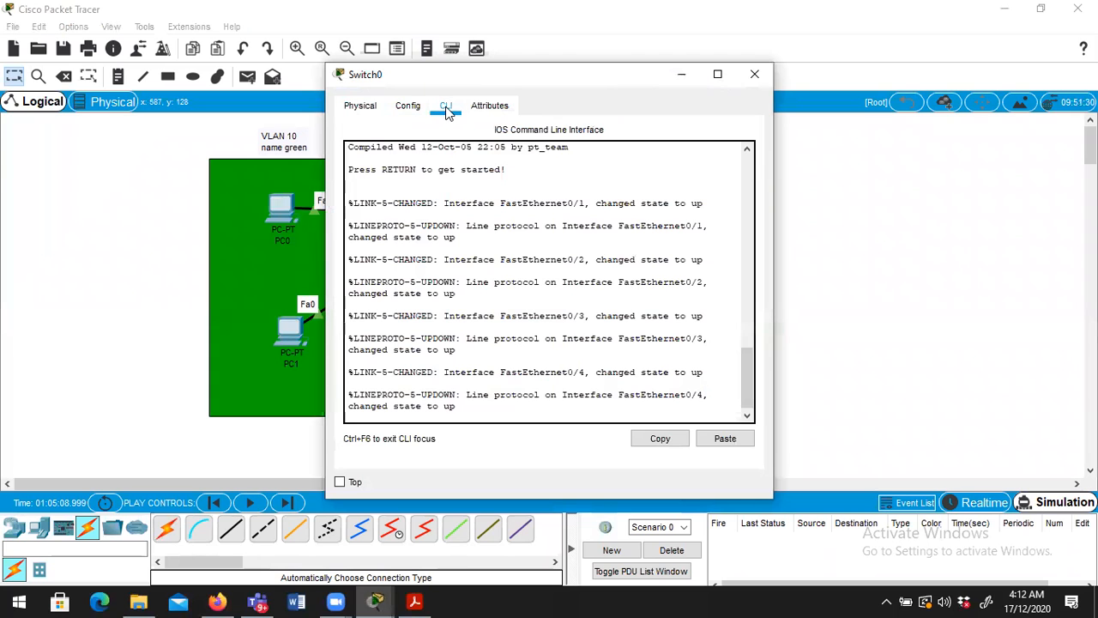
{"action": "key", "text": "Return"}
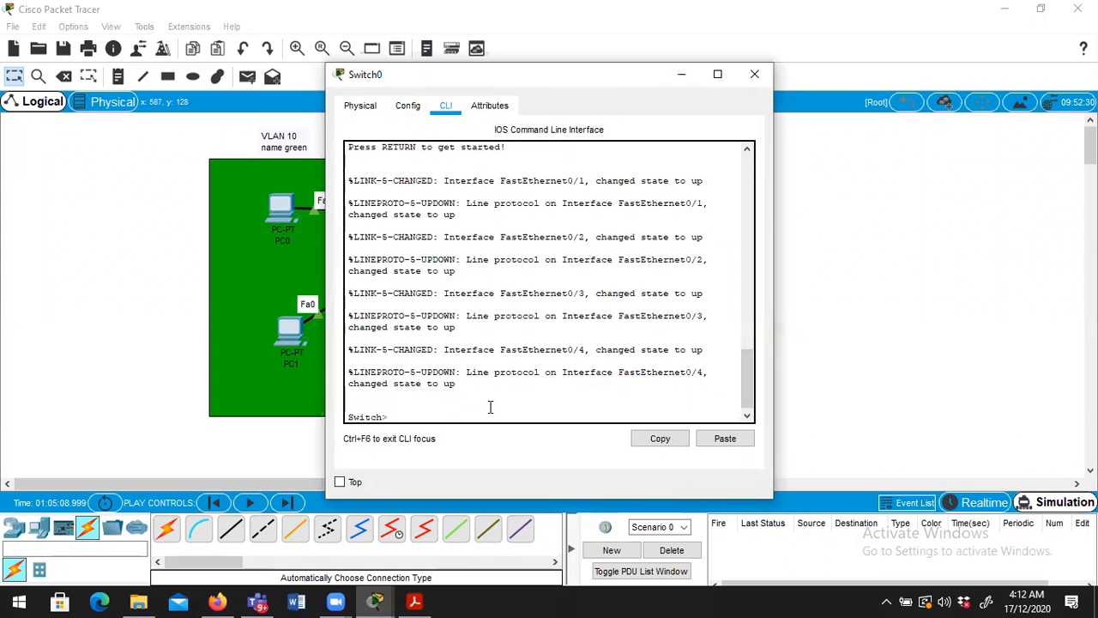
{"action": "left_click_drag", "start_coordinate": [473, 74], "coordinate": [654, 58]}
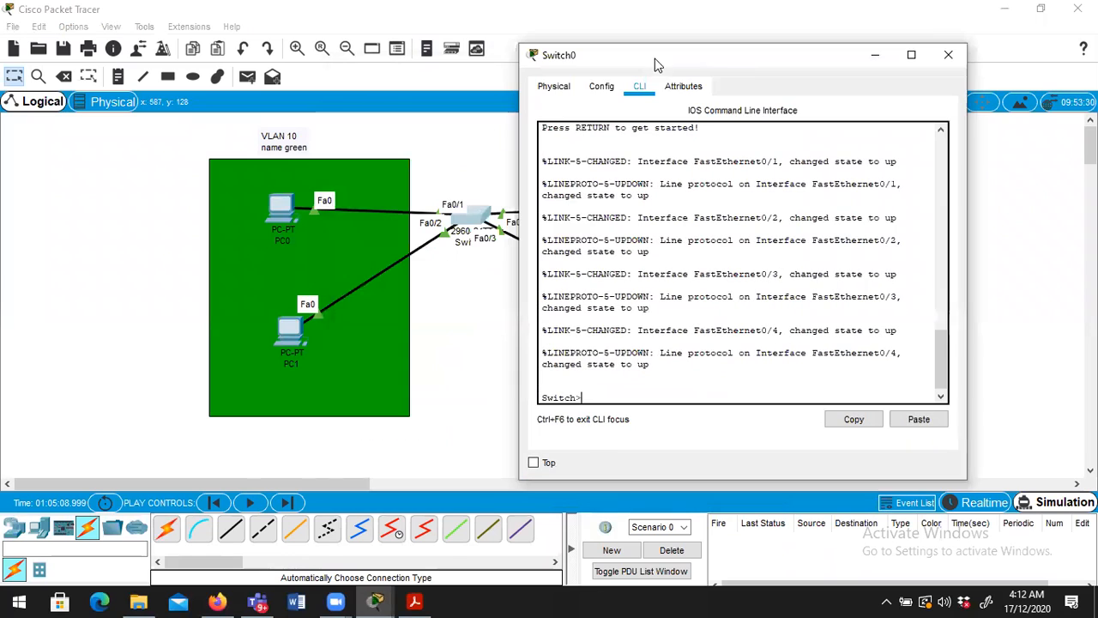
Step: Enter privileged mode with enable and global configuration mode with configure terminal on Switch0, keeping the topology visible beside the window
{"action": "type", "text": "en"}
{"action": "key", "text": "Tab"}
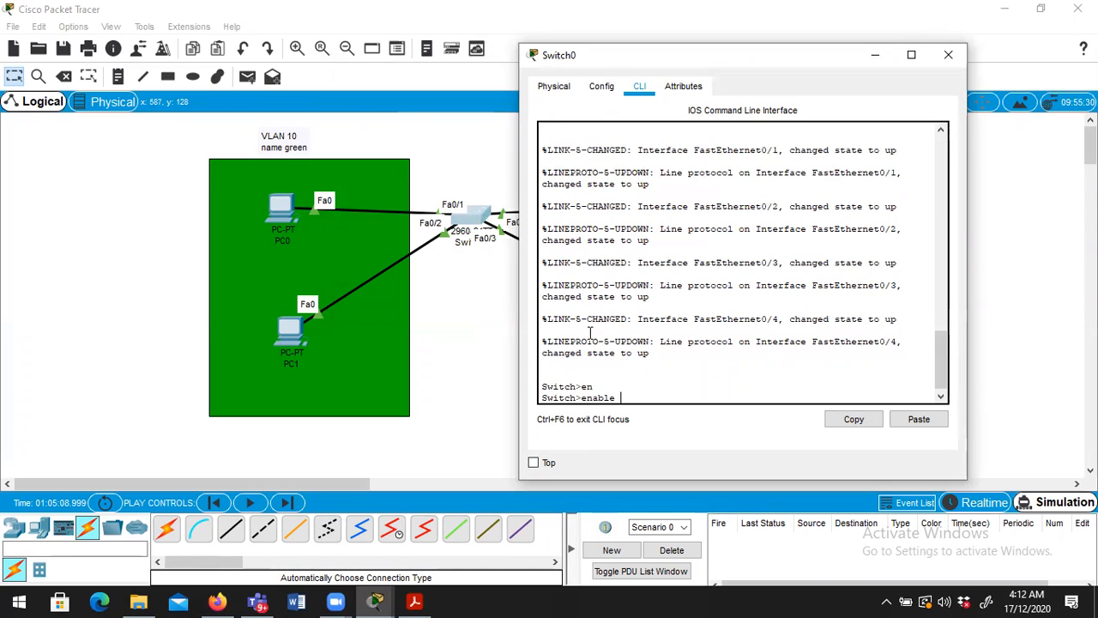
{"action": "key", "text": "Return"}
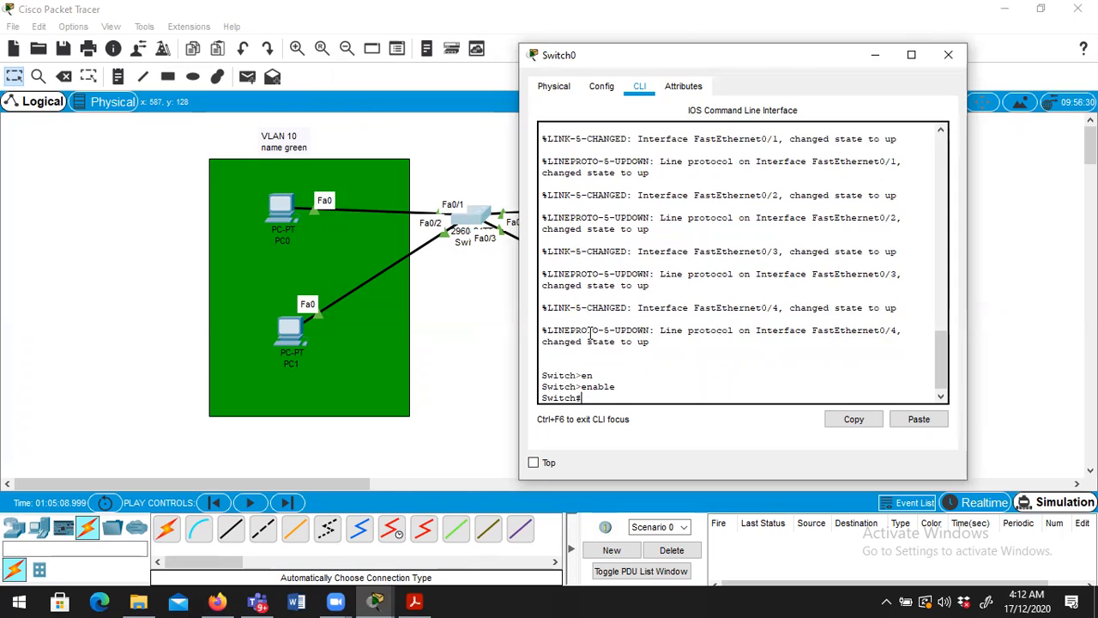
{"action": "type", "text": "confi"}
{"action": "key", "text": "Tab"}
{"action": "type", "text": "ter"}
{"action": "key", "text": "Tab"}
{"action": "key", "text": "Return"}
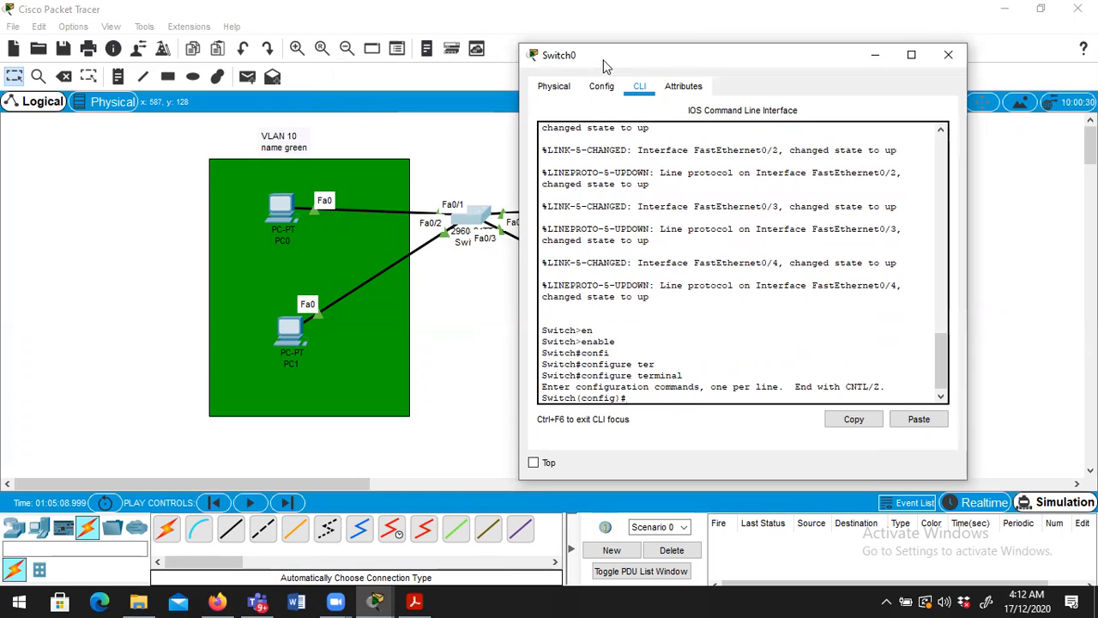
{"action": "left_click_drag", "start_coordinate": [623, 57], "coordinate": [721, 54]}
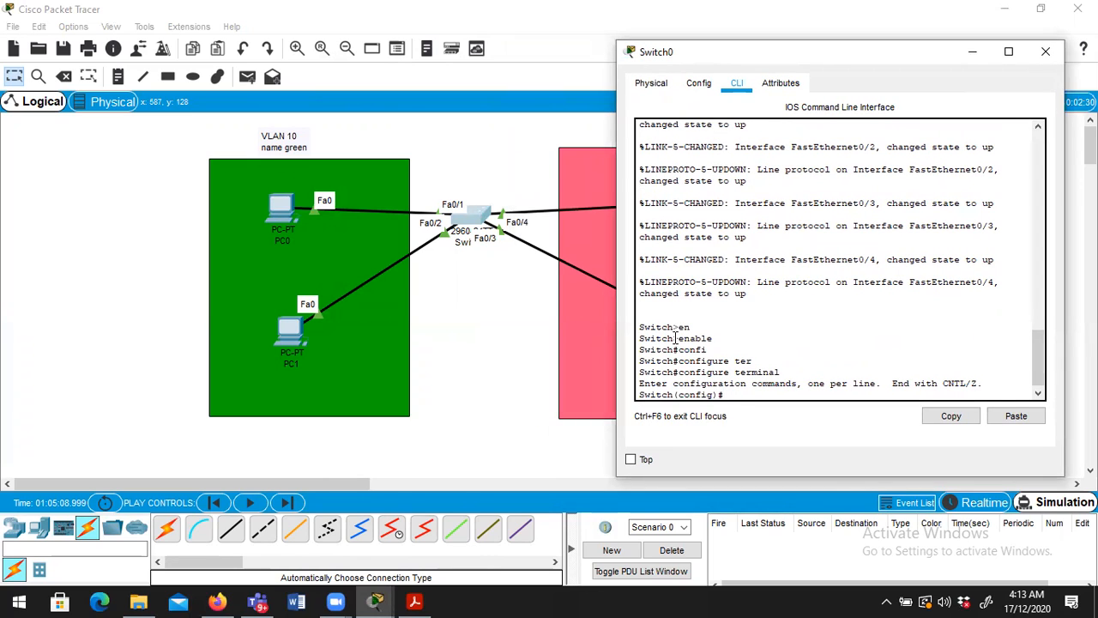
Step: Create VLAN 10 on Switch0 and name it green
{"action": "type", "text": "vlan 10"}
{"action": "key", "text": "Return"}
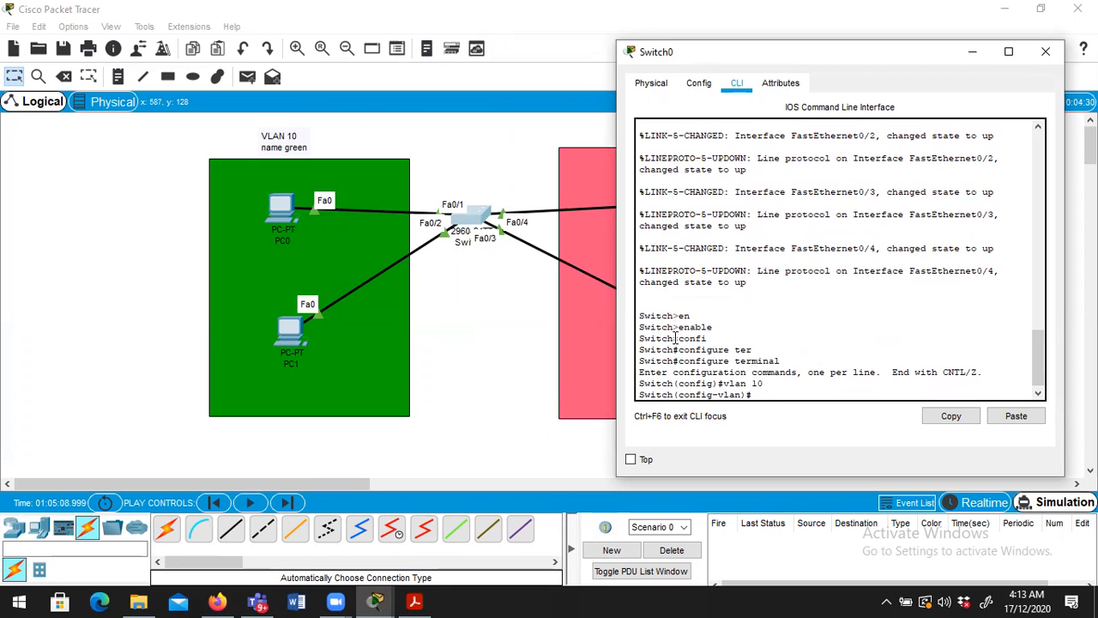
{"action": "type", "text": "name green"}
{"action": "key", "text": "Return"}
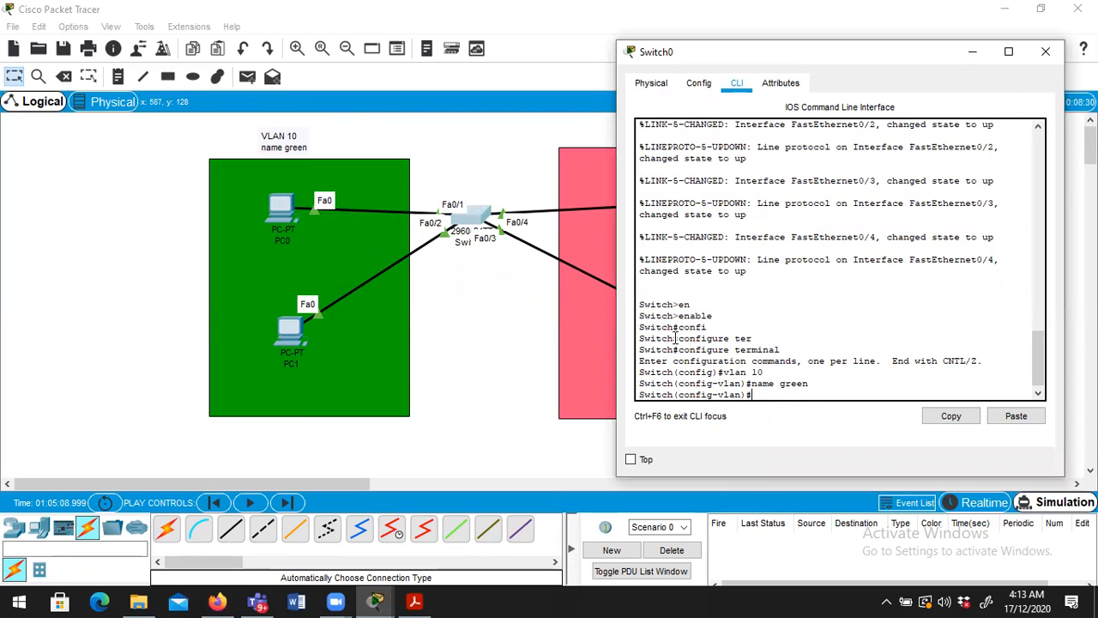
{"action": "type", "text": "vlan 20"}
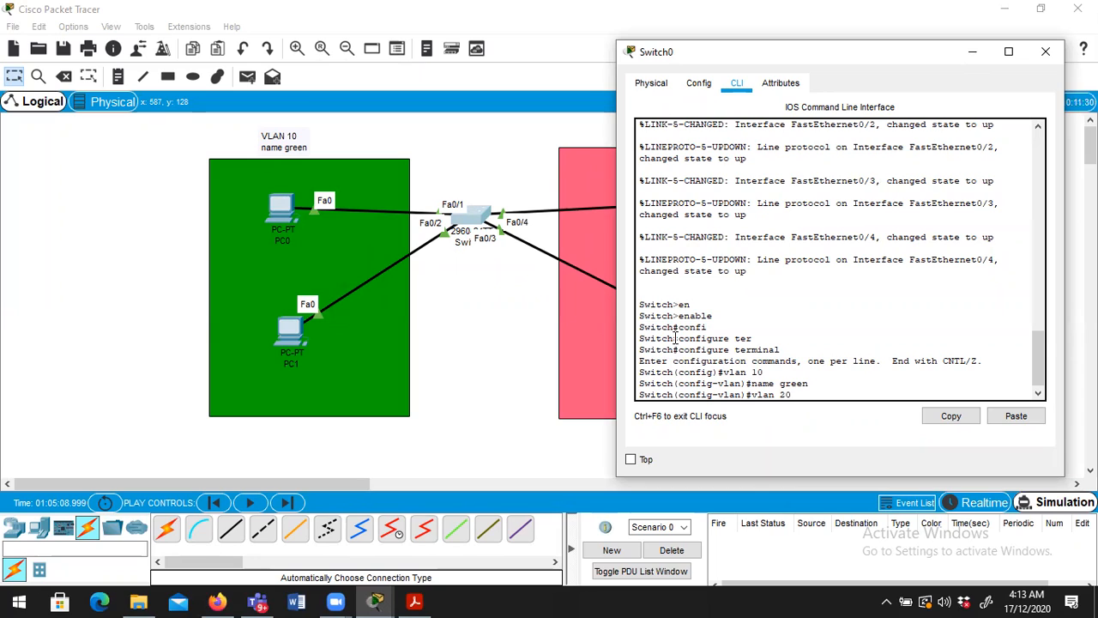
{"action": "key", "text": "BackSpace"}
{"action": "key", "text": "BackSpace"}
{"action": "key", "text": "BackSpace"}
{"action": "key", "text": "BackSpace"}
{"action": "key", "text": "BackSpace"}
{"action": "key", "text": "BackSpace"}
{"action": "key", "text": "BackSpace"}
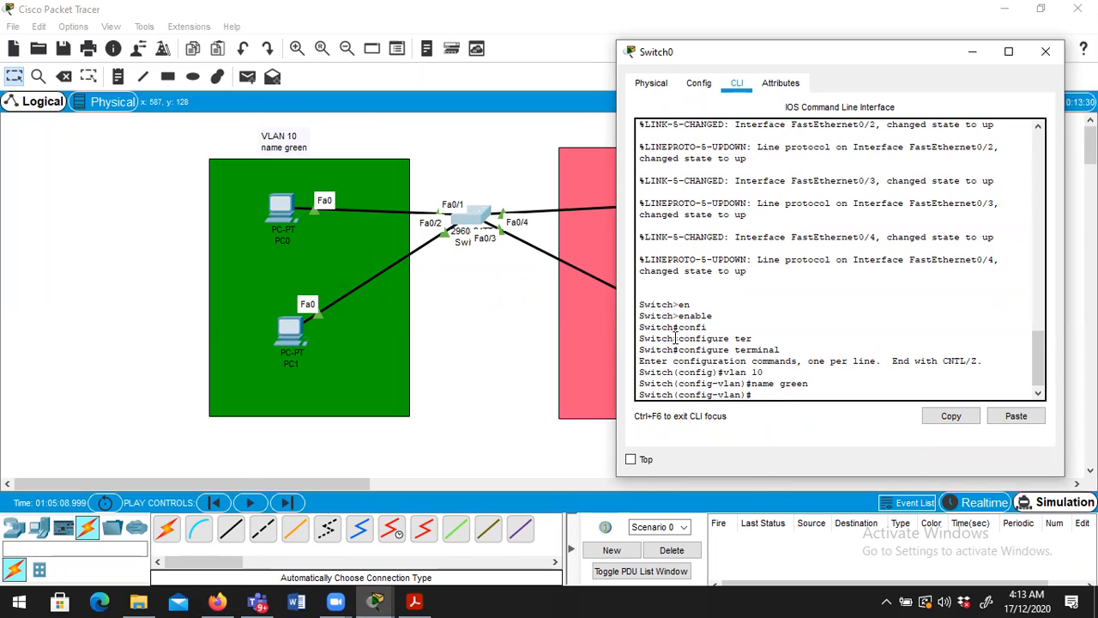
Step: Exit VLAN configuration and enter configuration for interface fa0/1, moving PC0 slightly up within the green area
{"action": "type", "text": "ex"}
{"action": "key", "text": "Return"}
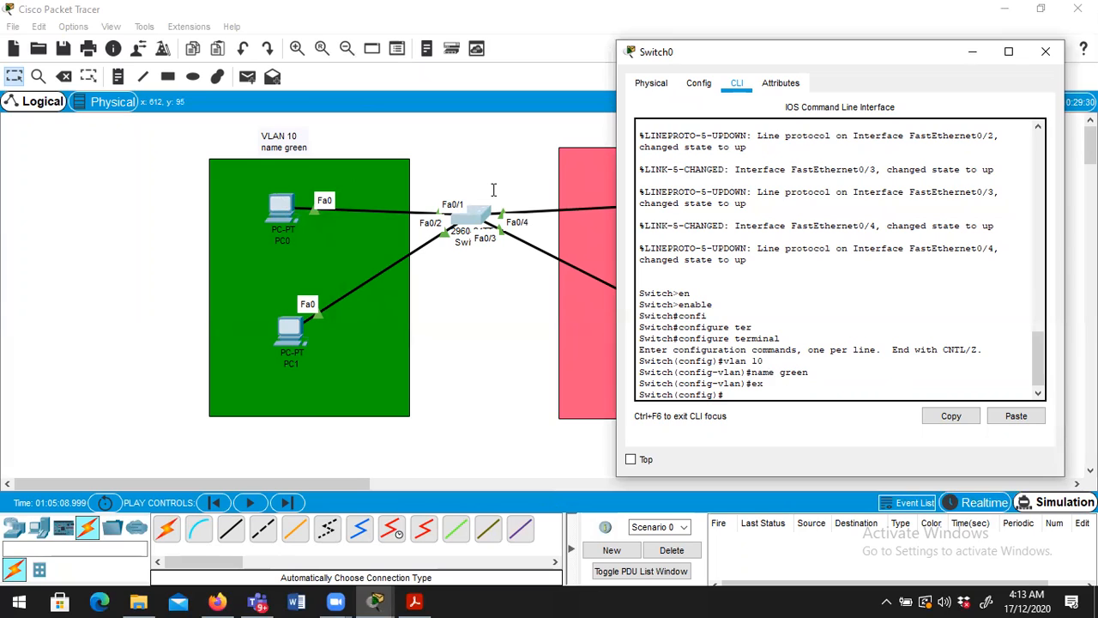
{"action": "type", "text": "int"}
{"action": "key", "text": "Tab"}
{"action": "type", "text": "fa"}
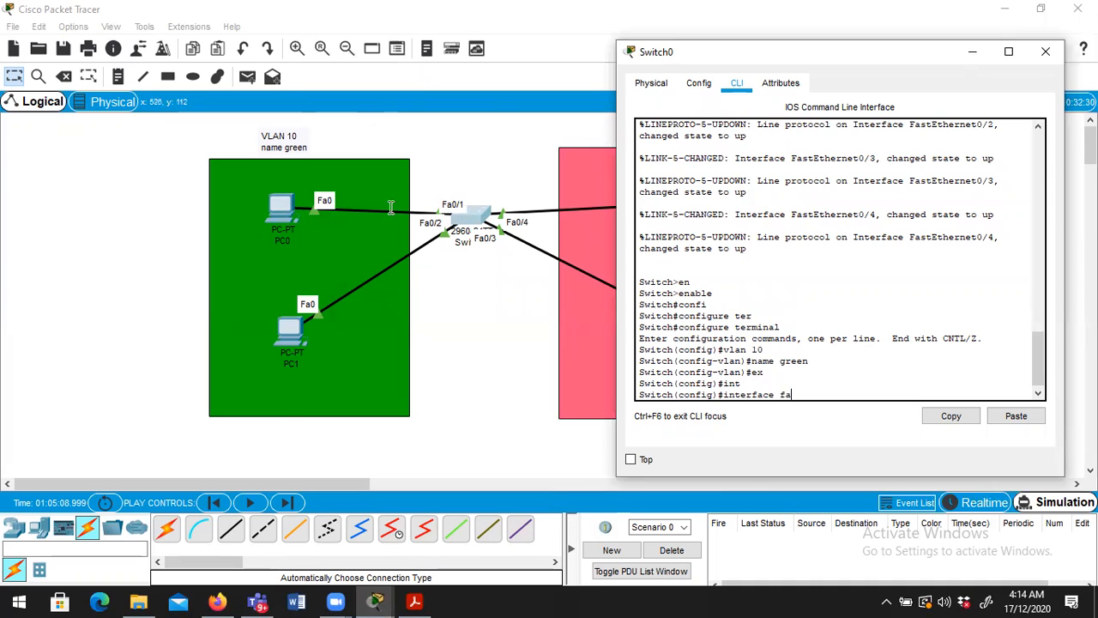
{"action": "left_click_drag", "start_coordinate": [288, 209], "coordinate": [289, 177]}
{"action": "mouse_move", "coordinate": [375, 601]}
{"action": "left_click", "coordinate": [475, 530]}
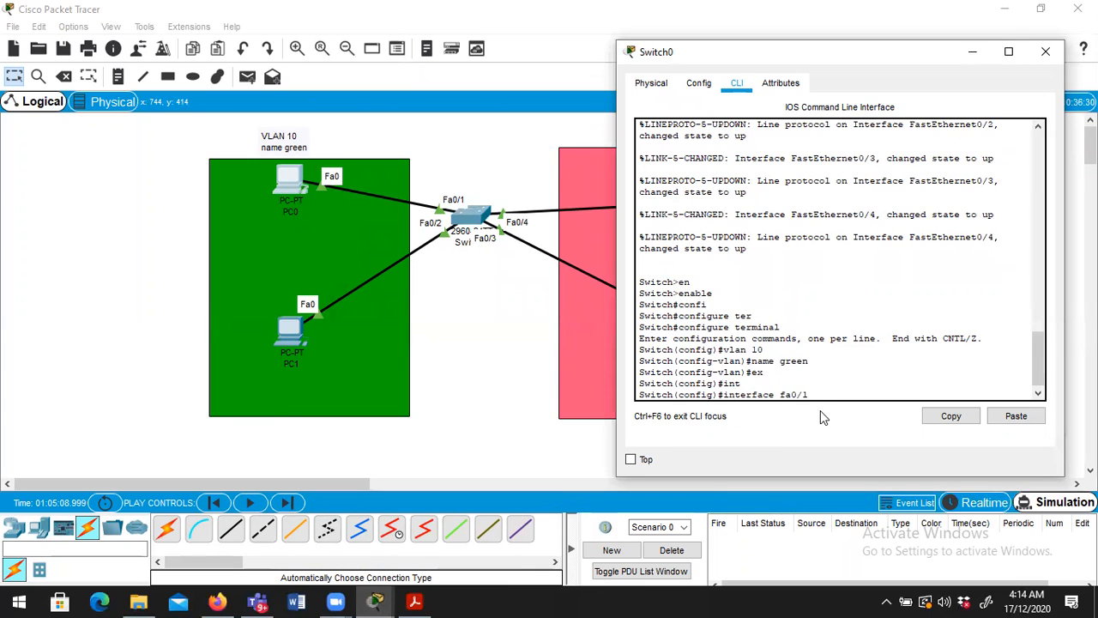
{"action": "key", "text": "Return"}
Step: Set interface fa0/1 to access mode with switchport mode access
{"action": "type", "text": "sw"}
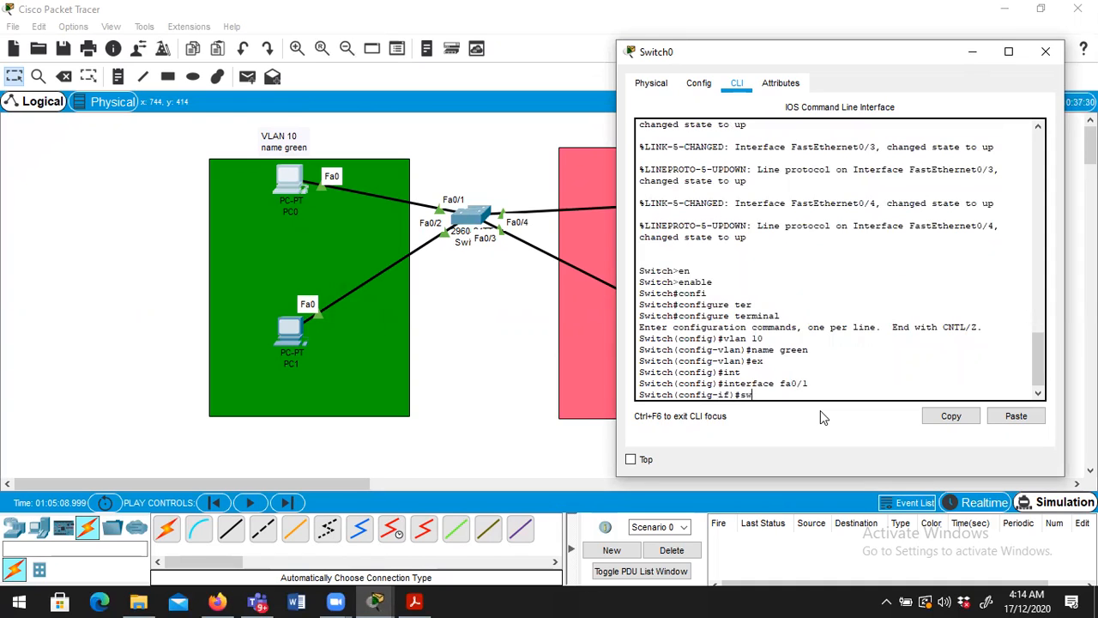
{"action": "key", "text": "Tab"}
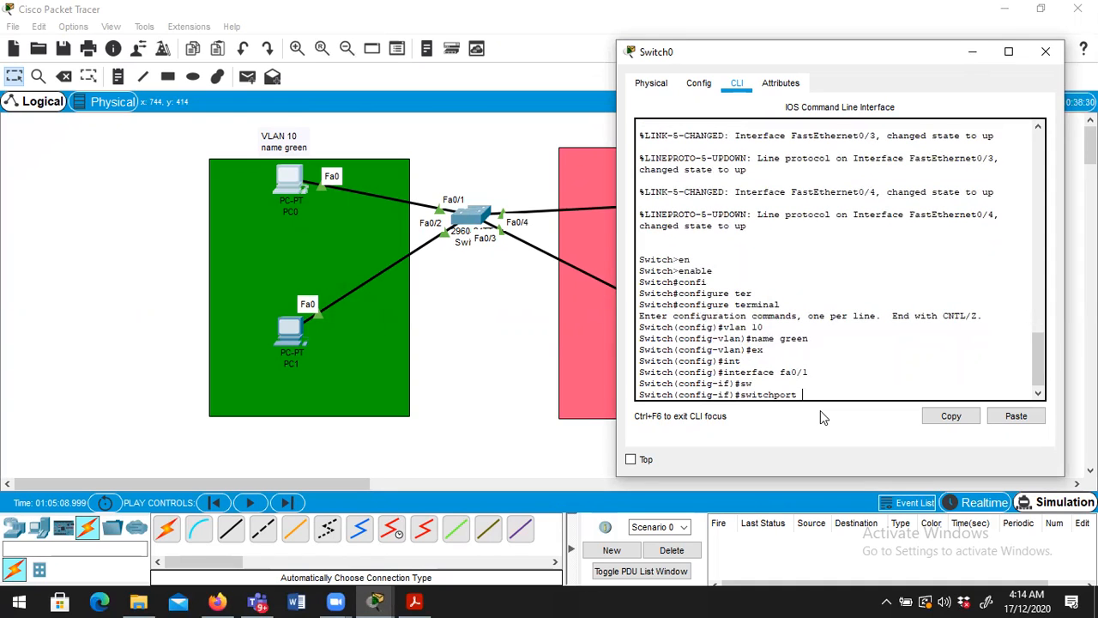
{"action": "type", "text": "mo"}
{"action": "key", "text": "Tab"}
{"action": "type", "text": "ac"}
{"action": "key", "text": "Tab"}
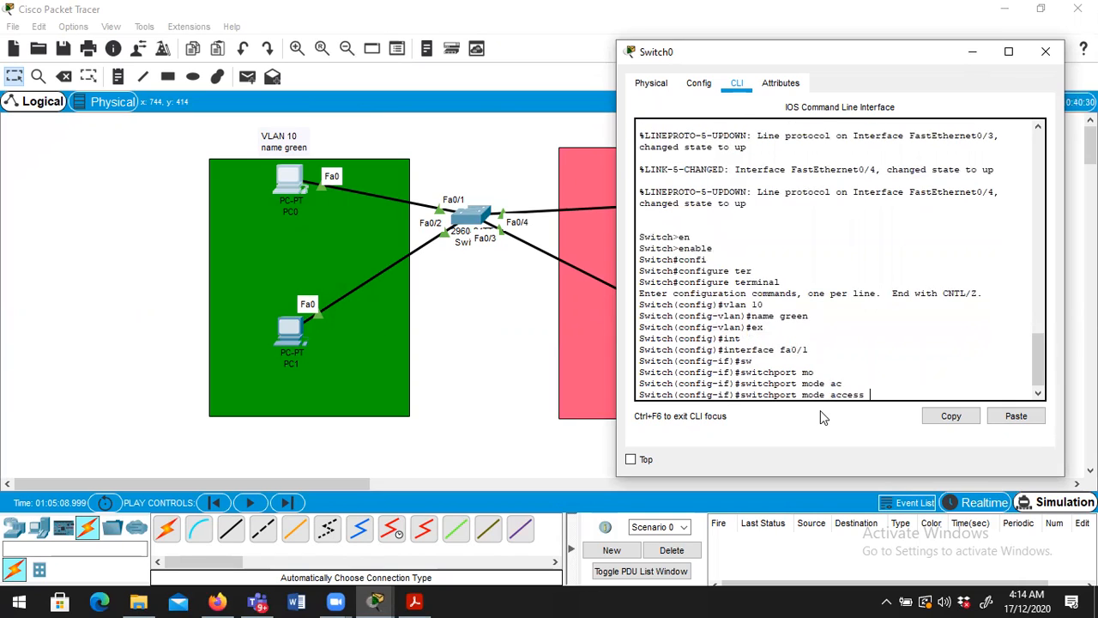
{"action": "key", "text": "Return"}
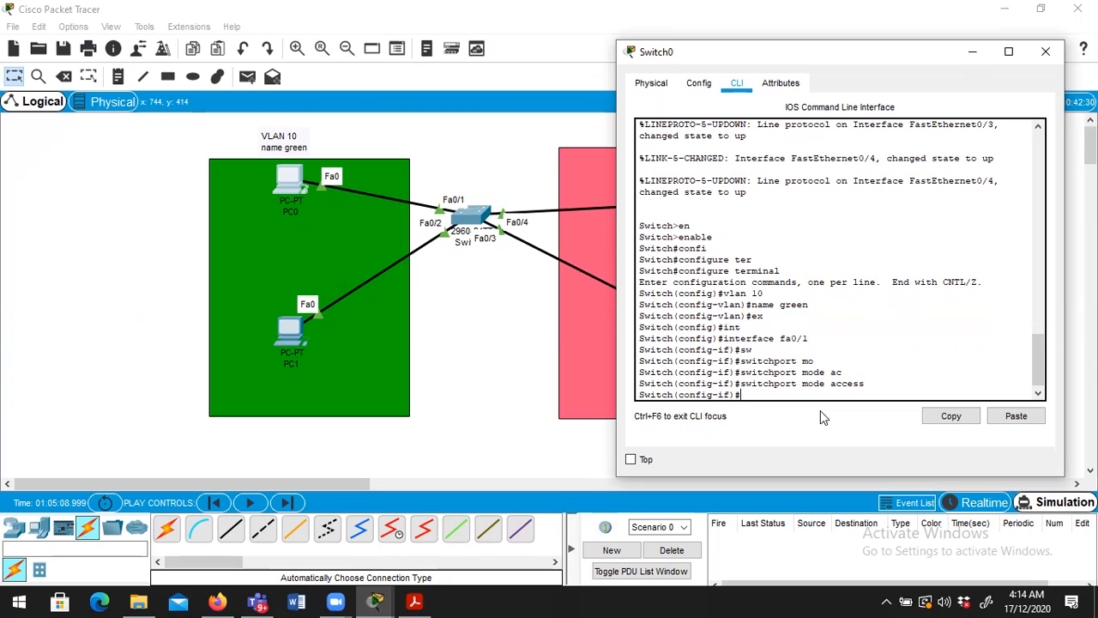
Step: Assign interface fa0/1 to VLAN 10 with switchport access vlan 10
{"action": "type", "text": "sw"}
{"action": "key", "text": "Tab"}
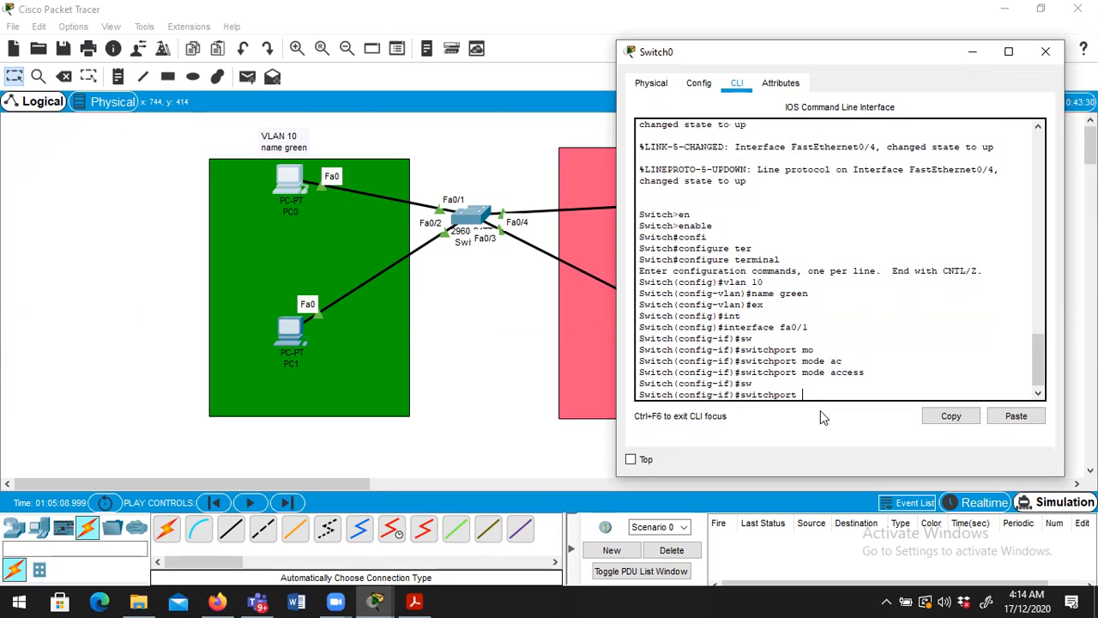
{"action": "type", "text": "ac"}
{"action": "key", "text": "Tab"}
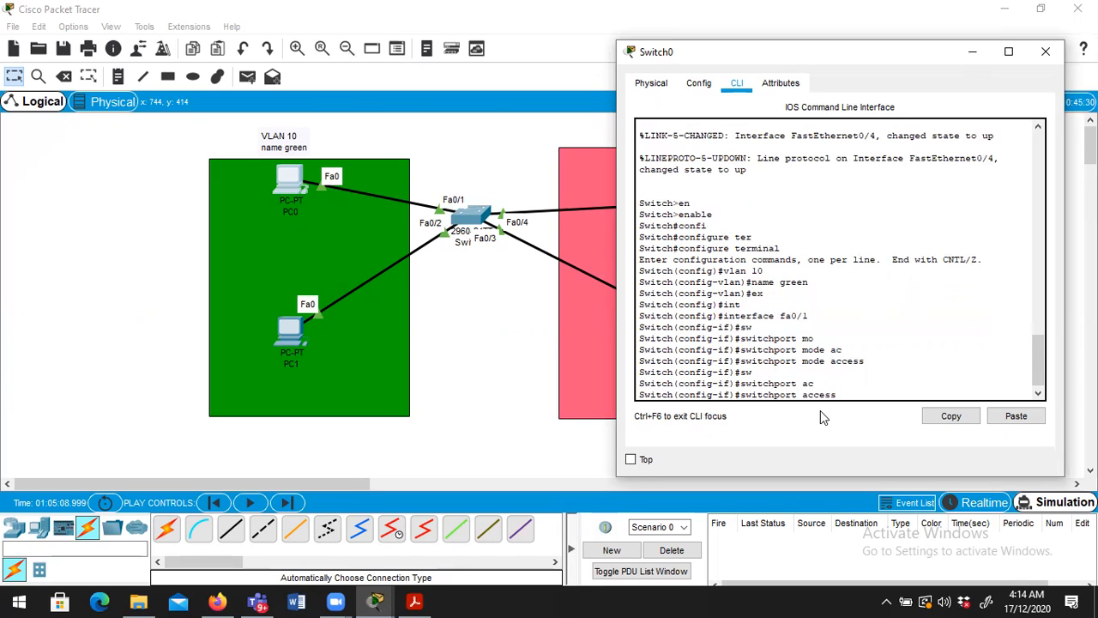
{"action": "type", "text": "vlan 10"}
{"action": "key", "text": "Return"}
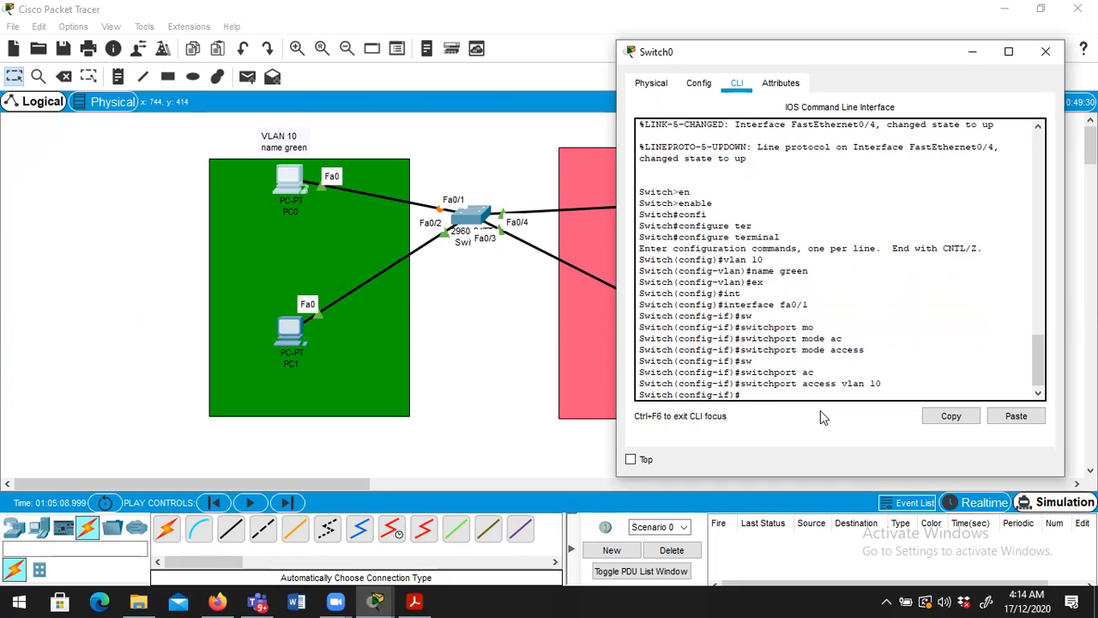
Step: Exit the fa0/1 interface configuration and enter configuration for interface fa0/2
{"action": "type", "text": "ex"}
{"action": "key", "text": "Return"}
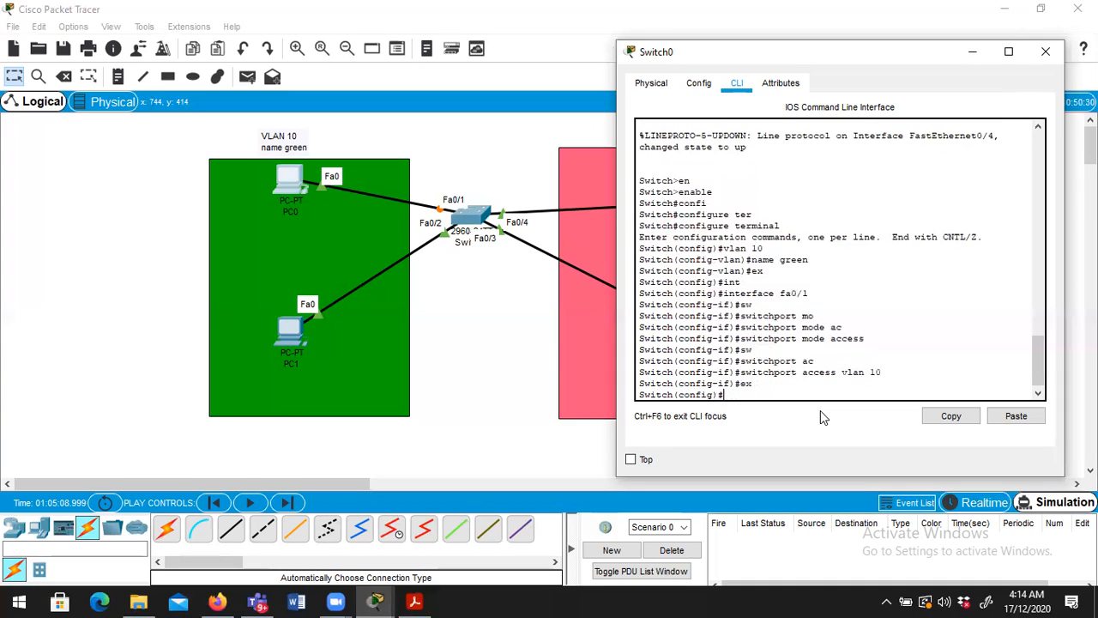
{"action": "type", "text": "fa"}
{"action": "key", "text": "BackSpace"}
{"action": "key", "text": "BackSpace"}
{"action": "type", "text": "in"}
{"action": "key", "text": "Tab"}
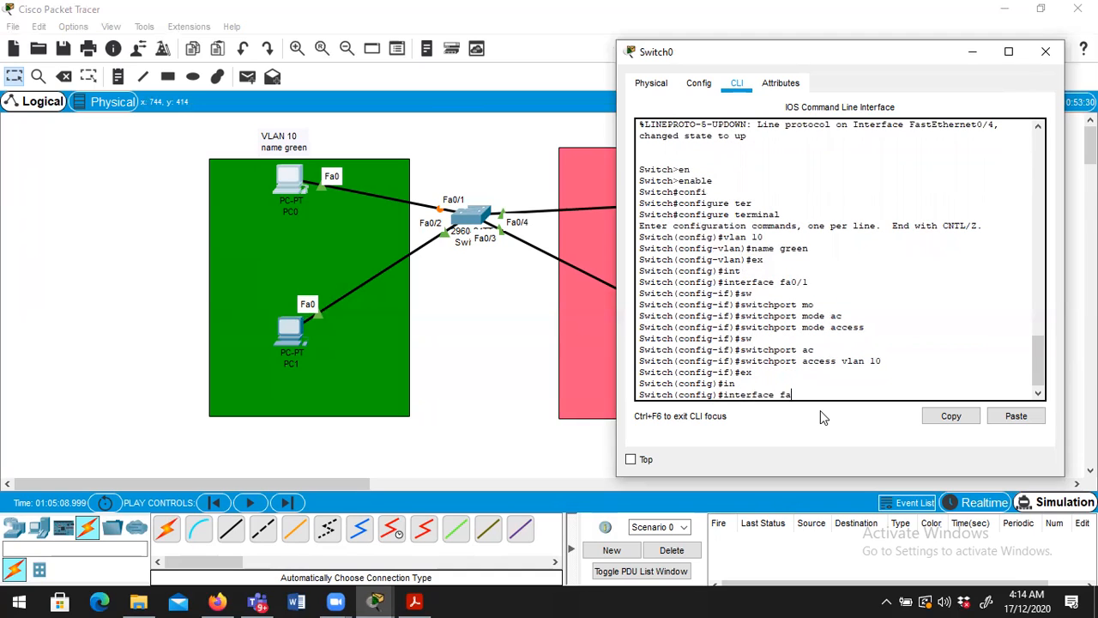
{"action": "type", "text": "fa0/2"}
{"action": "key", "text": "Return"}
Step: Set interface fa0/2 to access mode with switchport mode access
{"action": "type", "text": "sw"}
{"action": "key", "text": "Tab"}
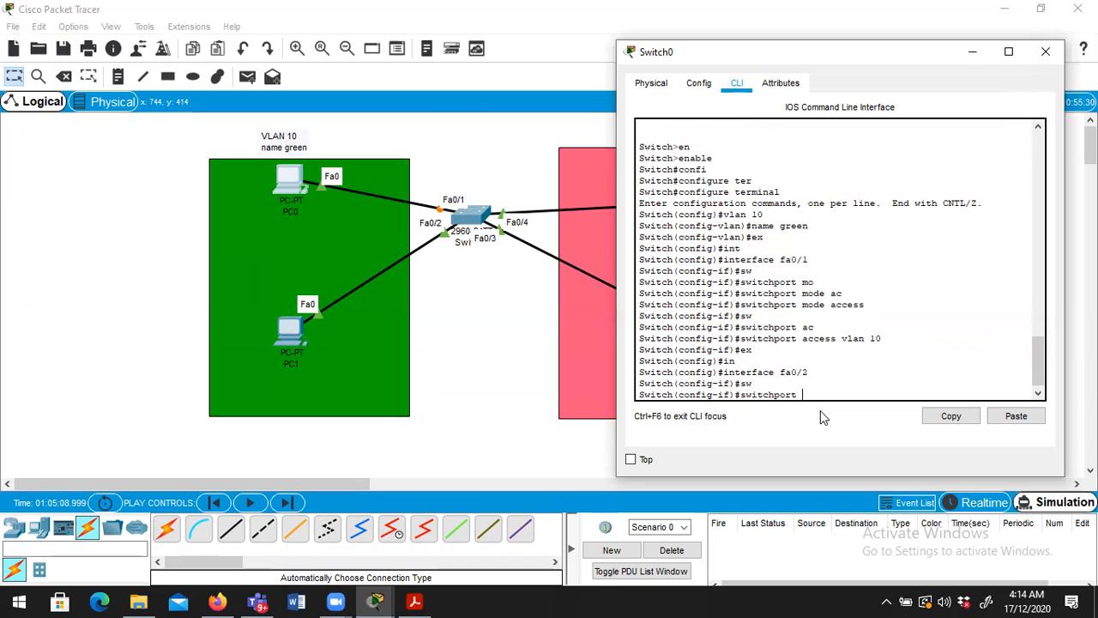
{"action": "type", "text": "mo"}
{"action": "key", "text": "Tab"}
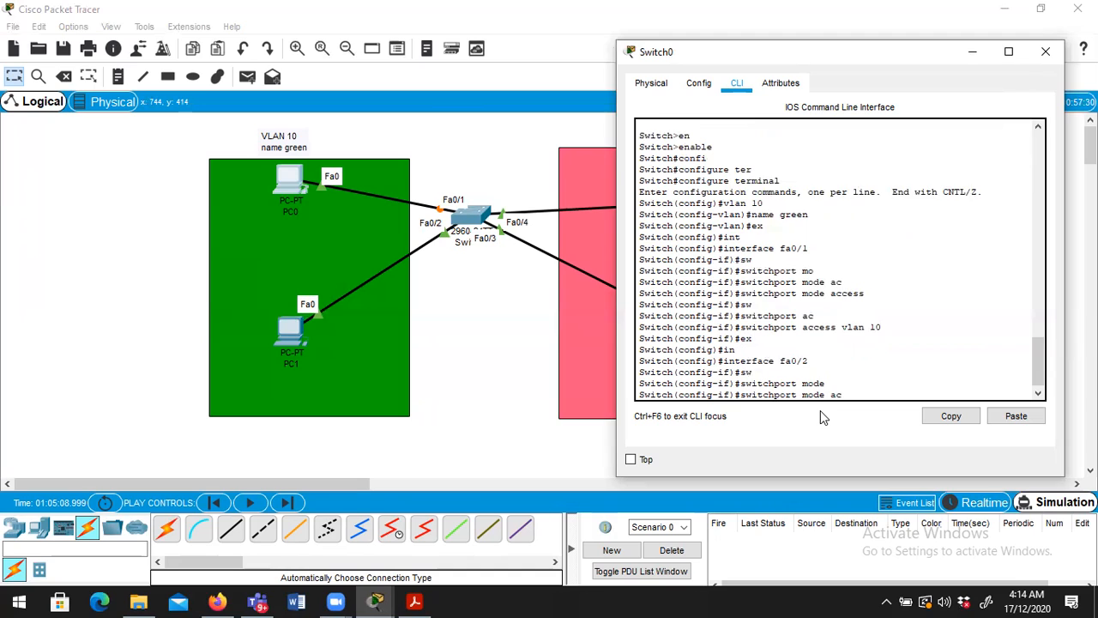
{"action": "type", "text": "ac"}
{"action": "key", "text": "Tab"}
{"action": "key", "text": "Return"}
Step: Assign interface fa0/2 to VLAN 10 with switchport access vlan 10
{"action": "type", "text": "sw"}
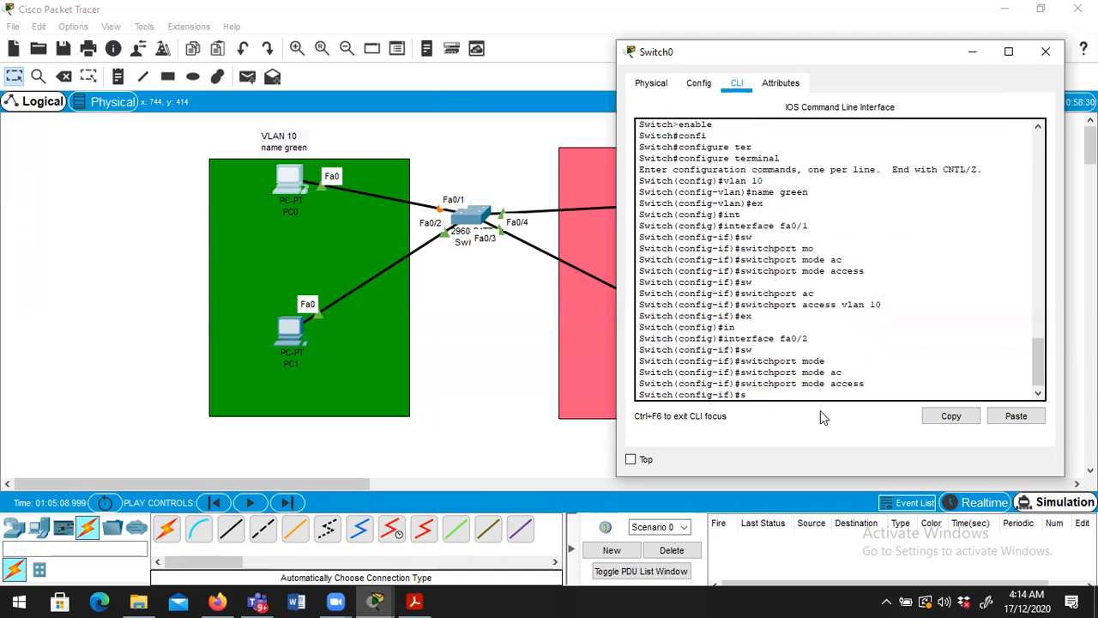
{"action": "key", "text": "Tab"}
{"action": "type", "text": "acc"}
{"action": "type", "text": "a"}
{"action": "key", "text": "BackSpace"}
{"action": "key", "text": "Tab"}
{"action": "type", "text": "vlan 10"}
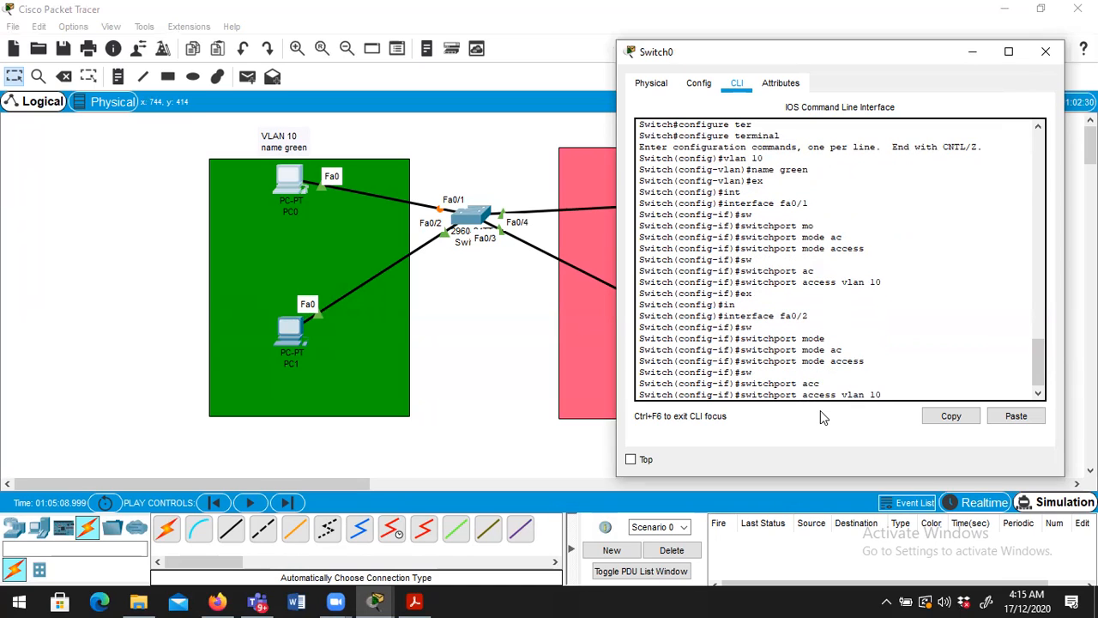
{"action": "key", "text": "Return"}
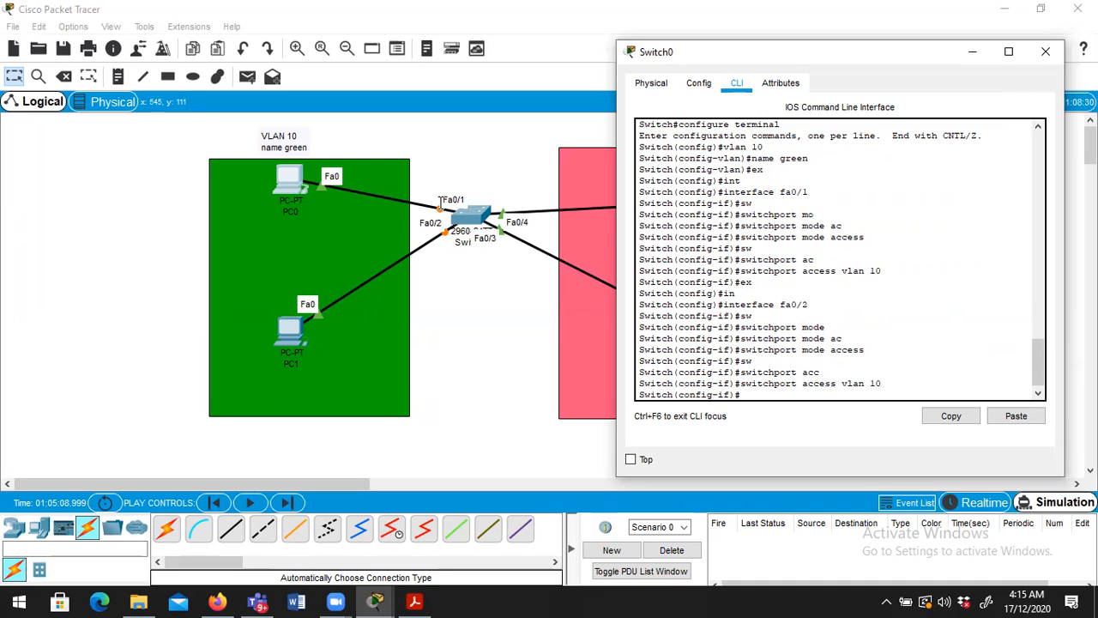
Step: Check the VLAN assignment of each port in Switch0's topology summary and return to its command line
{"action": "left_click", "coordinate": [962, 56]}
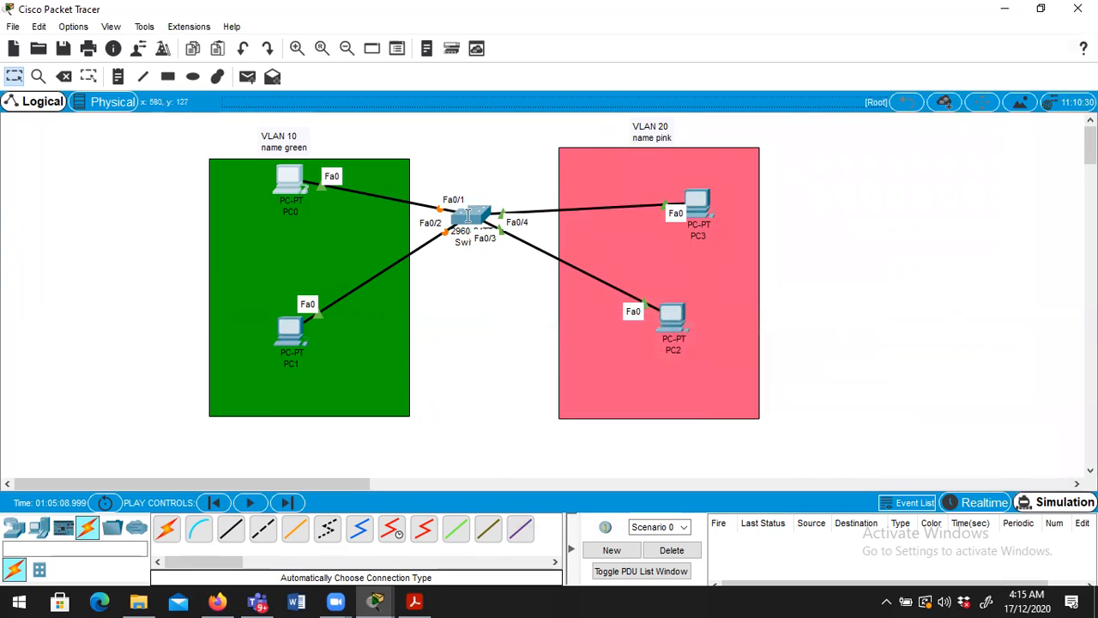
{"action": "mouse_move", "coordinate": [468, 216]}
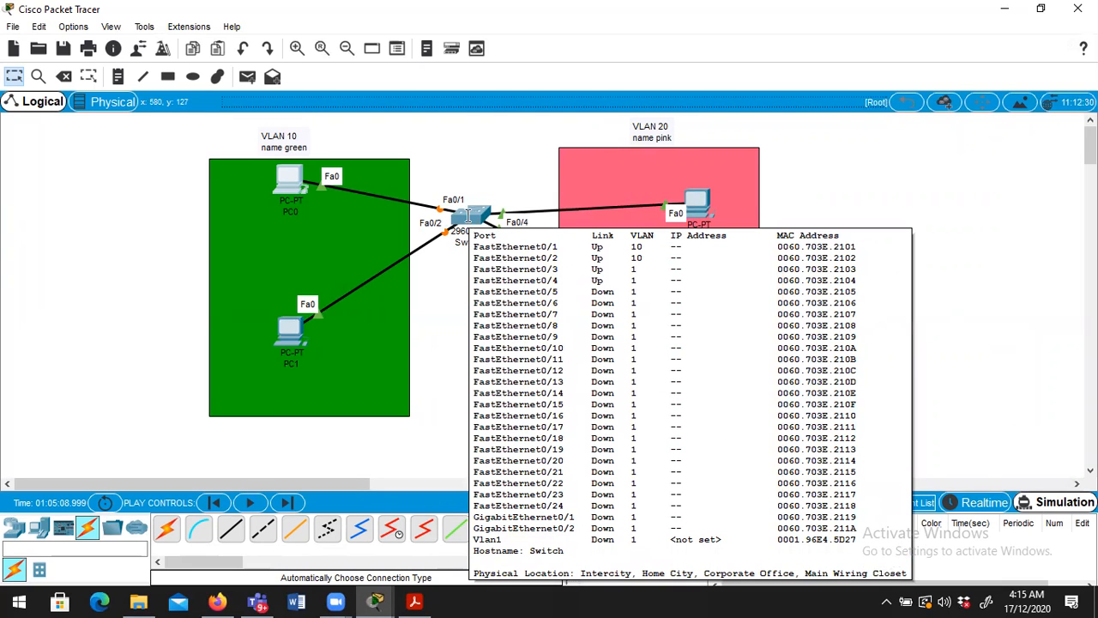
{"action": "left_click", "coordinate": [468, 216]}
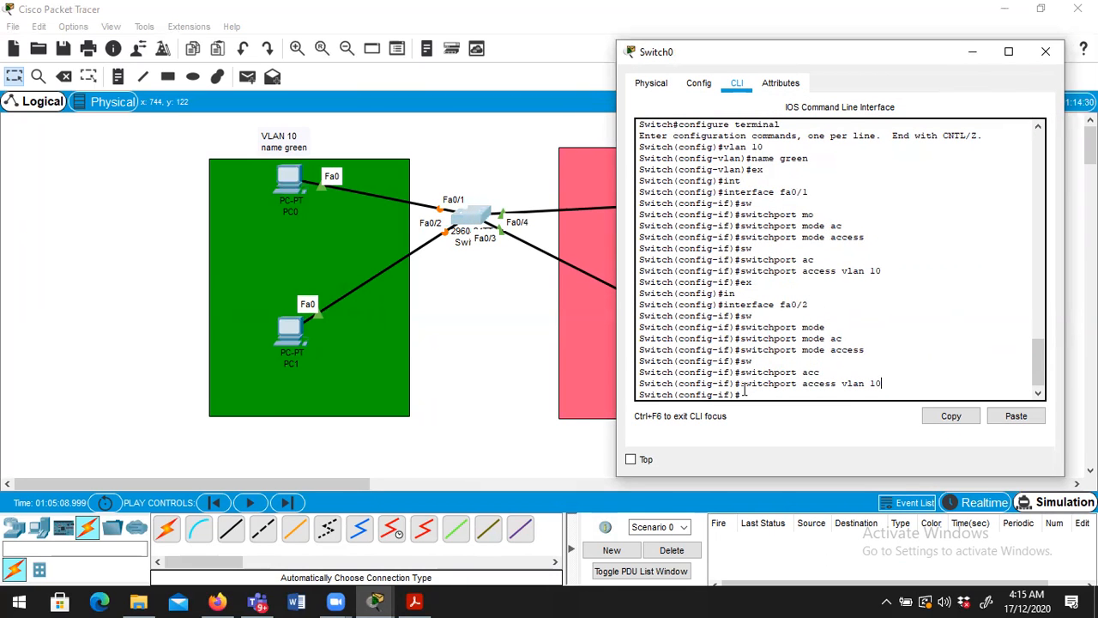
Step: Run do sh vlan and examine, in an enlarged window, which ports belong to the default and green VLANs
{"action": "type", "text": "do sh vlan"}
{"action": "key", "text": "Return"}
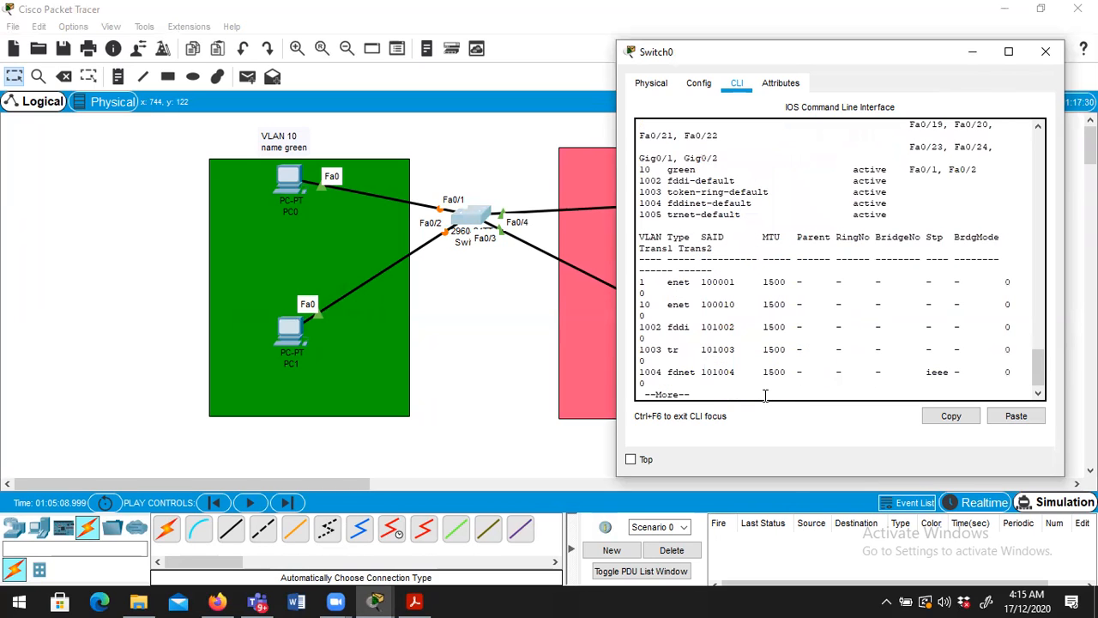
{"action": "left_click_drag", "start_coordinate": [1039, 369], "coordinate": [1039, 339]}
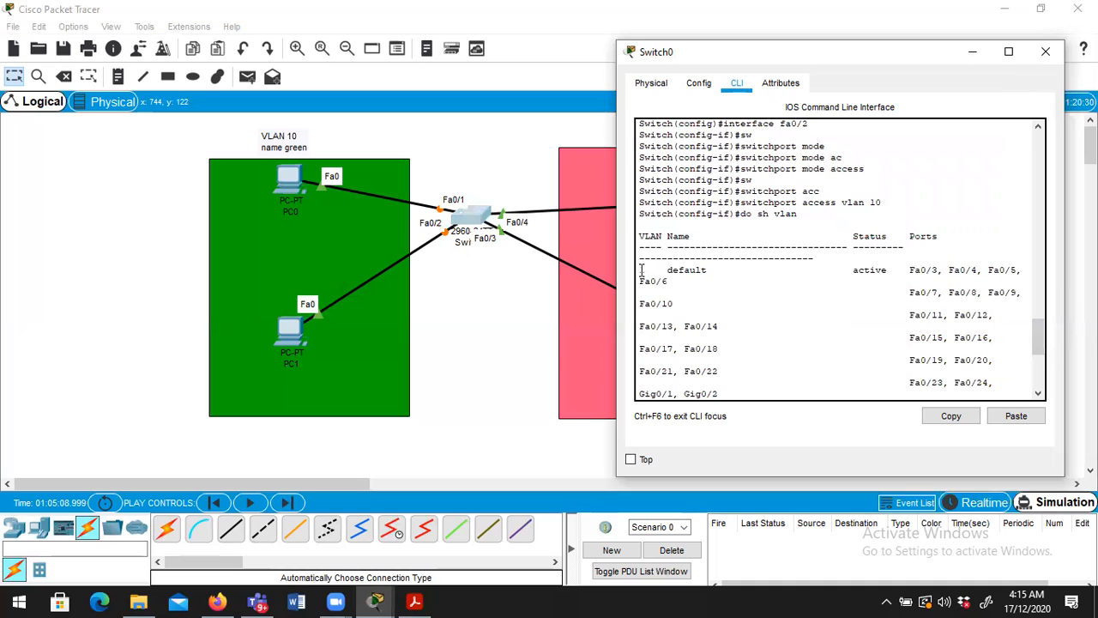
{"action": "left_click_drag", "start_coordinate": [662, 271], "coordinate": [719, 273]}
{"action": "left_click_drag", "start_coordinate": [905, 269], "coordinate": [992, 318]}
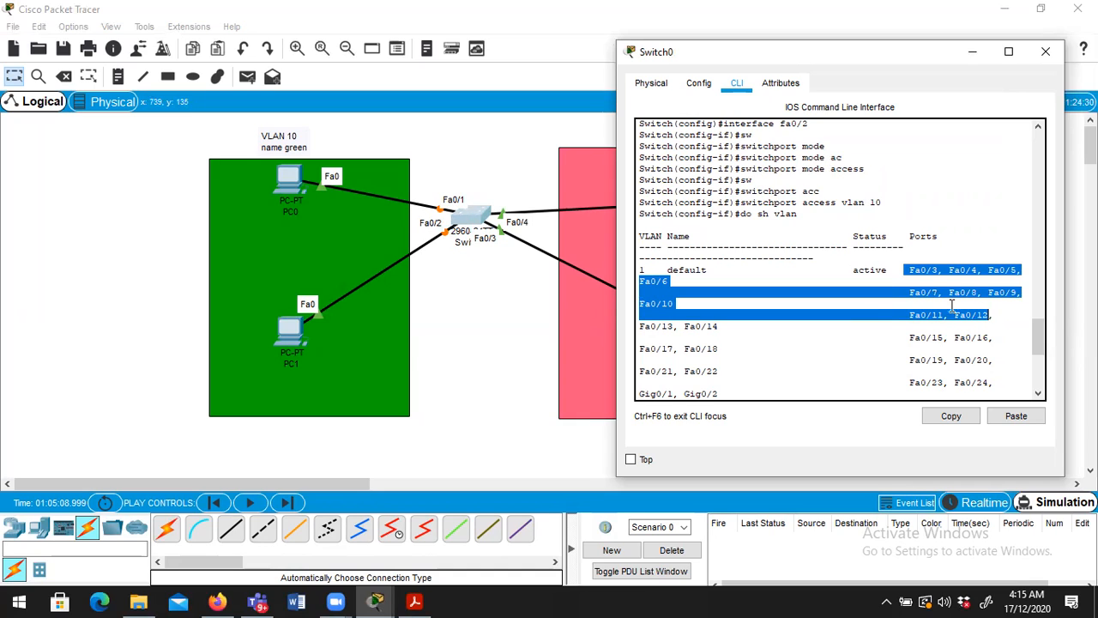
{"action": "left_click", "coordinate": [1009, 51]}
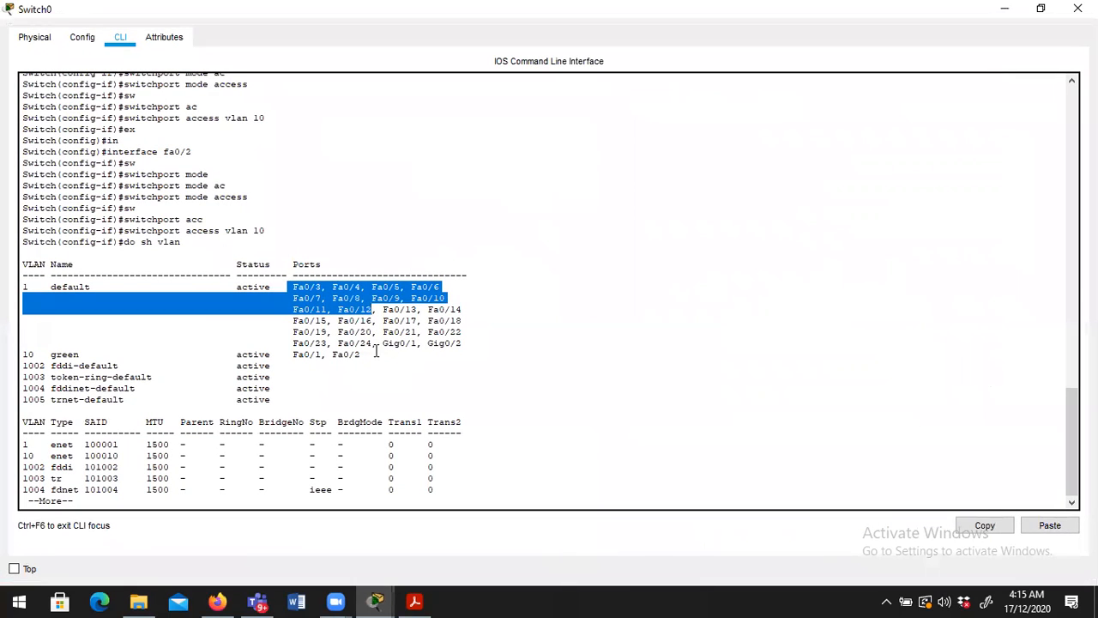
{"action": "left_click_drag", "start_coordinate": [464, 344], "coordinate": [295, 279]}
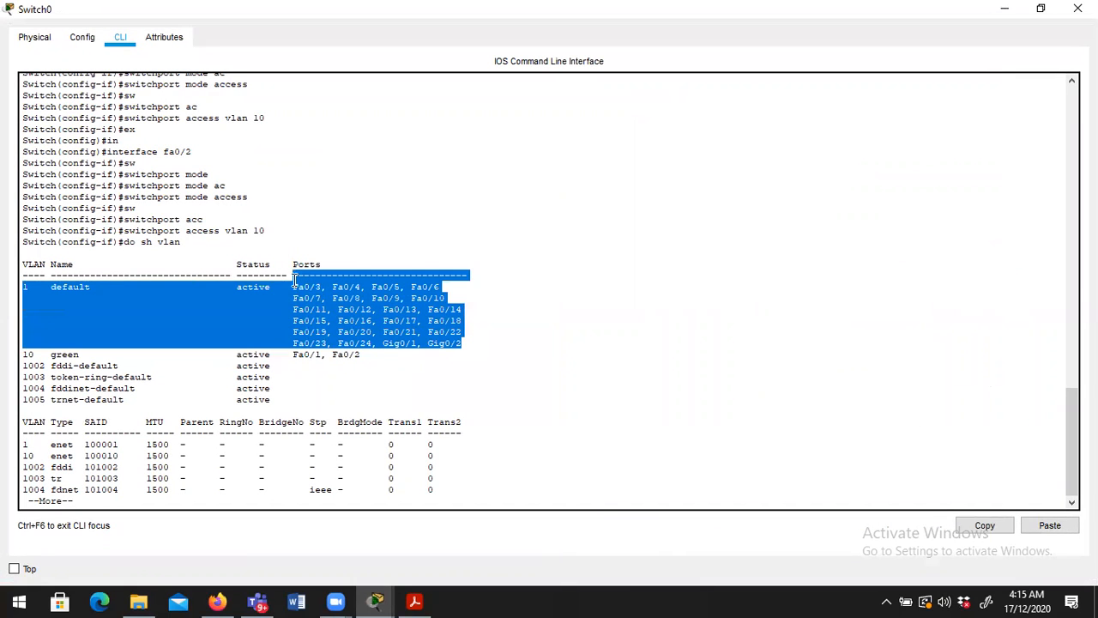
{"action": "left_click_drag", "start_coordinate": [39, 354], "coordinate": [96, 354]}
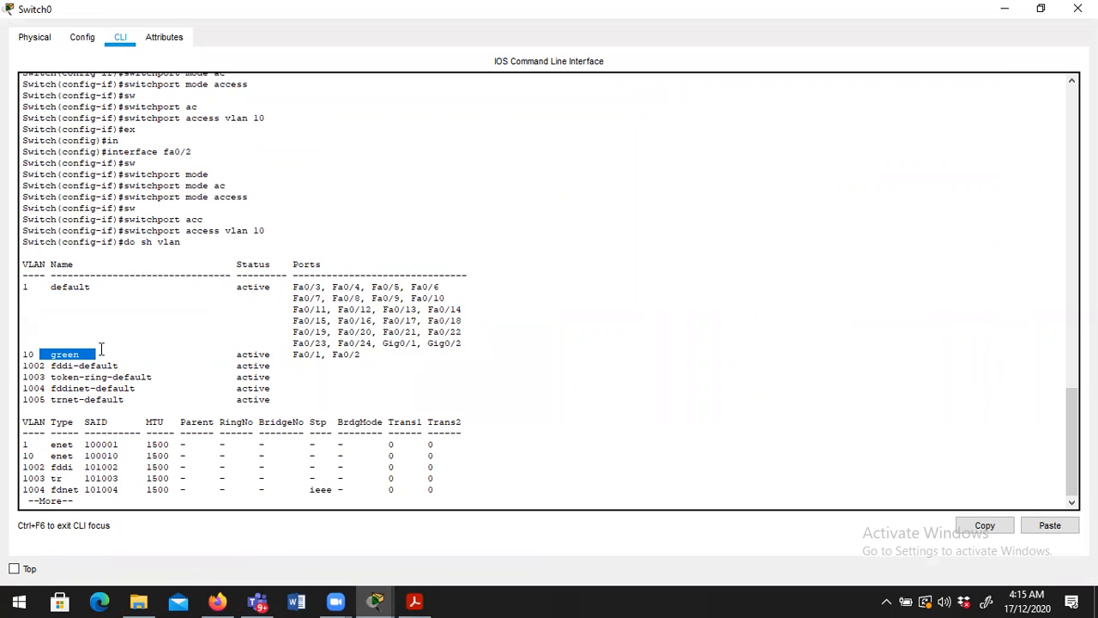
{"action": "left_click_drag", "start_coordinate": [288, 355], "coordinate": [370, 358]}
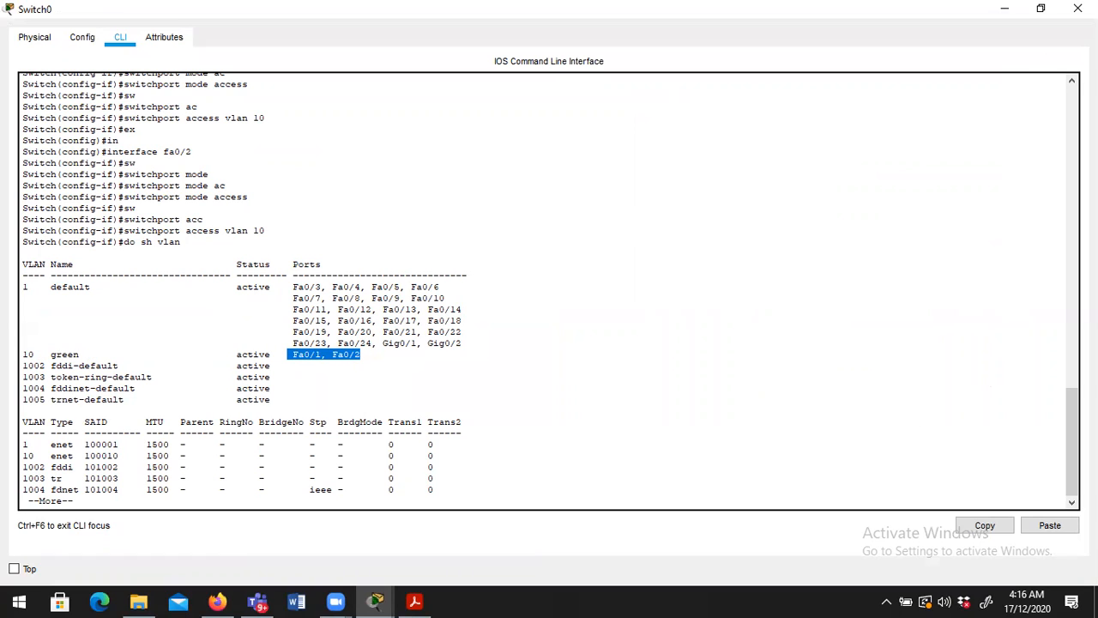
Step: Quit the VLAN listing and exit interface configuration to global configuration mode, restoring the Switch0 window and moving it off the topology
{"action": "left_click", "coordinate": [1057, 13]}
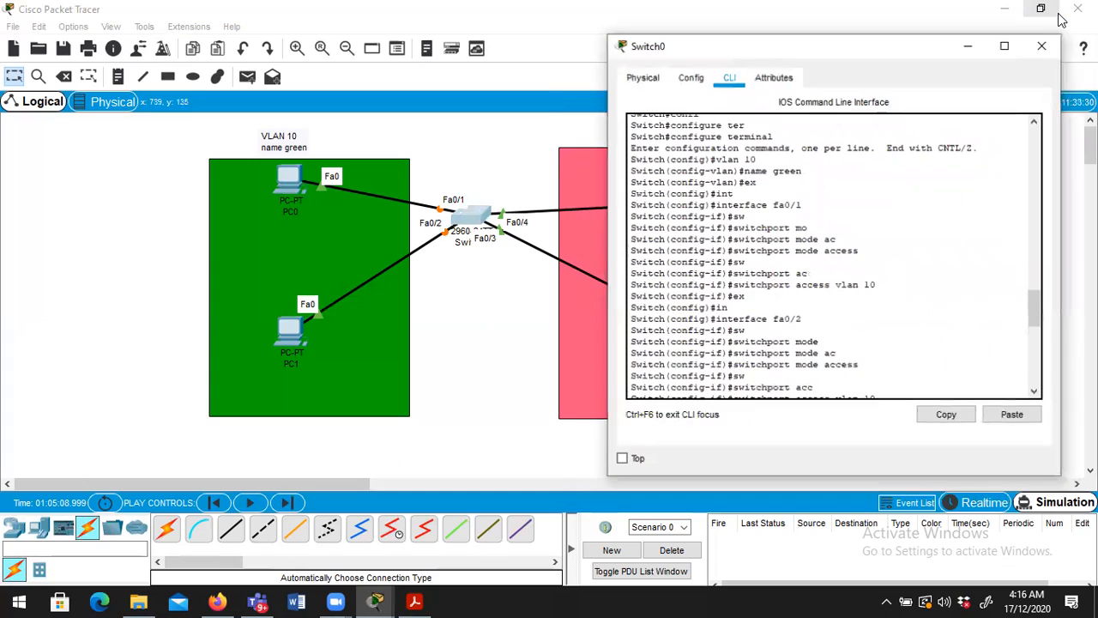
{"action": "key", "text": "ctrl+c"}
{"action": "key", "text": "Return"}
{"action": "key", "text": "Return"}
{"action": "key", "text": "Return"}
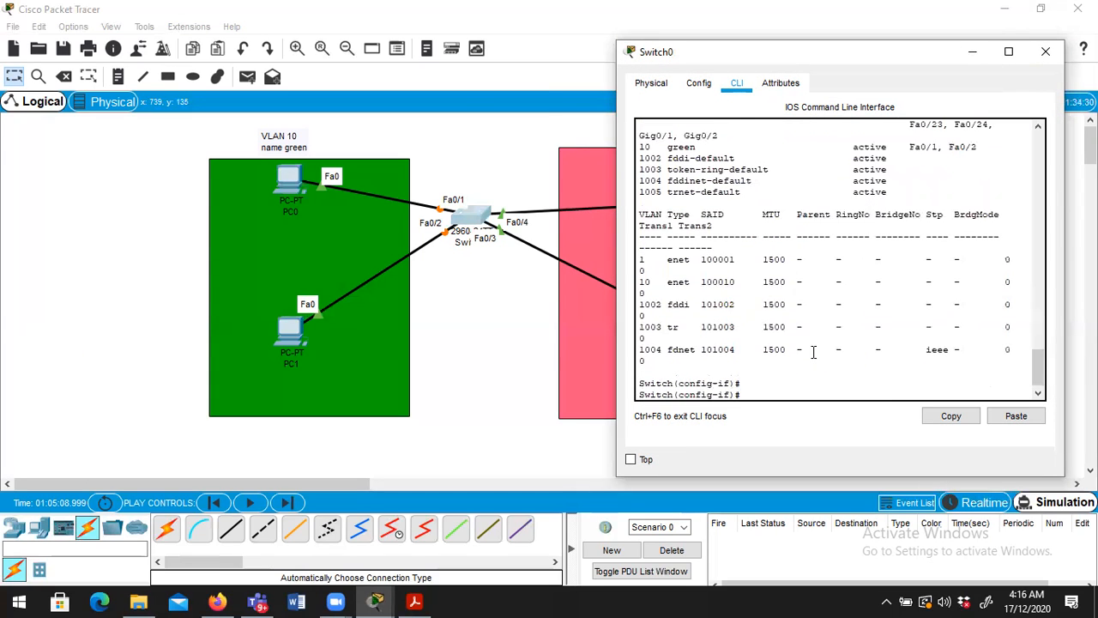
{"action": "type", "text": "ex"}
{"action": "key", "text": "Return"}
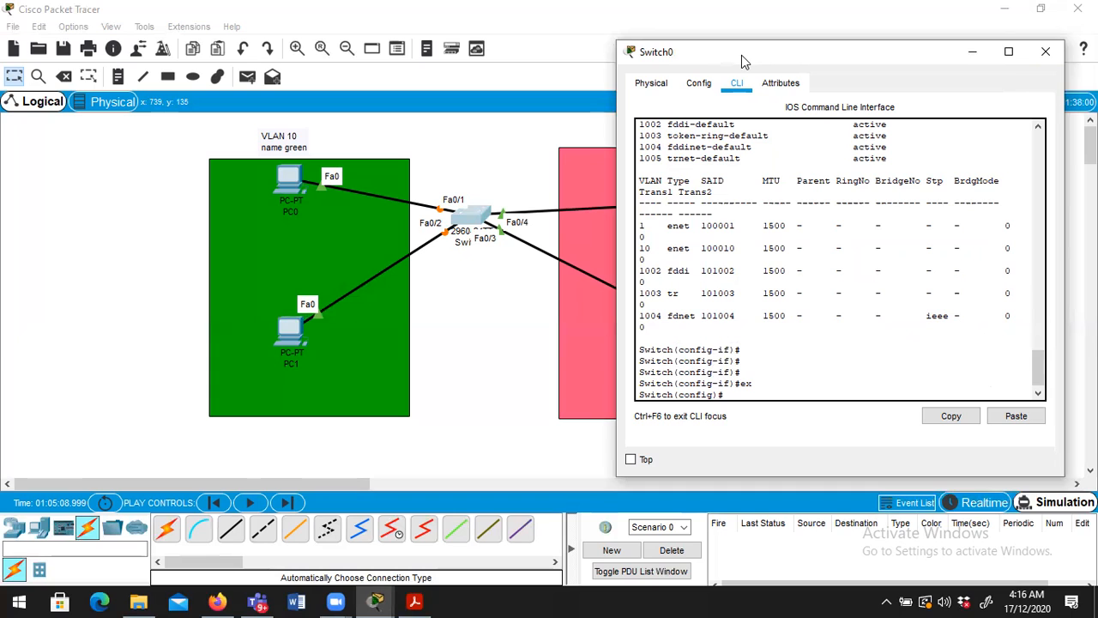
{"action": "left_click_drag", "start_coordinate": [741, 55], "coordinate": [786, 118]}
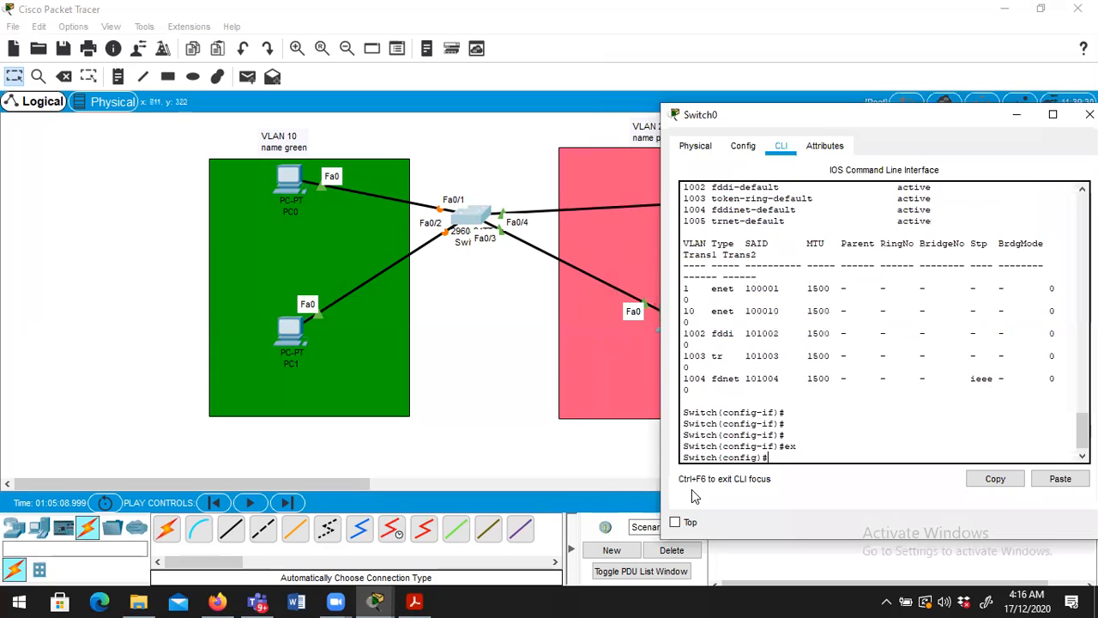
Step: Create VLAN 20 on Switch0 and name it pink
{"action": "type", "text": "val"}
{"action": "type", "text": "n"}
{"action": "type", "text": " 20"}
{"action": "key", "text": "BackSpace"}
{"action": "key", "text": "BackSpace"}
{"action": "key", "text": "BackSpace"}
{"action": "type", "text": "lan 20"}
{"action": "key", "text": "Return"}
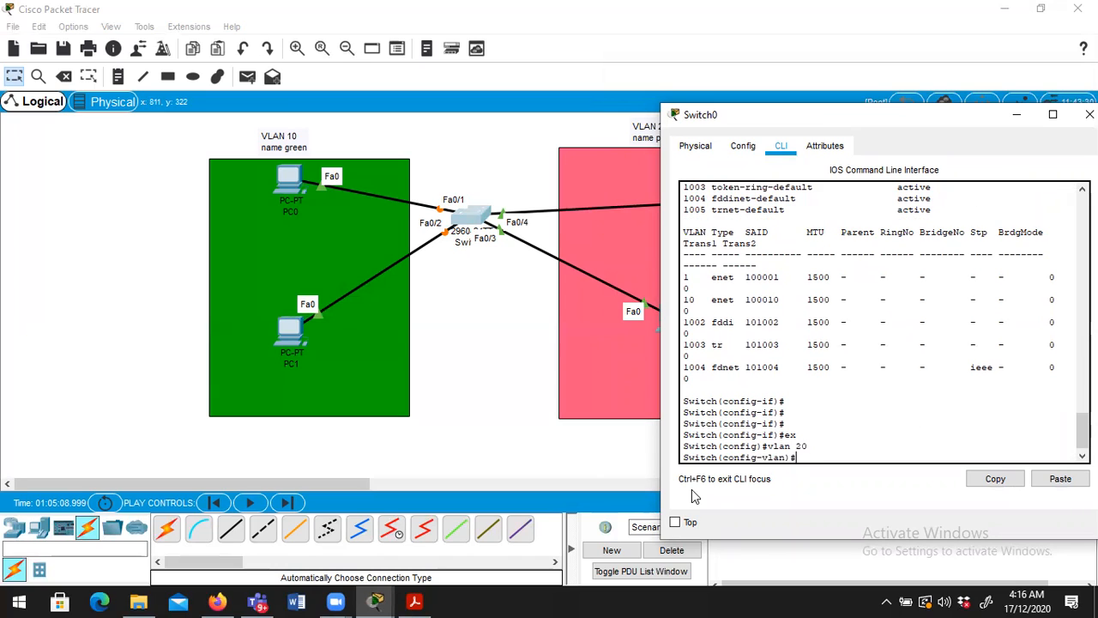
{"action": "type", "text": "name"}
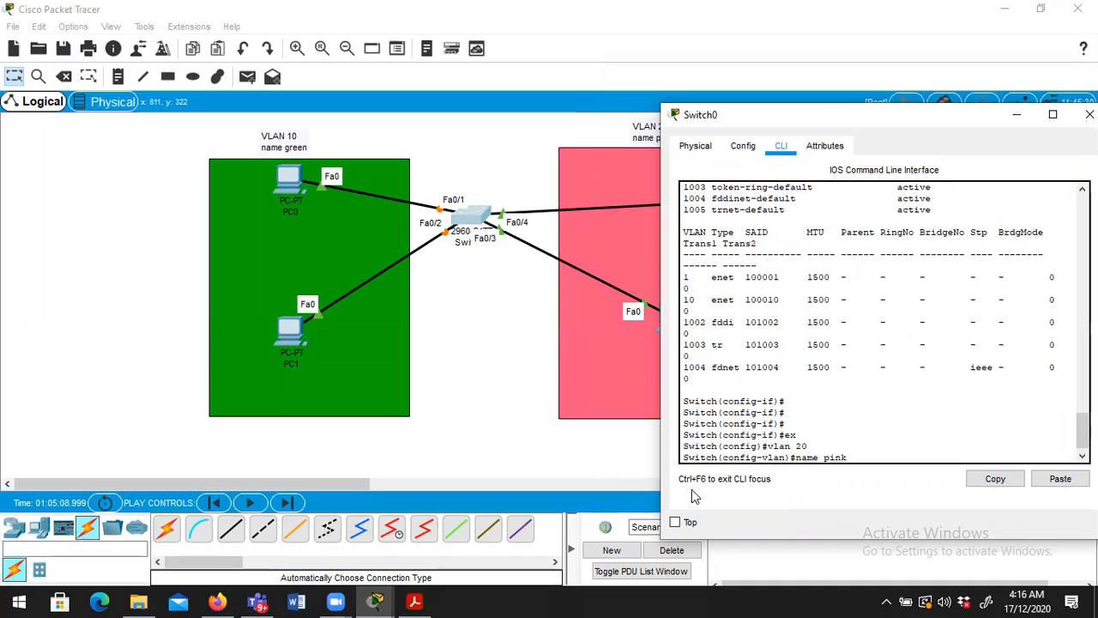
{"action": "type", "text": " pink"}
{"action": "key", "text": "Return"}
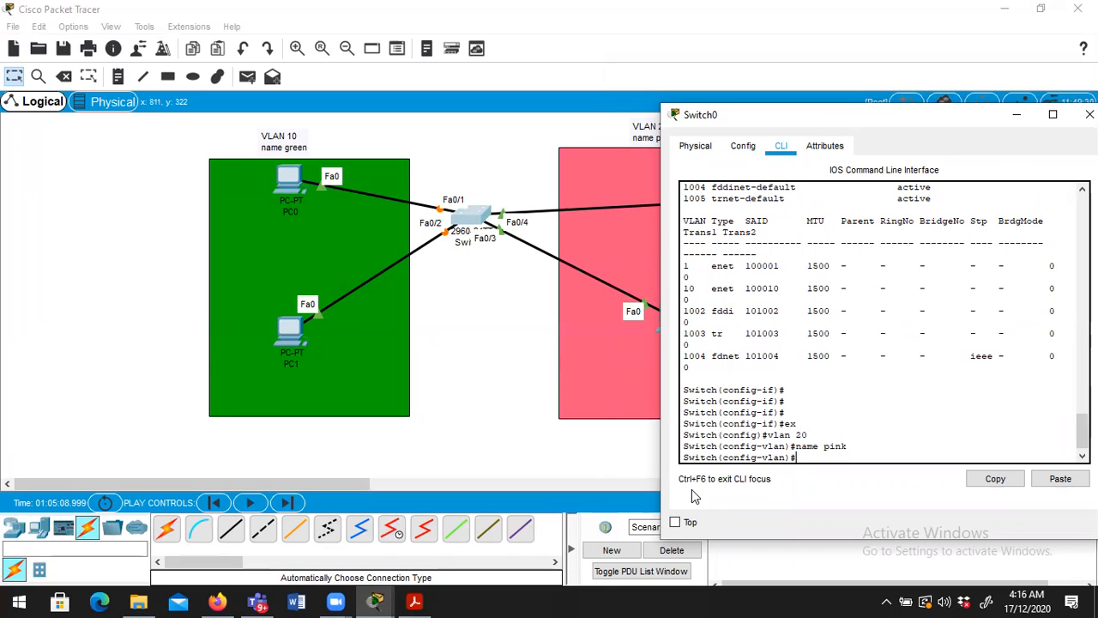
Step: Exit VLAN configuration and enter configuration for interface fa0/3
{"action": "type", "text": "ex"}
{"action": "key", "text": "Return"}
{"action": "type", "text": "in"}
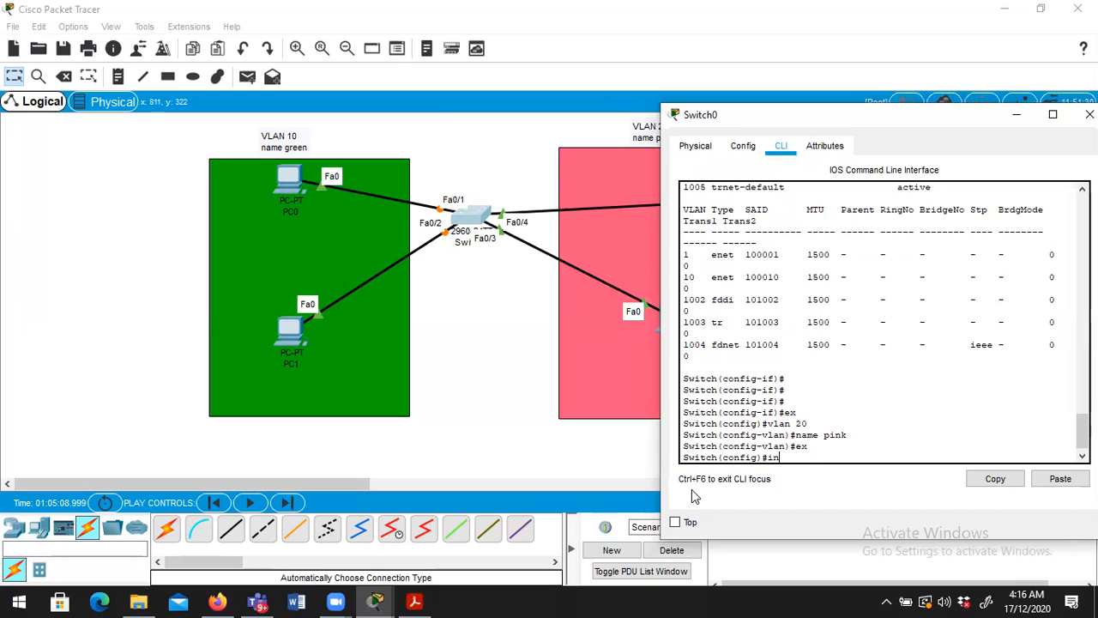
{"action": "key", "text": "Tab"}
{"action": "type", "text": "ace f"}
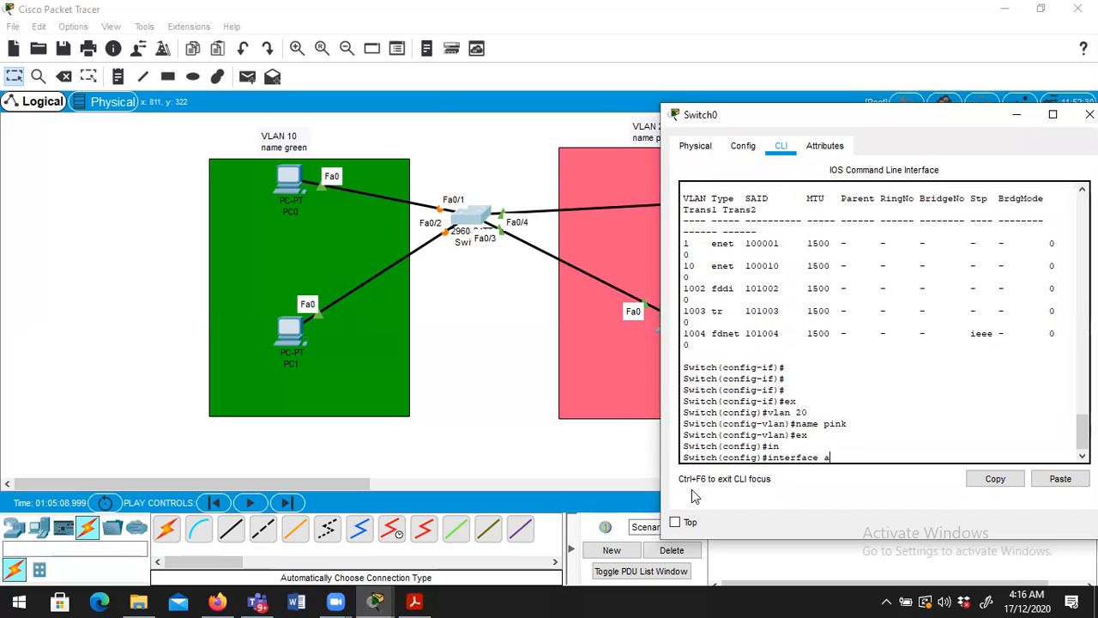
{"action": "type", "text": "a0/3"}
{"action": "key", "text": "Return"}
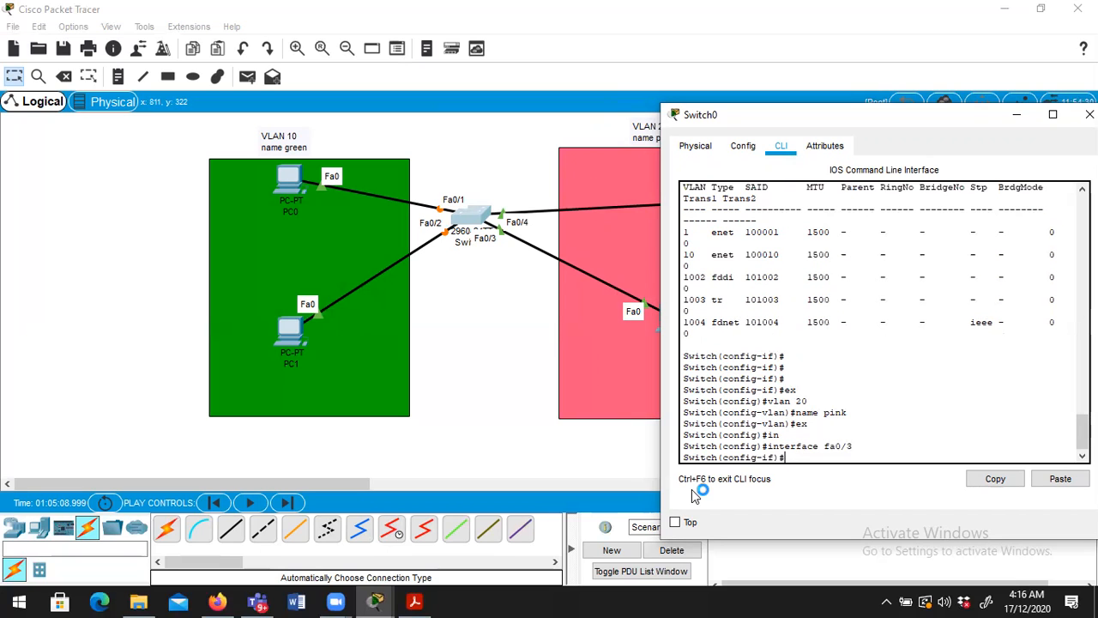
Step: Set interface fa0/3 to access mode with switchport mode access
{"action": "type", "text": "sw"}
{"action": "key", "text": "Tab"}
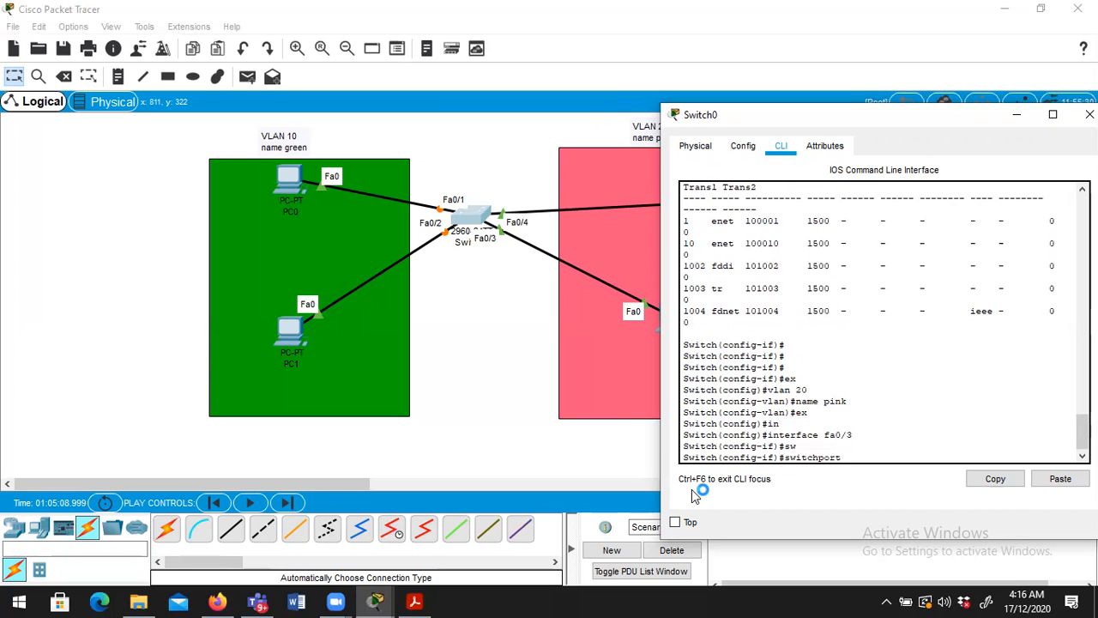
{"action": "type", "text": "mo"}
{"action": "key", "text": "Tab"}
{"action": "type", "text": "ac"}
{"action": "key", "text": "Tab"}
{"action": "key", "text": "Return"}
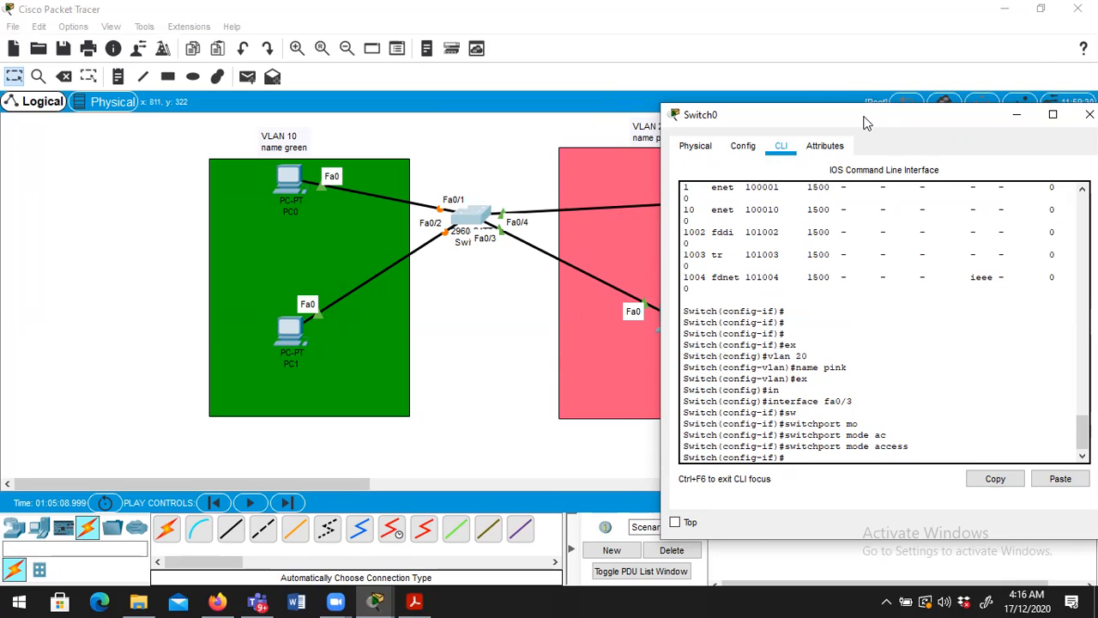
Step: Move the Switch0 window fully into view and assign interface fa0/3 to VLAN 20 with switchport access vlan 20
{"action": "left_click_drag", "start_coordinate": [865, 122], "coordinate": [793, 82]}
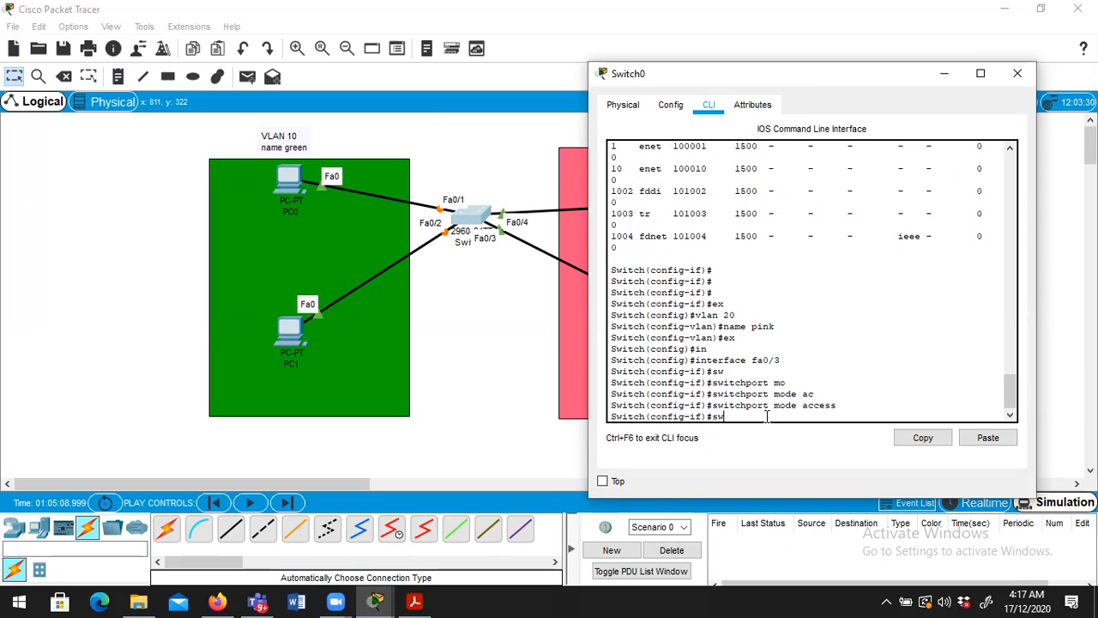
{"action": "key", "text": "Tab"}
{"action": "type", "text": "ac"}
{"action": "key", "text": "Tab"}
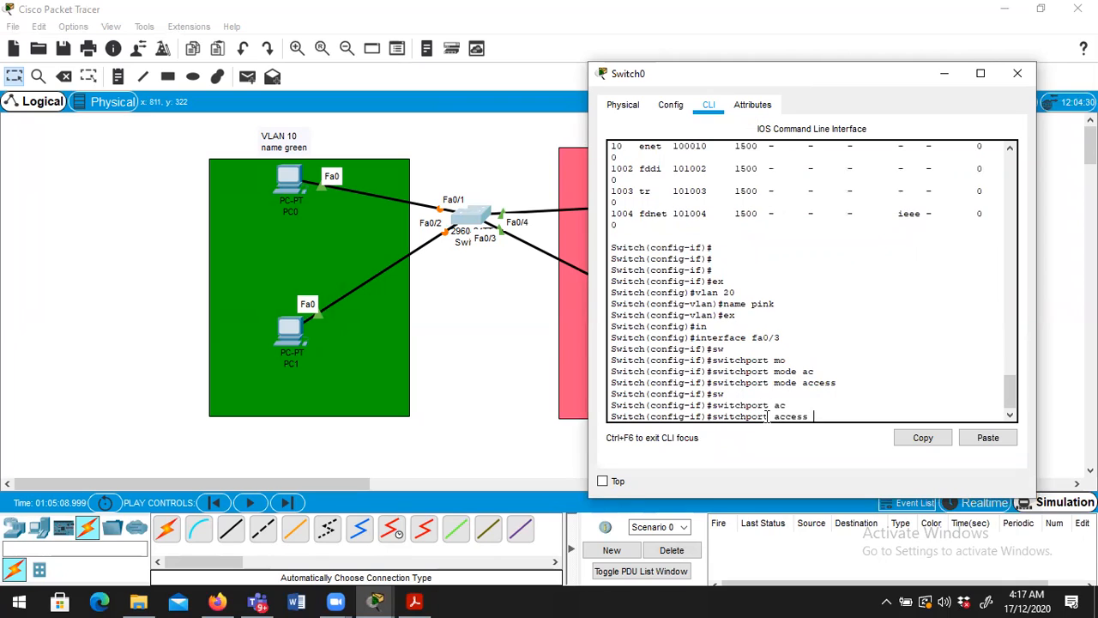
{"action": "type", "text": "vl"}
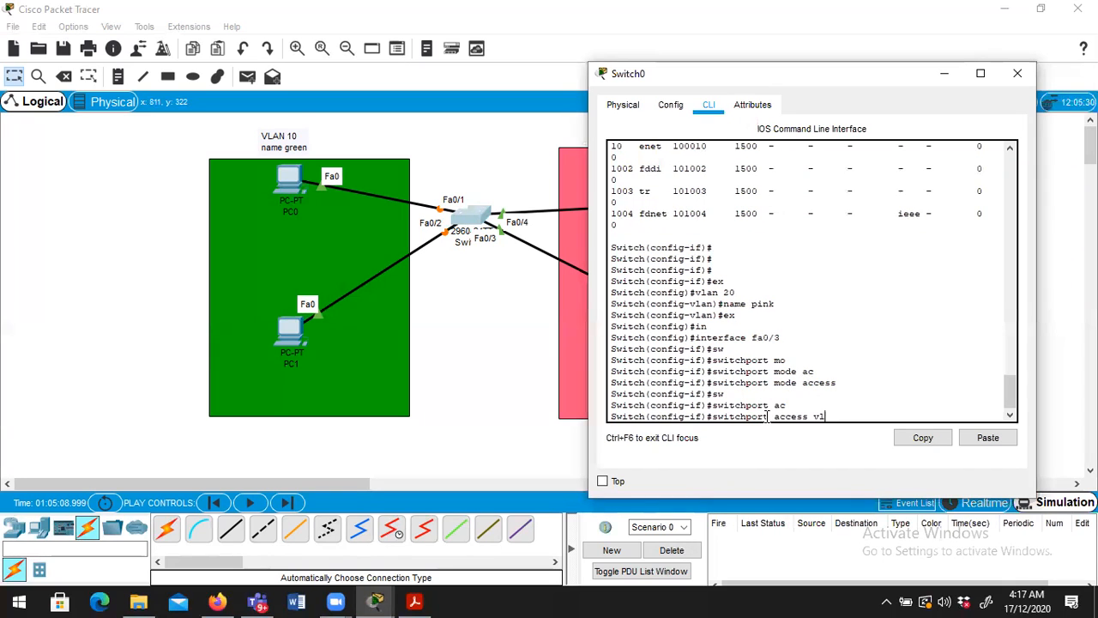
{"action": "type", "text": "an 20"}
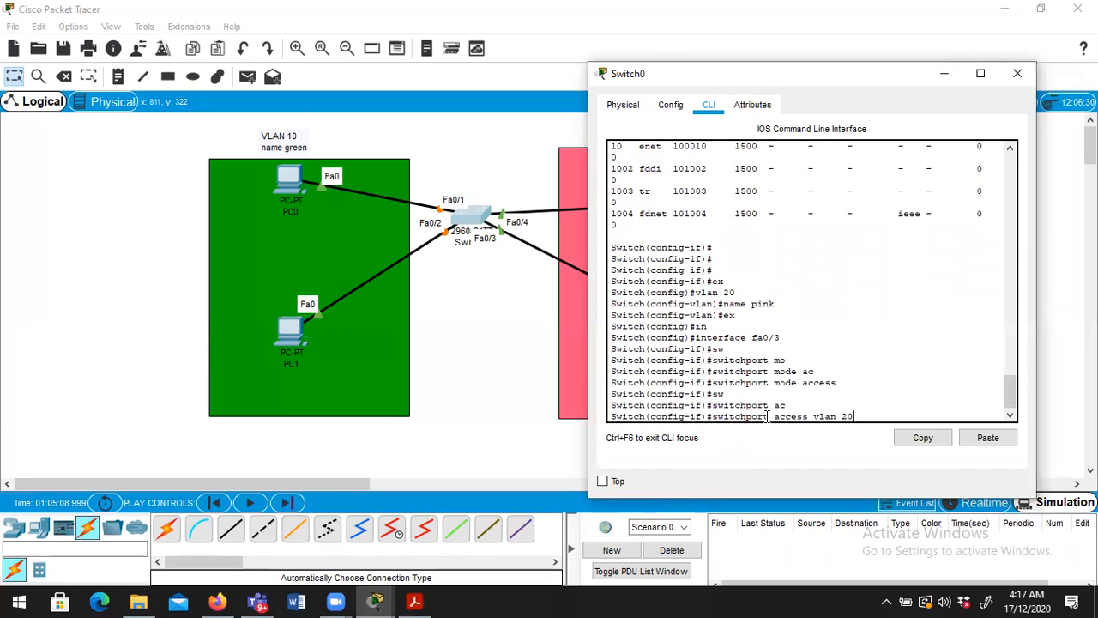
{"action": "key", "text": "Return"}
Step: Exit the fa0/3 configuration and enter interface configuration for fa0/4
{"action": "type", "text": "ex"}
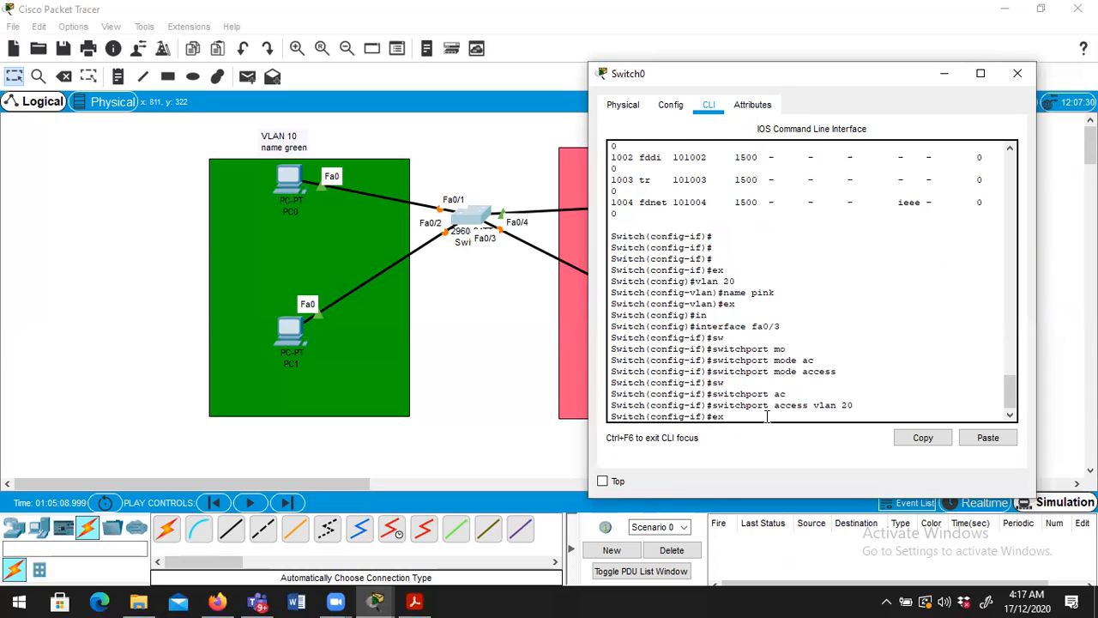
{"action": "key", "text": "Return"}
{"action": "type", "text": "int"}
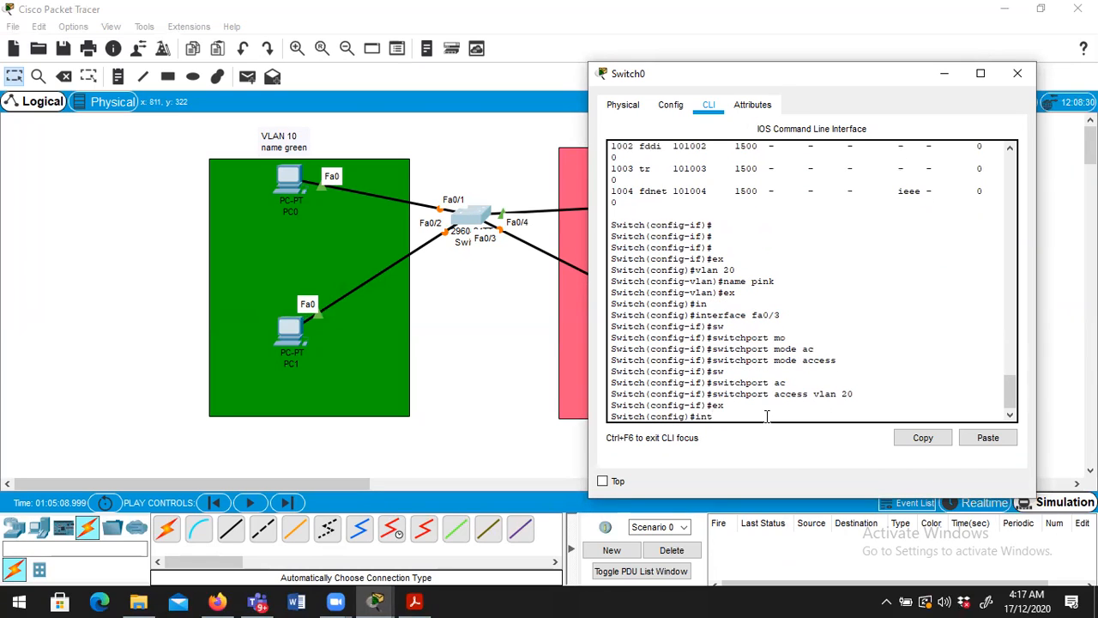
{"action": "key", "text": "Tab"}
{"action": "type", "text": "f"}
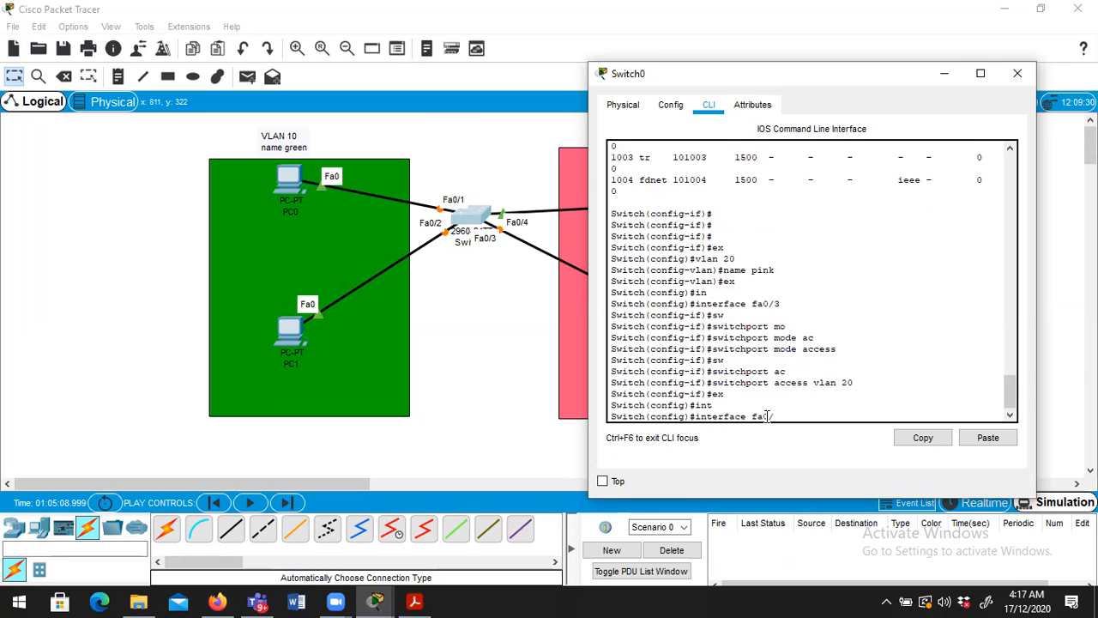
{"action": "type", "text": "a0/4"}
{"action": "key", "text": "Return"}
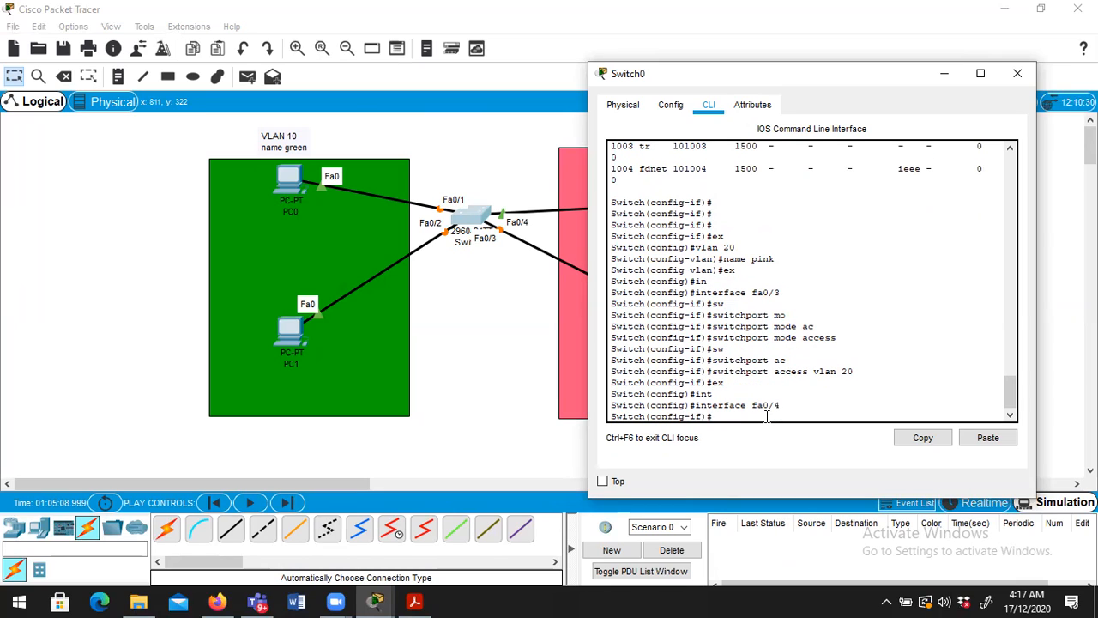
Step: Set interface fa0/4 to access mode with switchport mode access
{"action": "type", "text": "sw"}
{"action": "key", "text": "Tab"}
{"action": "type", "text": "mod"}
{"action": "key", "text": "Tab"}
{"action": "type", "text": "ac"}
{"action": "key", "text": "Tab"}
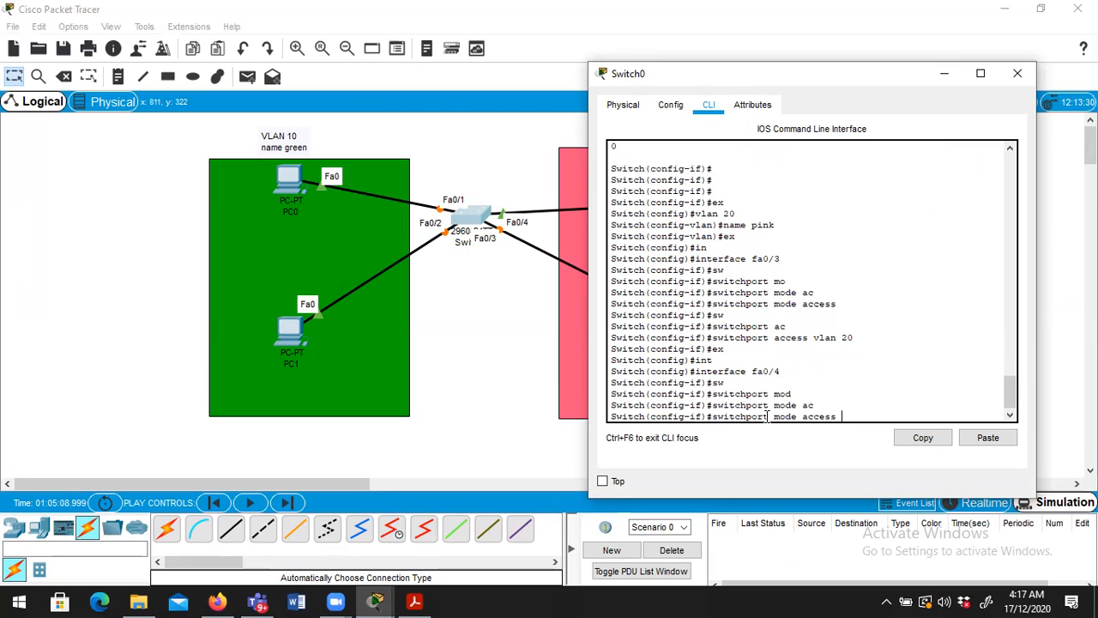
{"action": "key", "text": "Return"}
Step: Assign interface fa0/4 to VLAN 20 with switchport access vlan 20
{"action": "type", "text": "sw"}
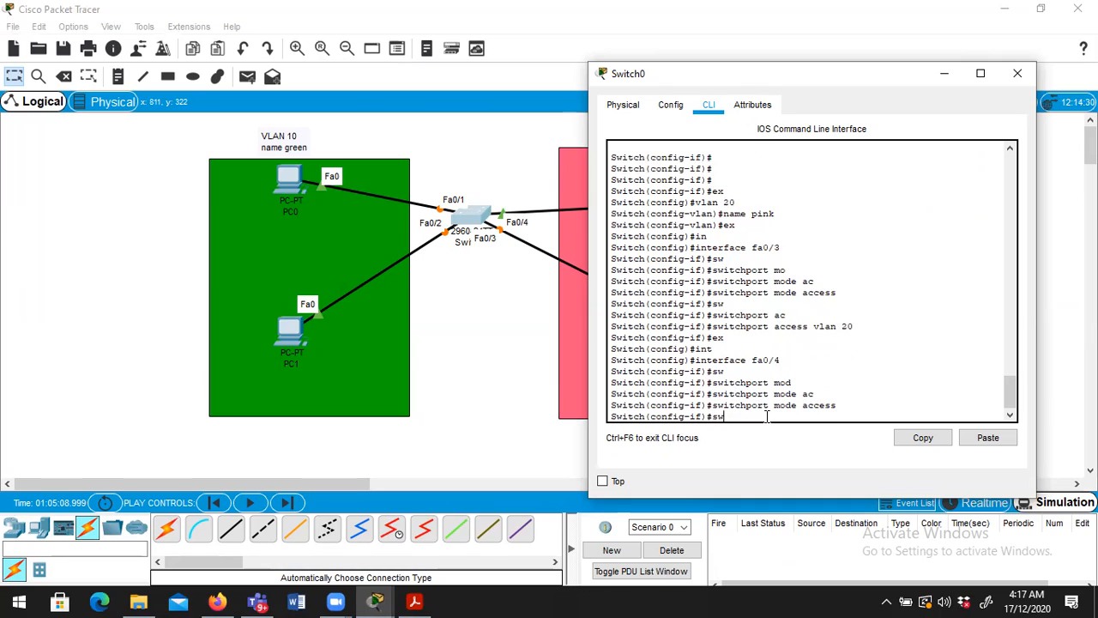
{"action": "type", "text": "t"}
{"action": "key", "text": "Tab"}
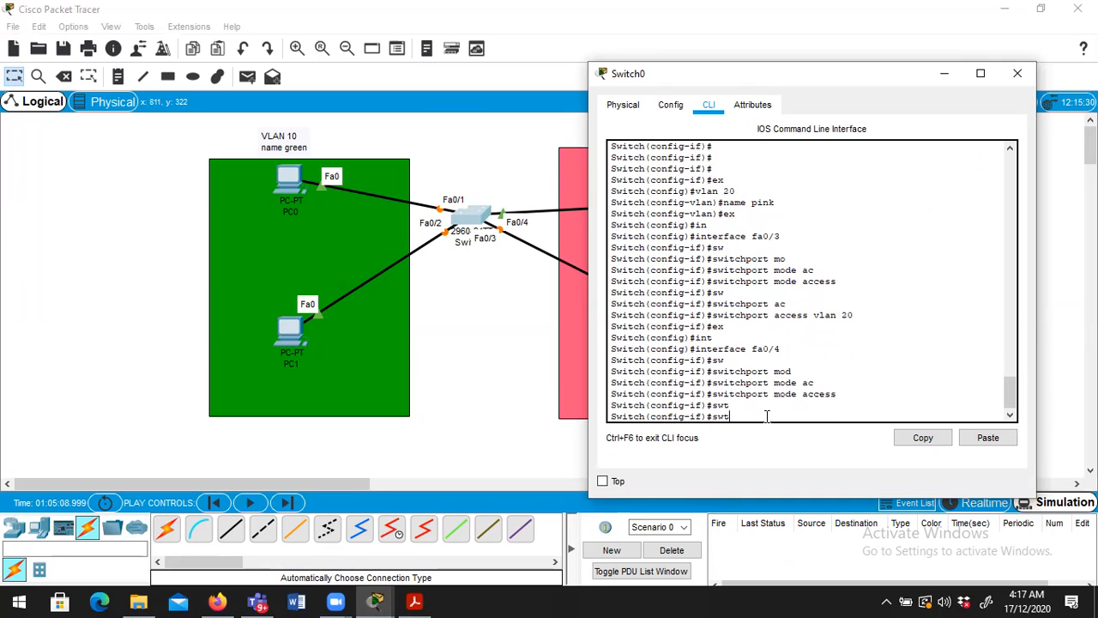
{"action": "key", "text": "BackSpace"}
{"action": "type", "text": "i"}
{"action": "key", "text": "Tab"}
{"action": "type", "text": "a"}
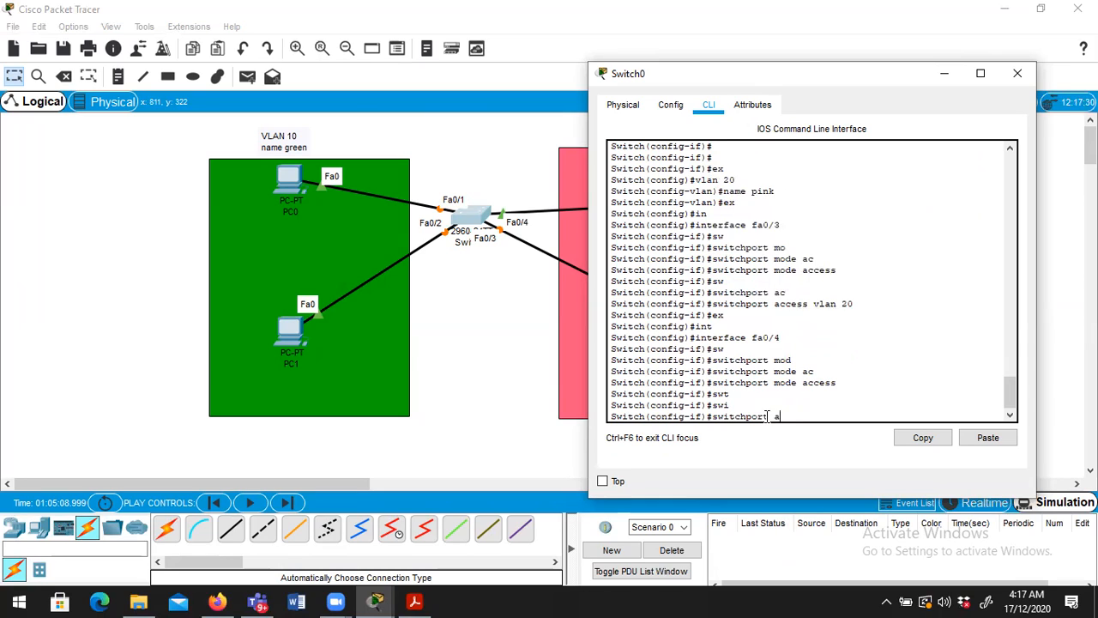
{"action": "type", "text": "c"}
{"action": "key", "text": "Tab"}
{"action": "type", "text": "va"}
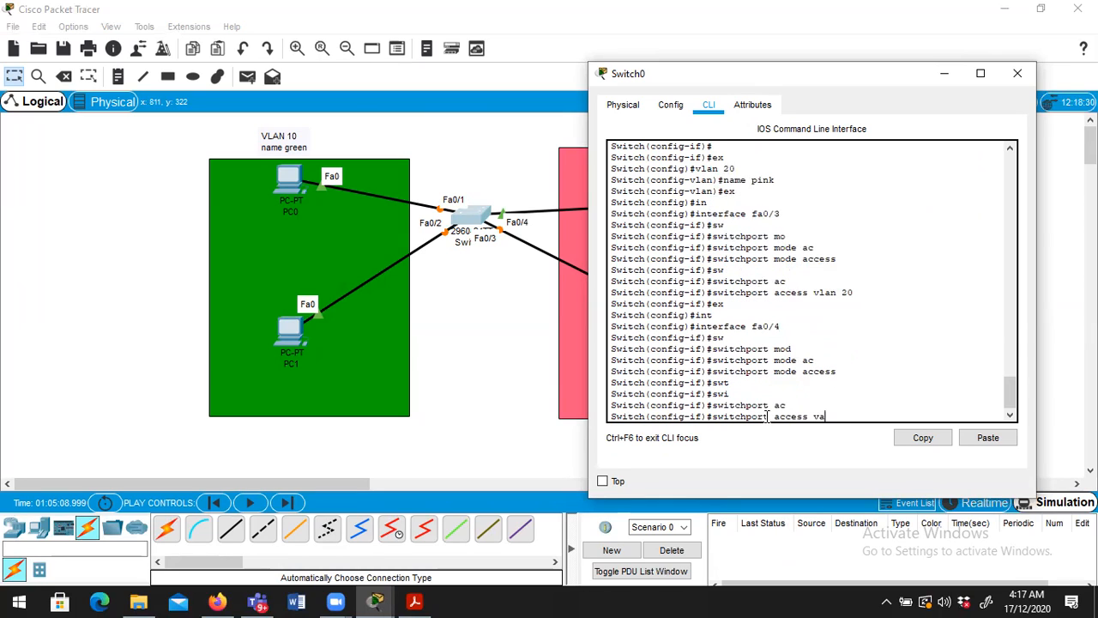
{"action": "key", "text": "BackSpace"}
{"action": "type", "text": "lan 20"}
{"action": "key", "text": "Return"}
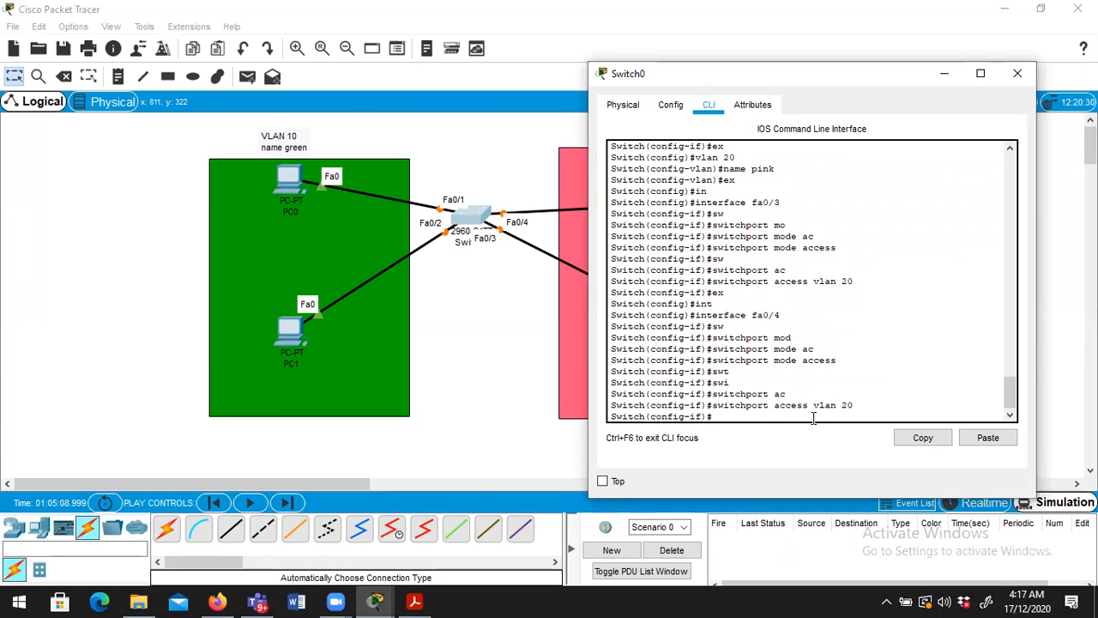
Step: Run do sh vlan and examine, in an enlarged window, which ports belong to the pink and default VLANs
{"action": "type", "text": "do sh"}
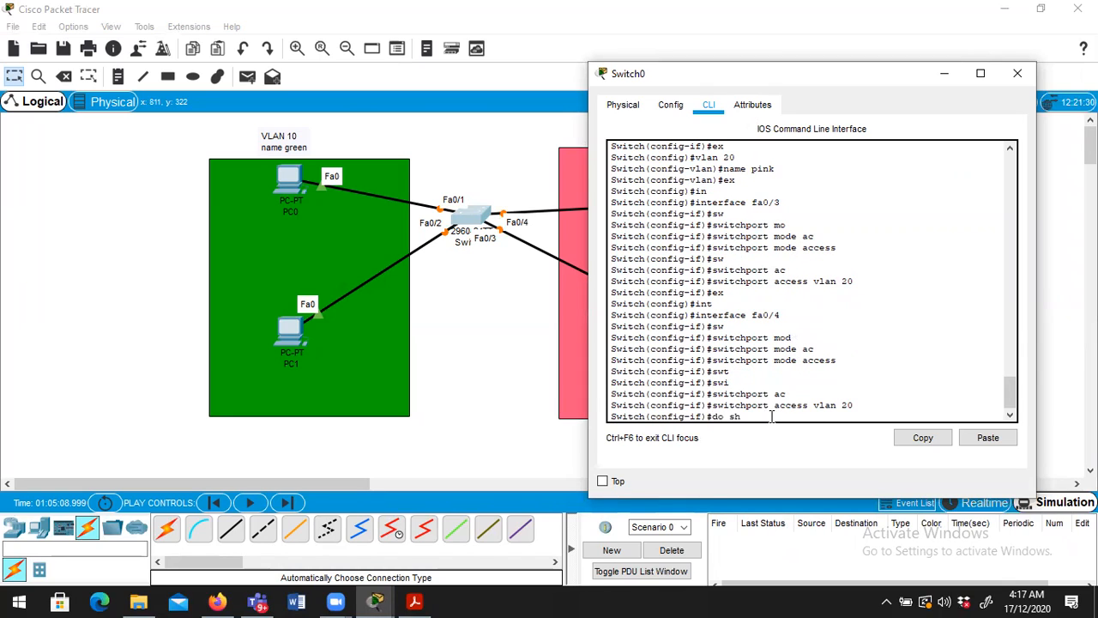
{"action": "type", "text": " vlan"}
{"action": "key", "text": "Return"}
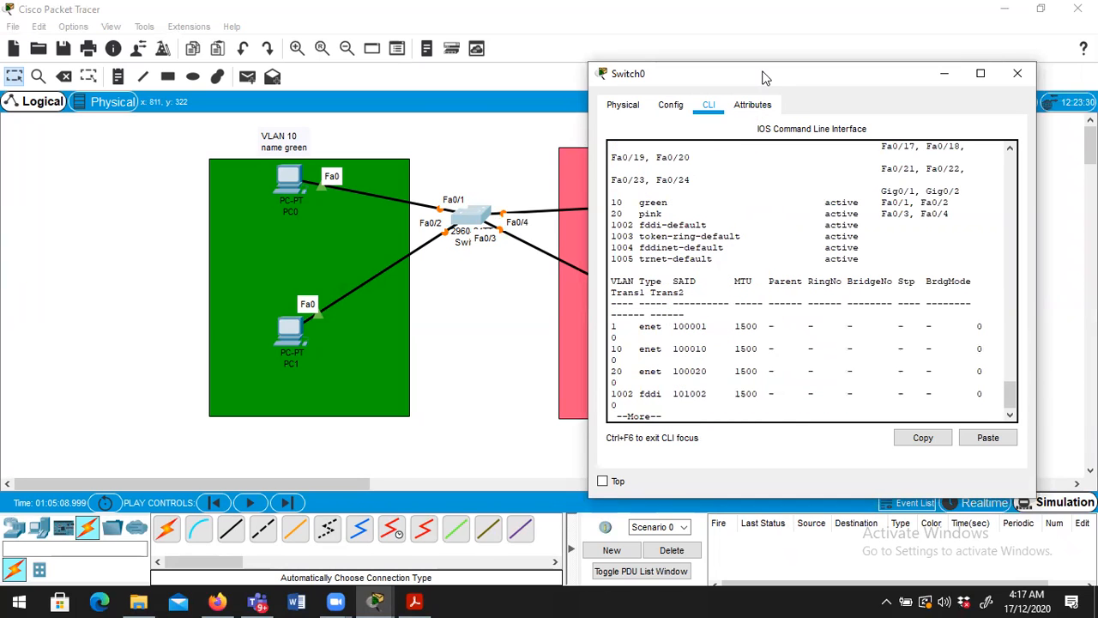
{"action": "double_click", "coordinate": [716, 75]}
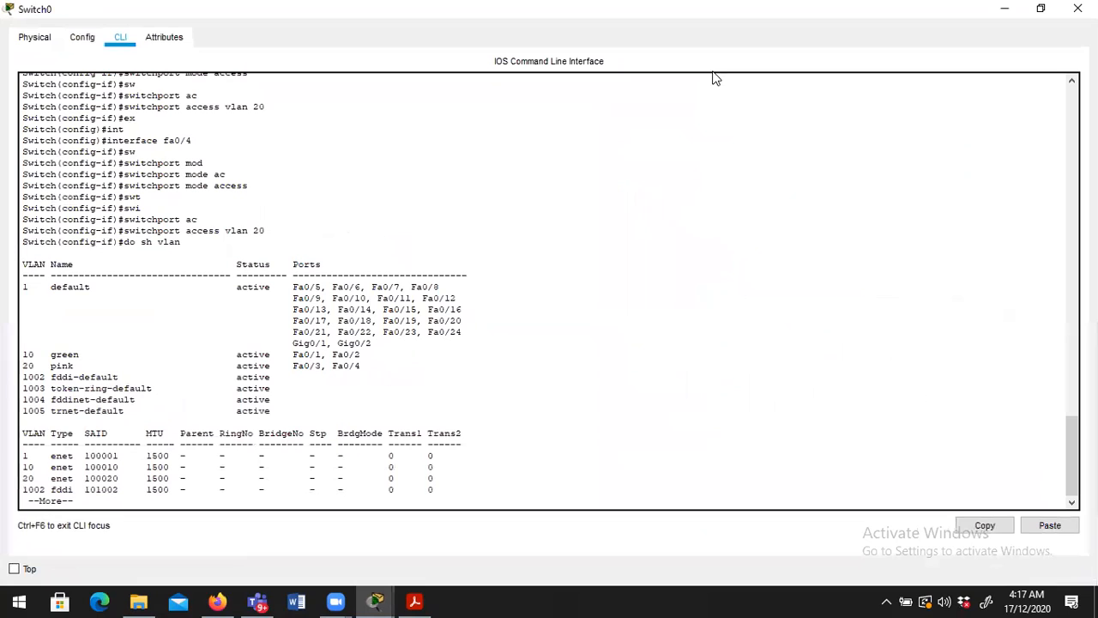
{"action": "left_click_drag", "start_coordinate": [44, 355], "coordinate": [398, 369]}
{"action": "double_click", "coordinate": [27, 366]}
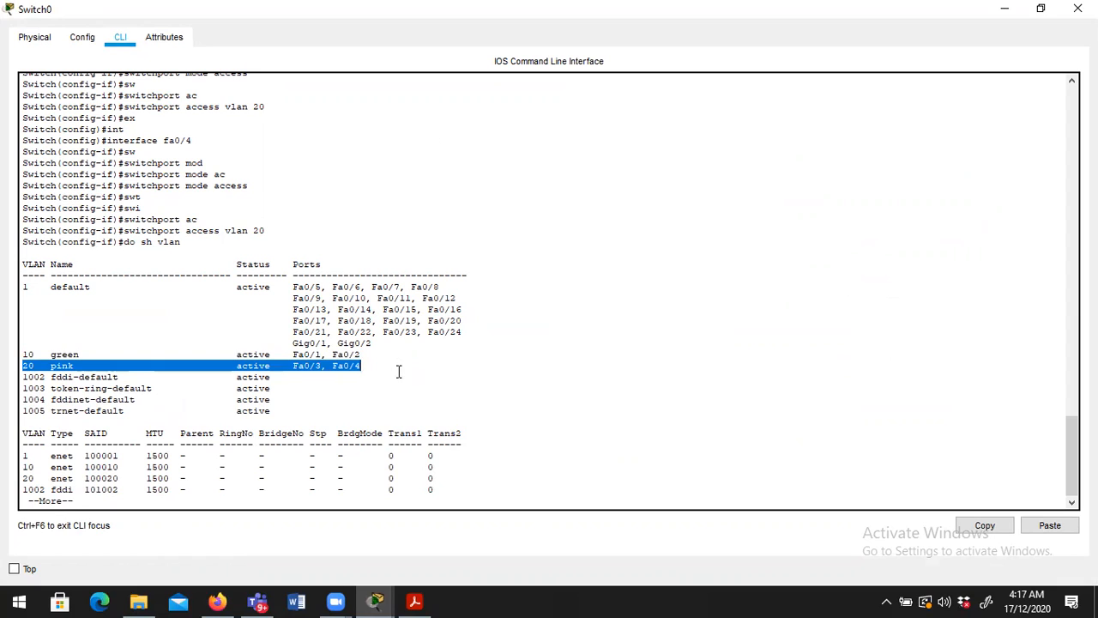
{"action": "left_click", "coordinate": [361, 371]}
{"action": "left_click_drag", "start_coordinate": [287, 287], "coordinate": [468, 332]}
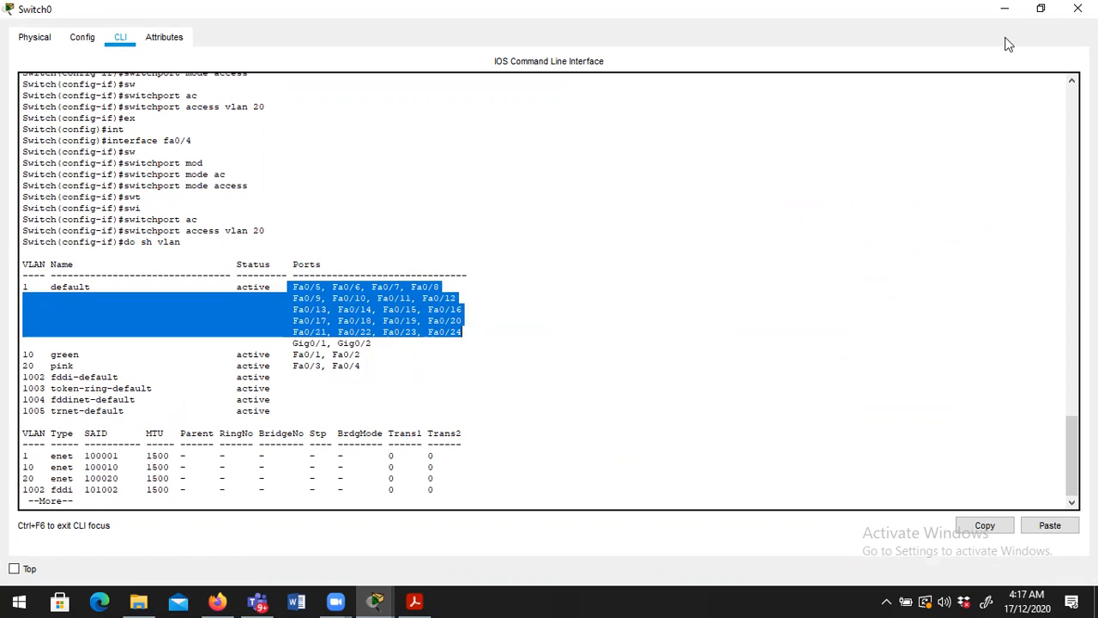
Step: Close the Switch0 window and let the network run in Realtime until the switch links come up before returning to Simulation mode
{"action": "left_click", "coordinate": [1078, 9]}
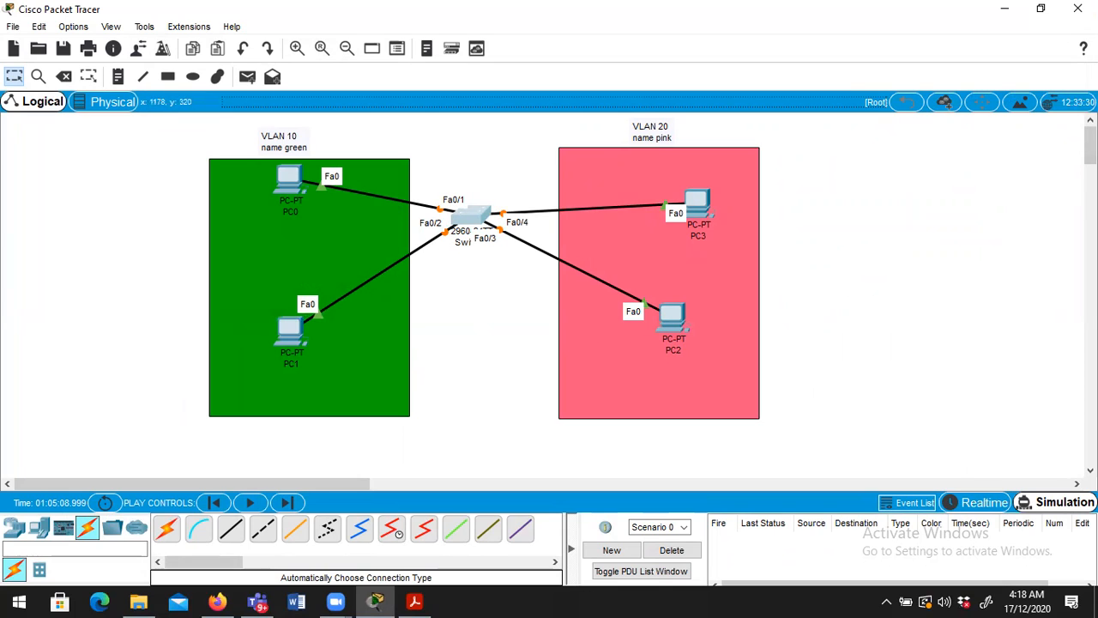
{"action": "left_click", "coordinate": [980, 507]}
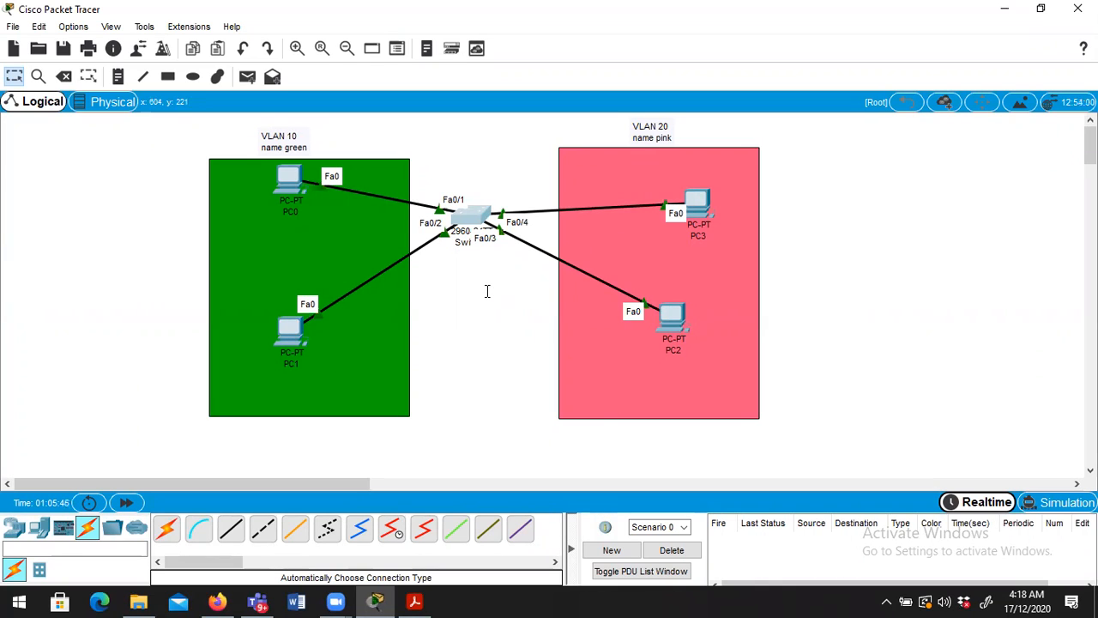
{"action": "left_click", "coordinate": [1046, 506]}
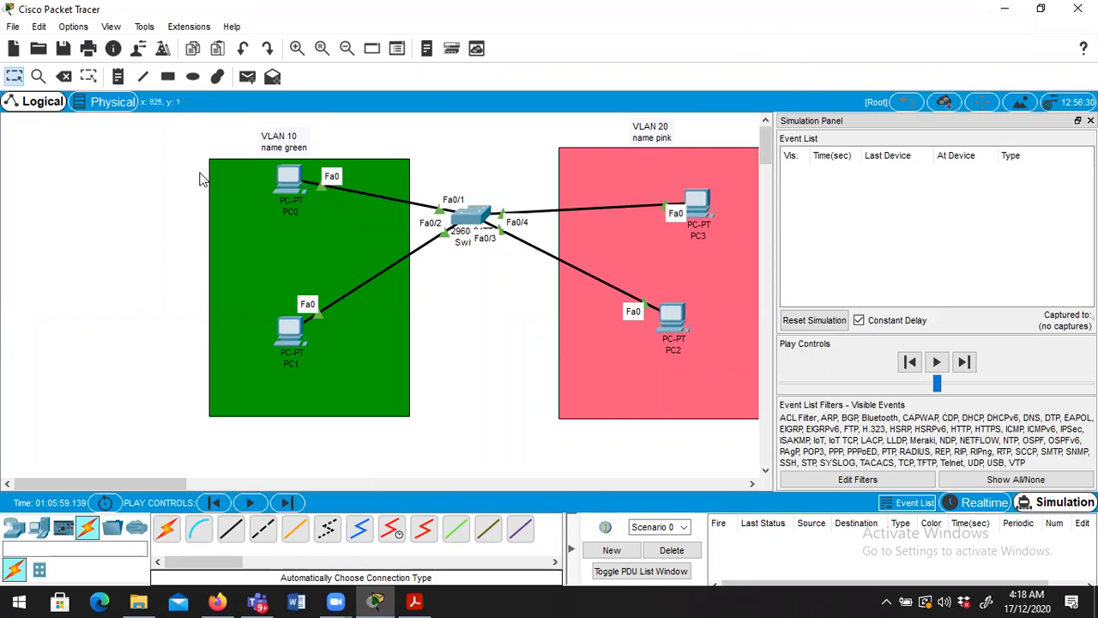
Step: Test connectivity within VLAN 10 by simulating a simple PDU from PC0 to PC1, and delete the test scenario
{"action": "left_click", "coordinate": [247, 76]}
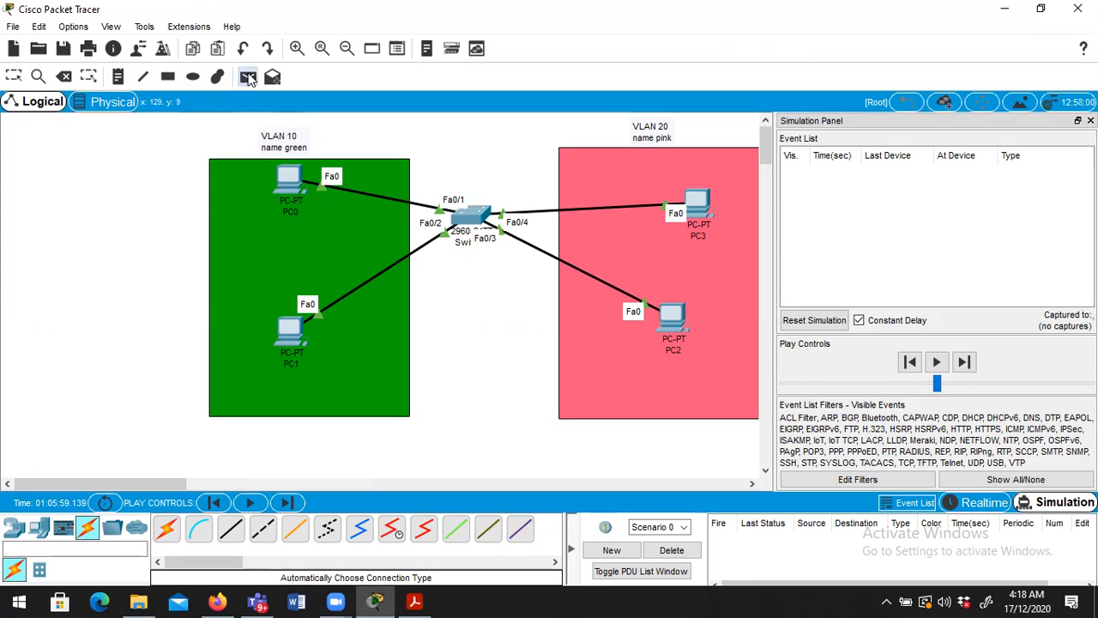
{"action": "left_click", "coordinate": [279, 171]}
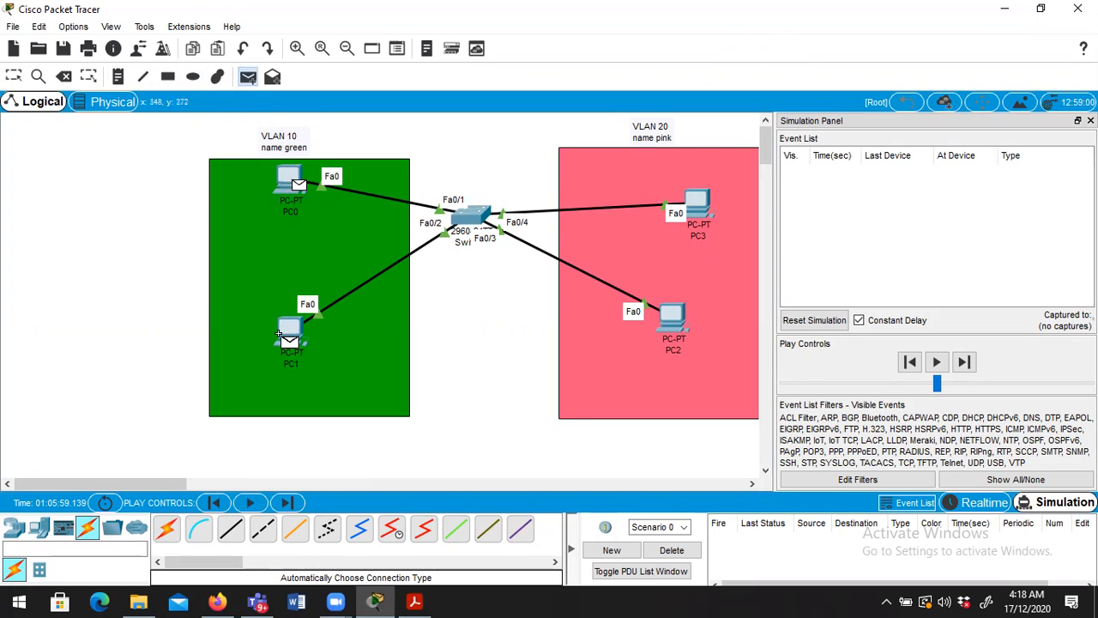
{"action": "left_click", "coordinate": [285, 330]}
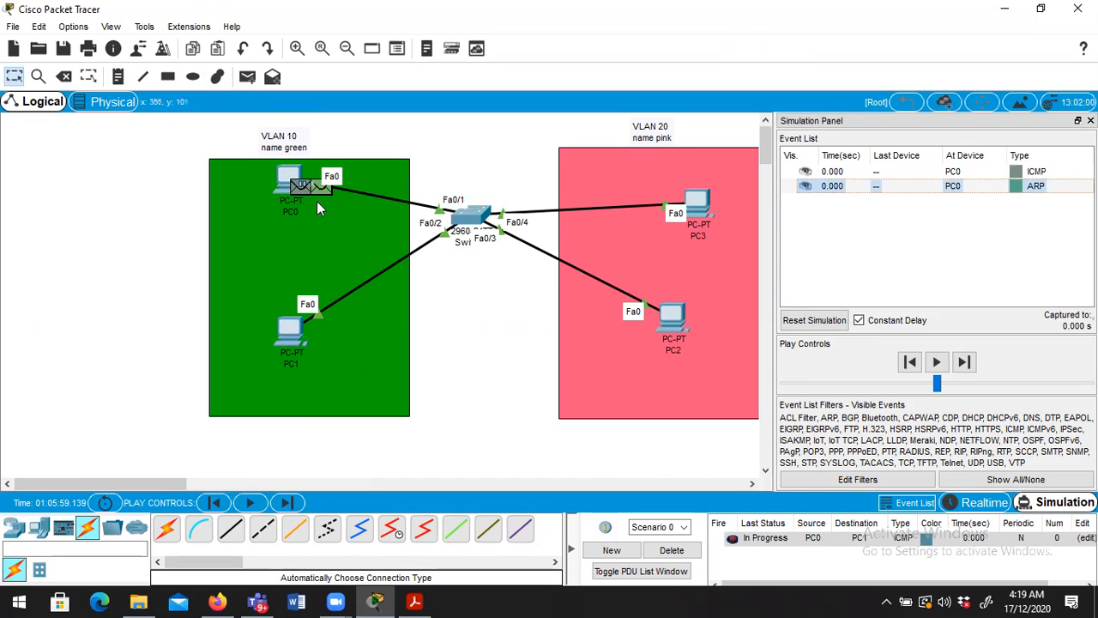
{"action": "left_click", "coordinate": [936, 363]}
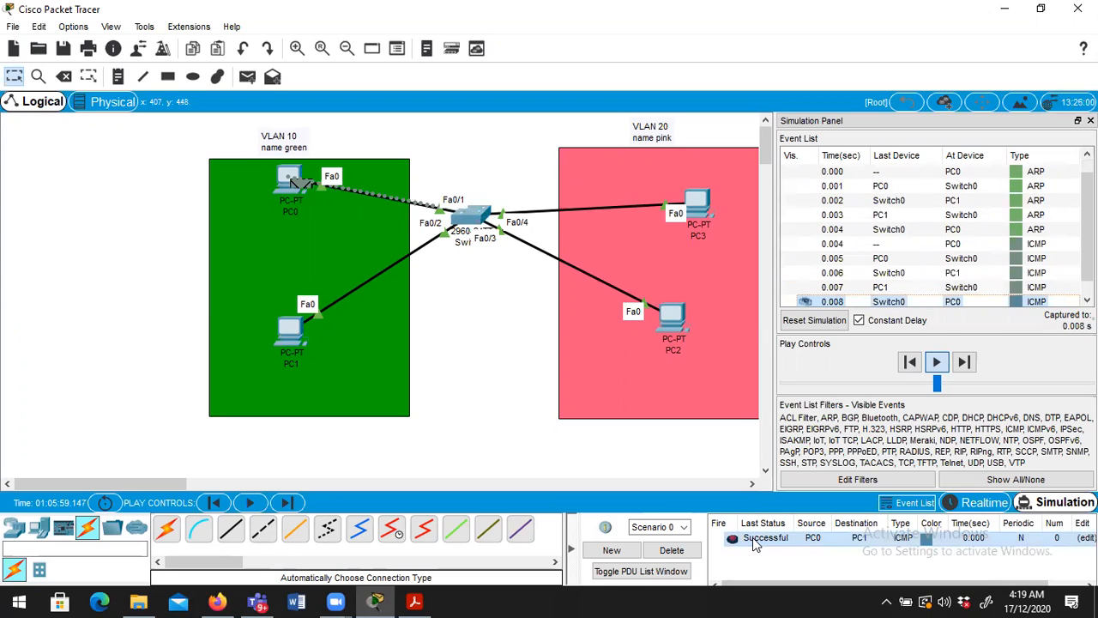
{"action": "left_click", "coordinate": [674, 551]}
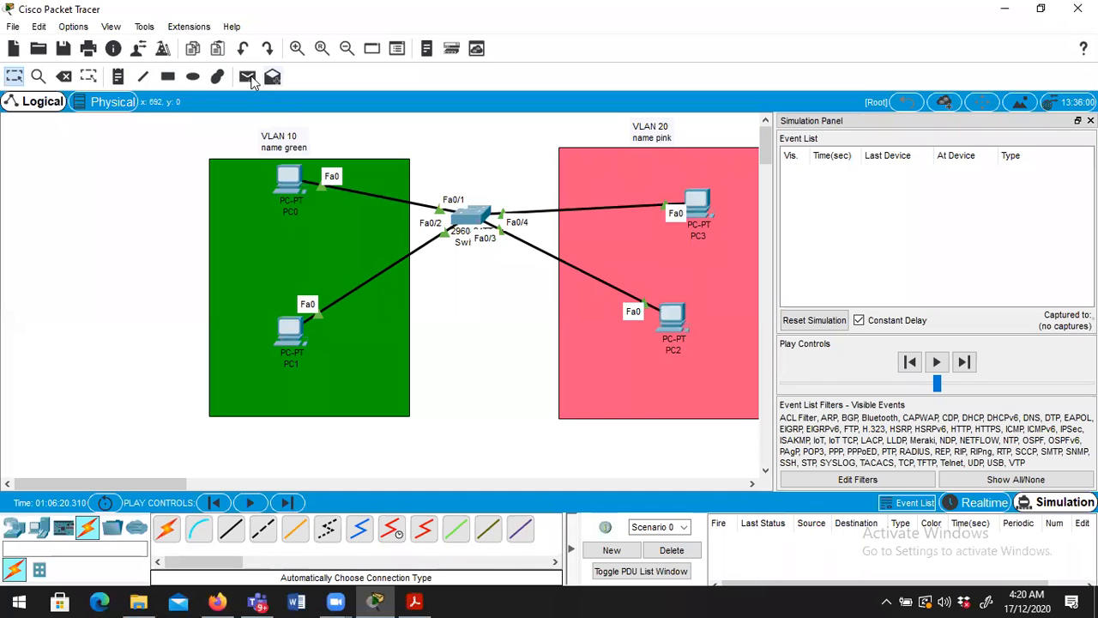
Step: Test connectivity between the VLANs by simulating a simple PDU from PC0 to PC3, and delete the scenario and return to Realtime mode
{"action": "left_click", "coordinate": [248, 78]}
{"action": "left_click", "coordinate": [286, 178]}
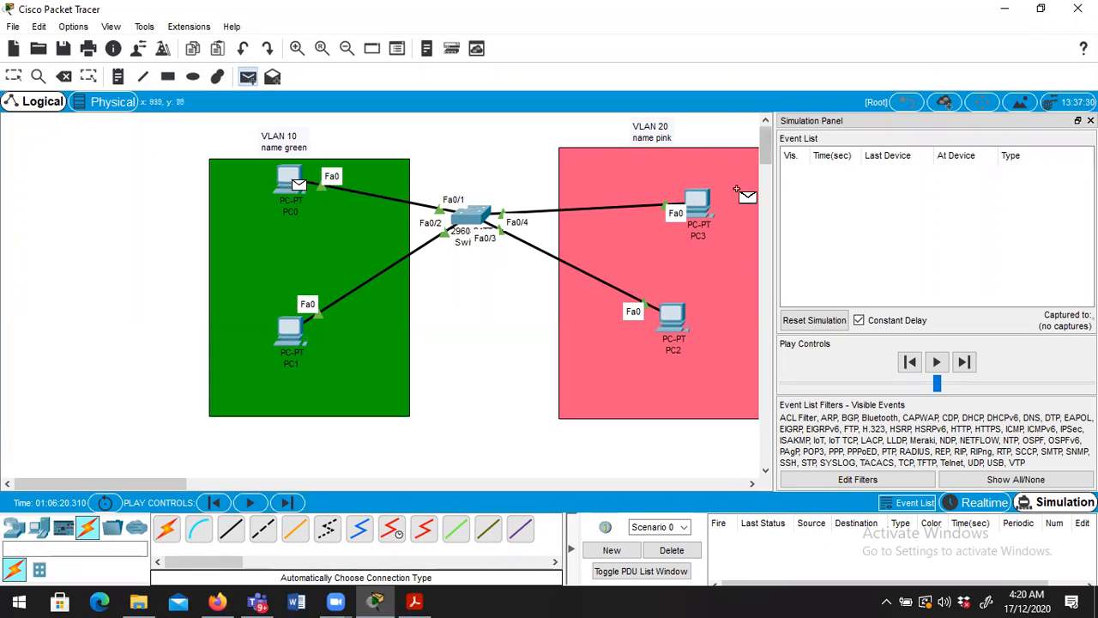
{"action": "left_click", "coordinate": [695, 199]}
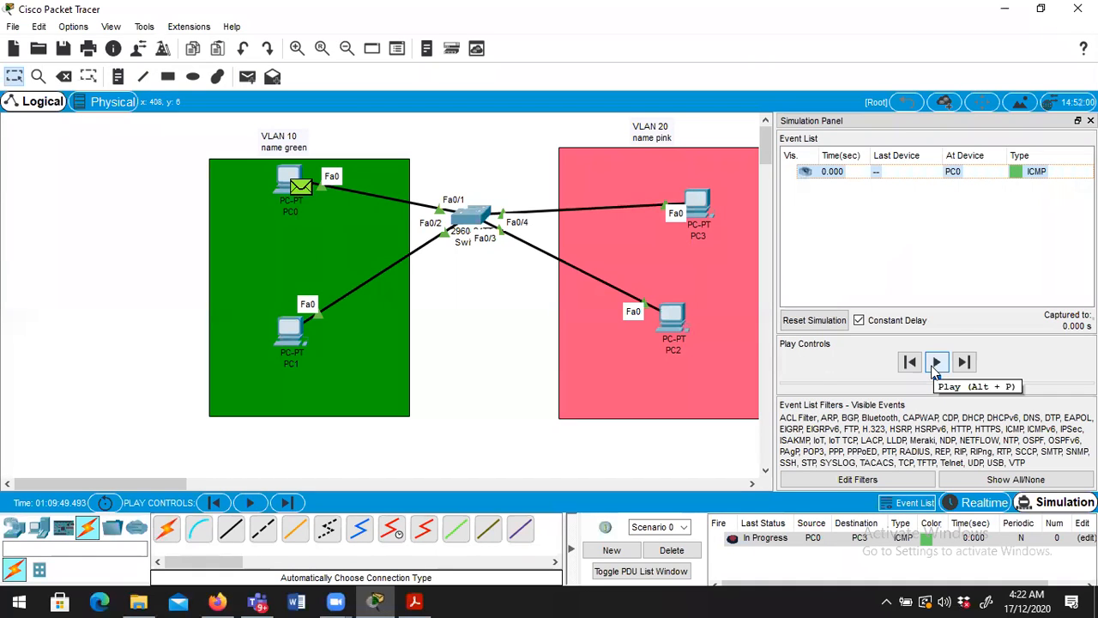
{"action": "left_click", "coordinate": [934, 368]}
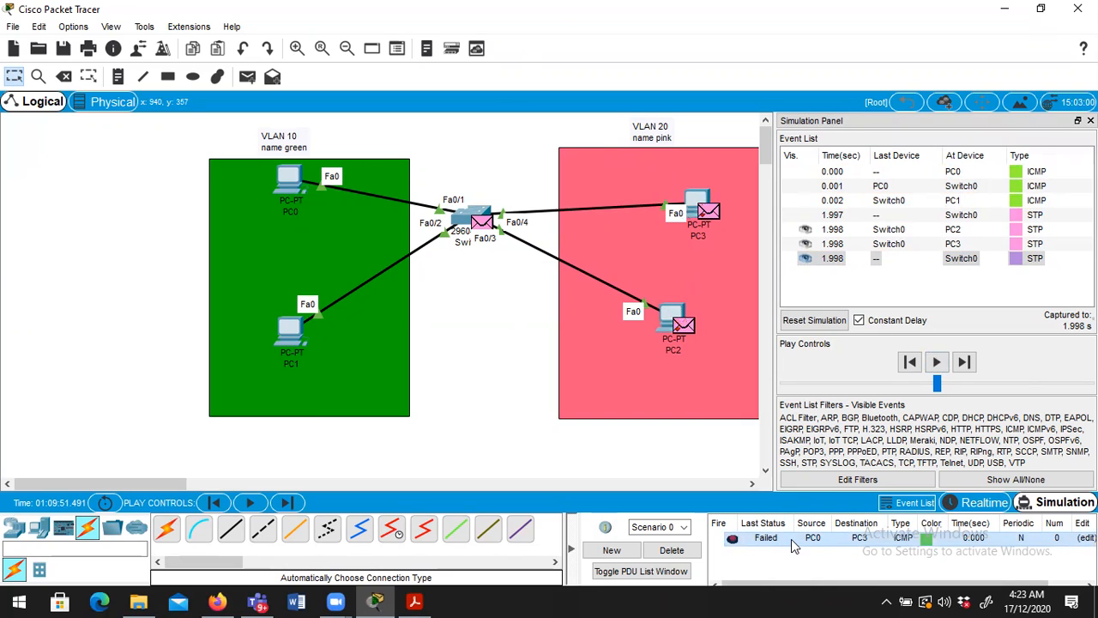
{"action": "left_click", "coordinate": [674, 551]}
{"action": "left_click", "coordinate": [961, 506]}
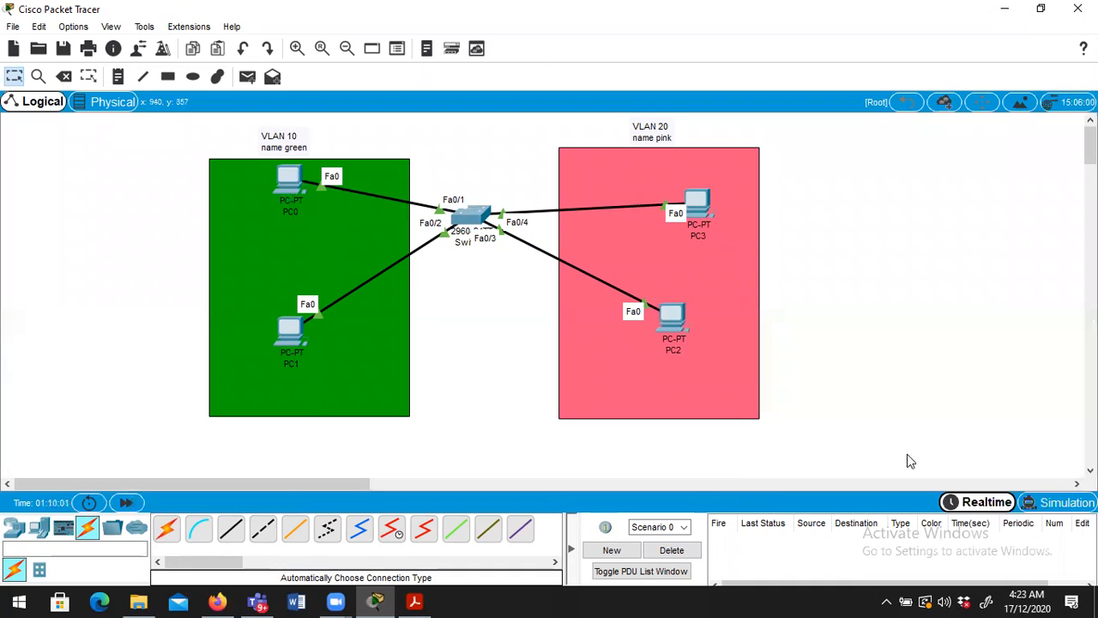
Step: Open the command prompt on PC1 and ping 192.168.1.1 to test connectivity within VLAN 10
{"action": "left_click", "coordinate": [293, 333]}
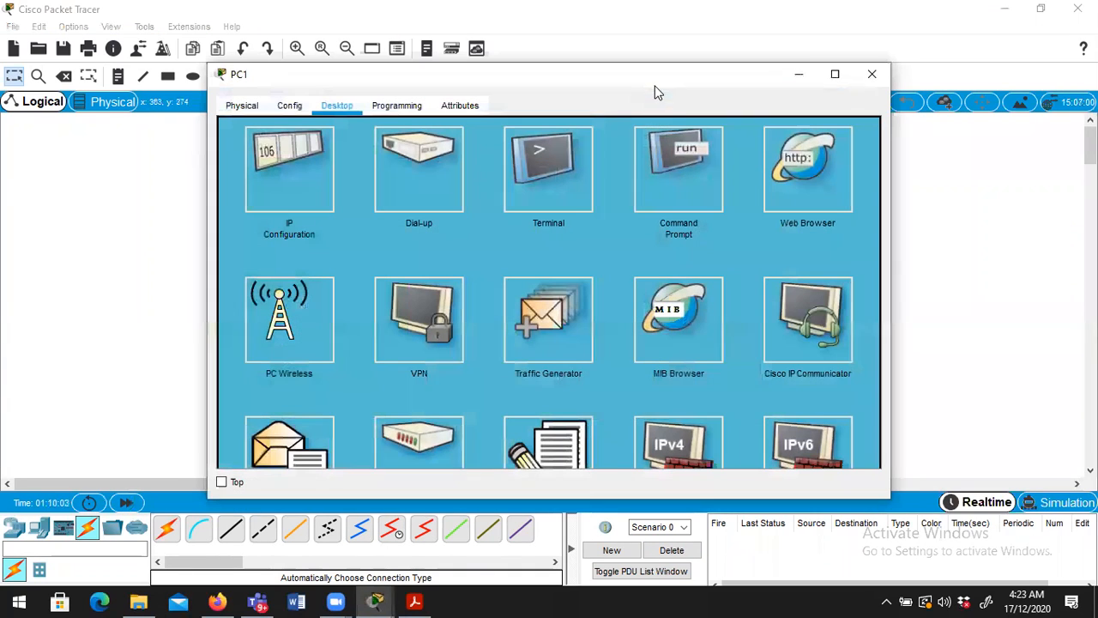
{"action": "left_click", "coordinate": [674, 165]}
{"action": "type", "text": "ping"}
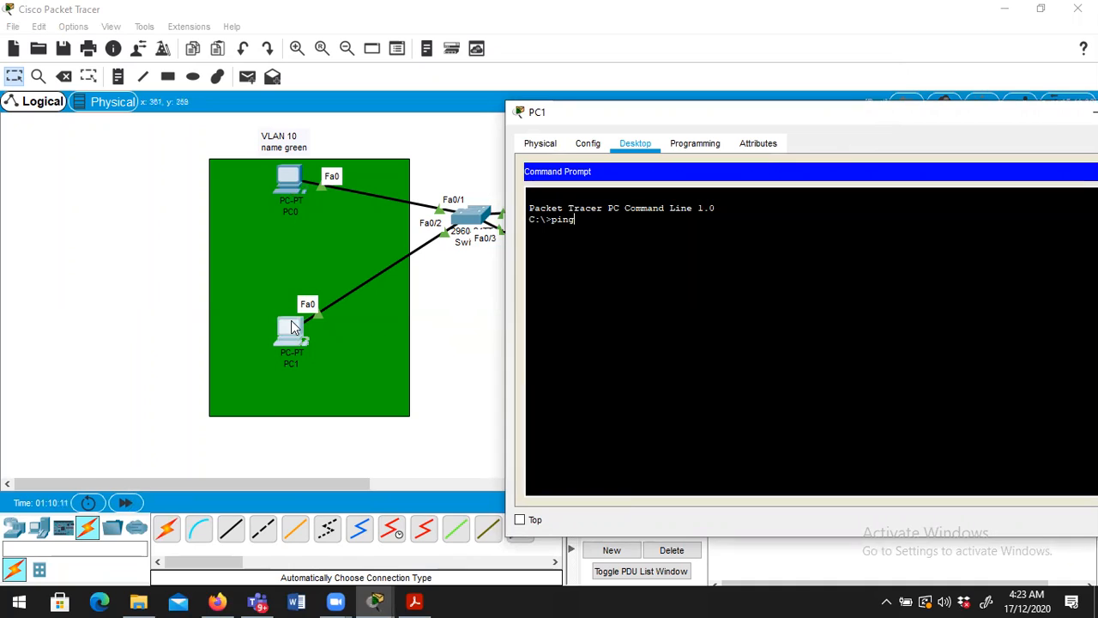
{"action": "type", "text": "1"}
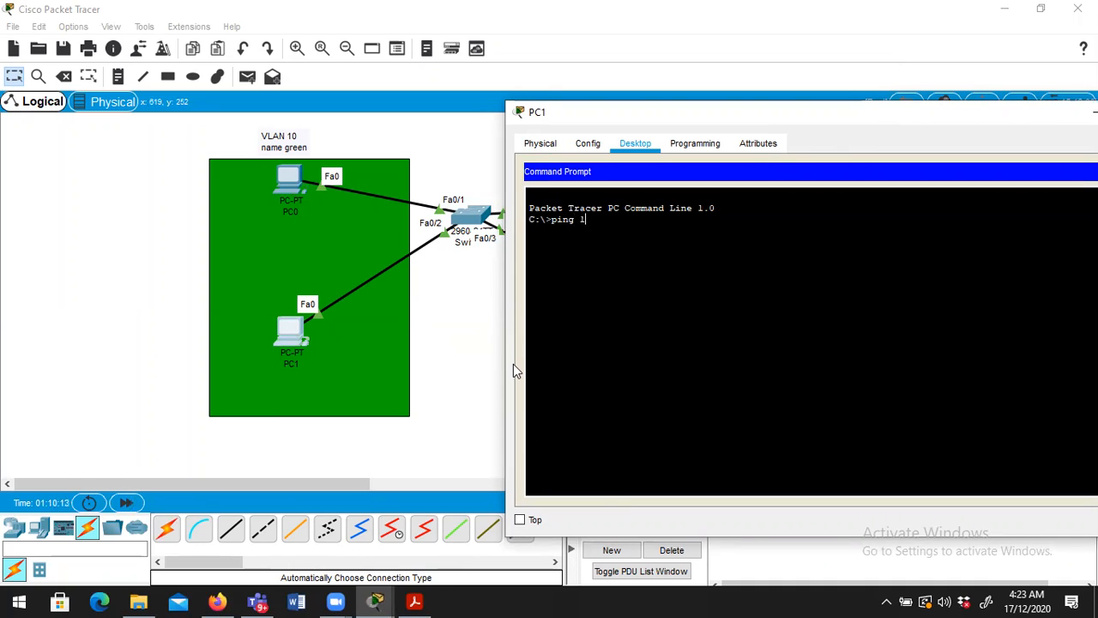
{"action": "type", "text": "92.168."}
{"action": "type", "text": "1.1"}
{"action": "key", "text": "Return"}
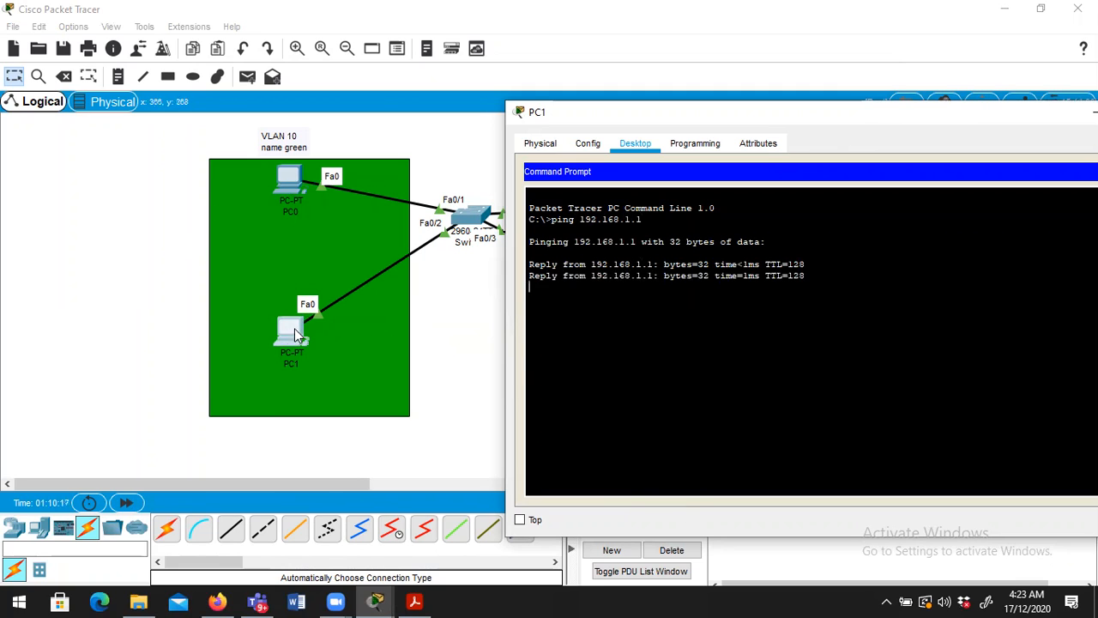
Step: Ping 192.168.1.4 from PC1 to test connectivity to VLAN 20, and close the PC1 window
{"action": "key", "text": "Up"}
{"action": "type", "text": "4"}
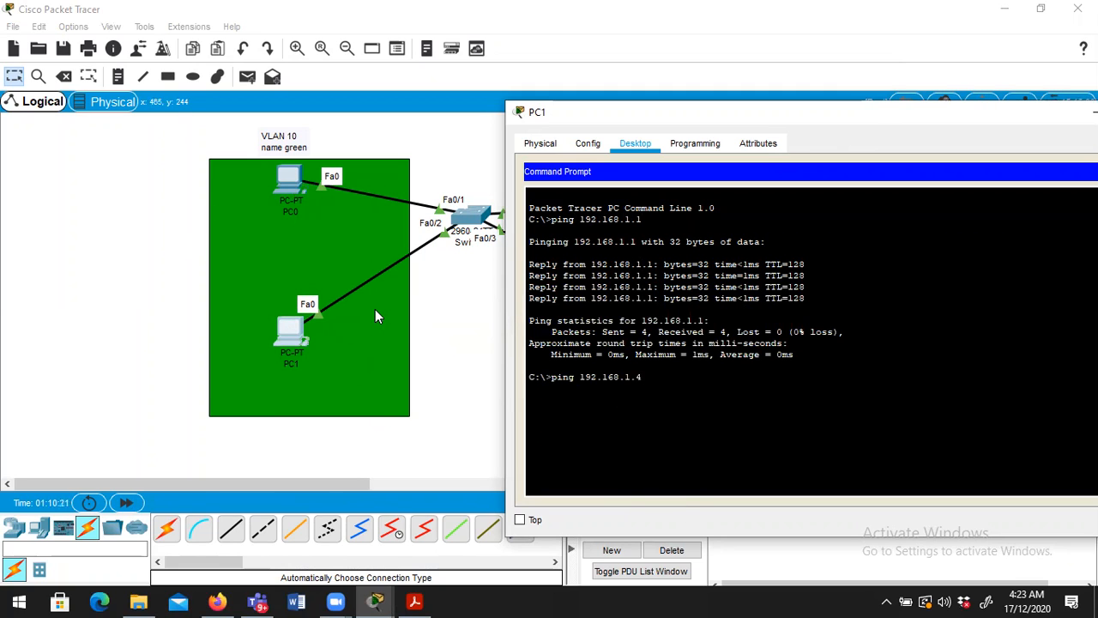
{"action": "left_click_drag", "start_coordinate": [591, 114], "coordinate": [331, 244]}
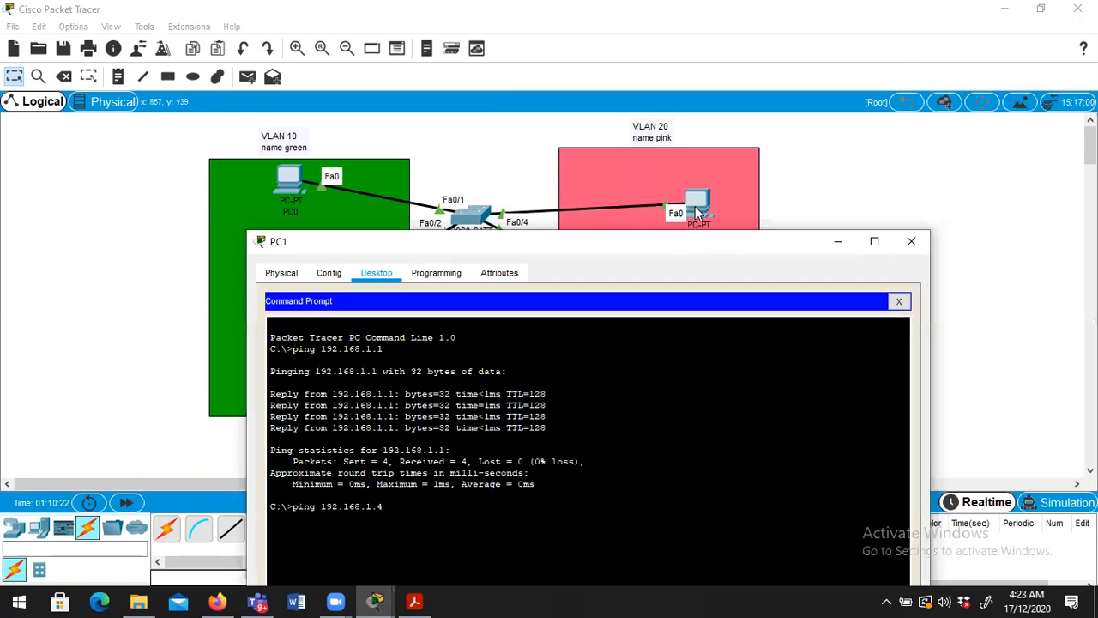
{"action": "key", "text": "Return"}
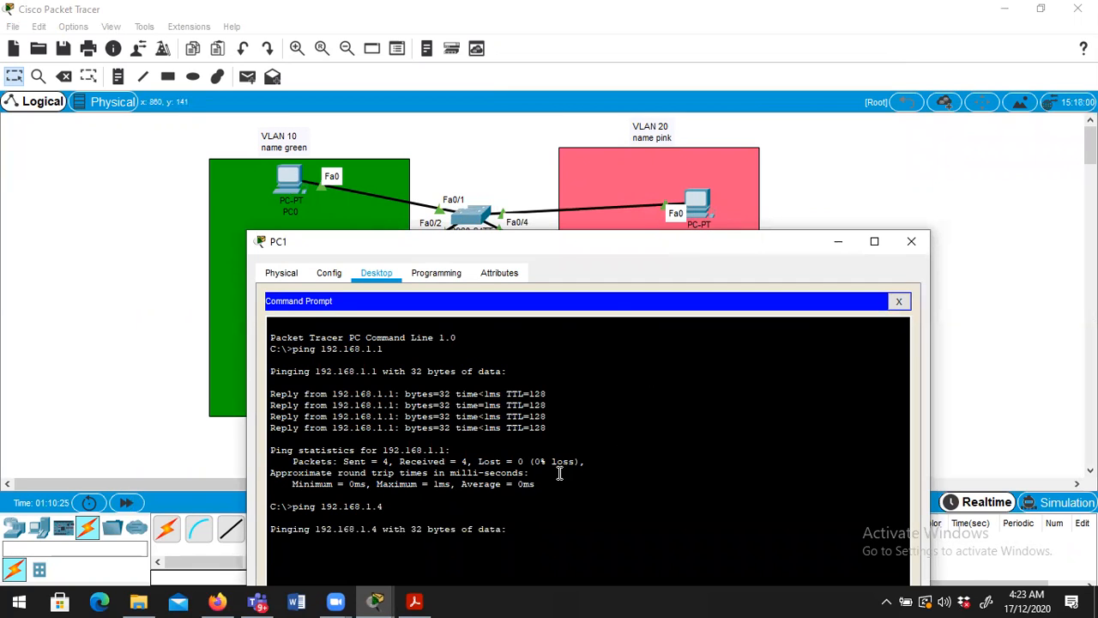
{"action": "left_click_drag", "start_coordinate": [547, 246], "coordinate": [382, 137]}
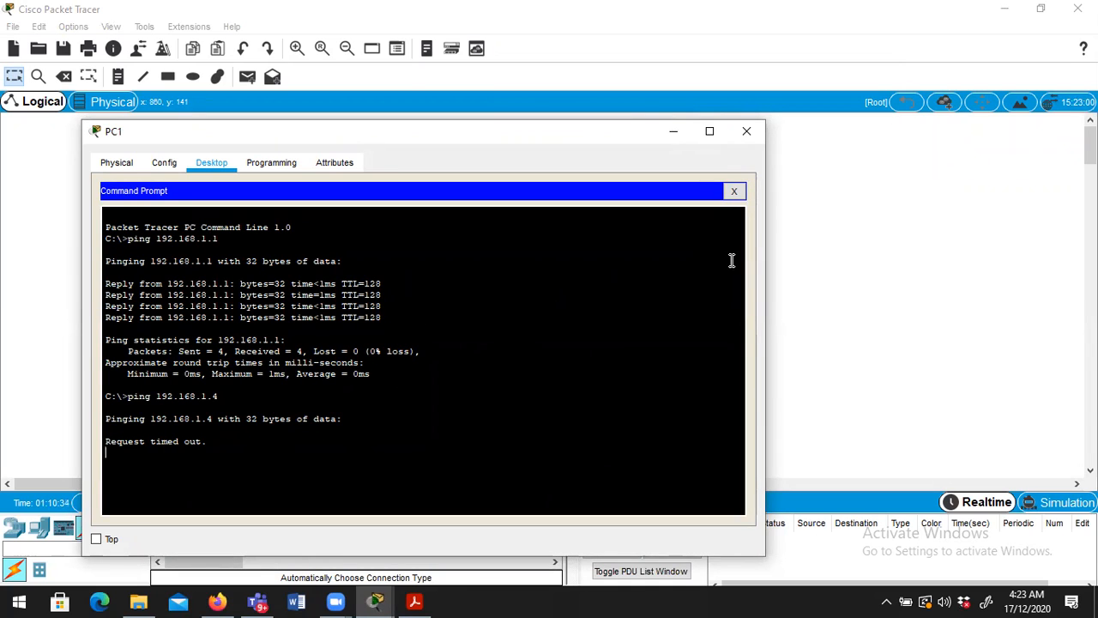
{"action": "left_click", "coordinate": [747, 132]}
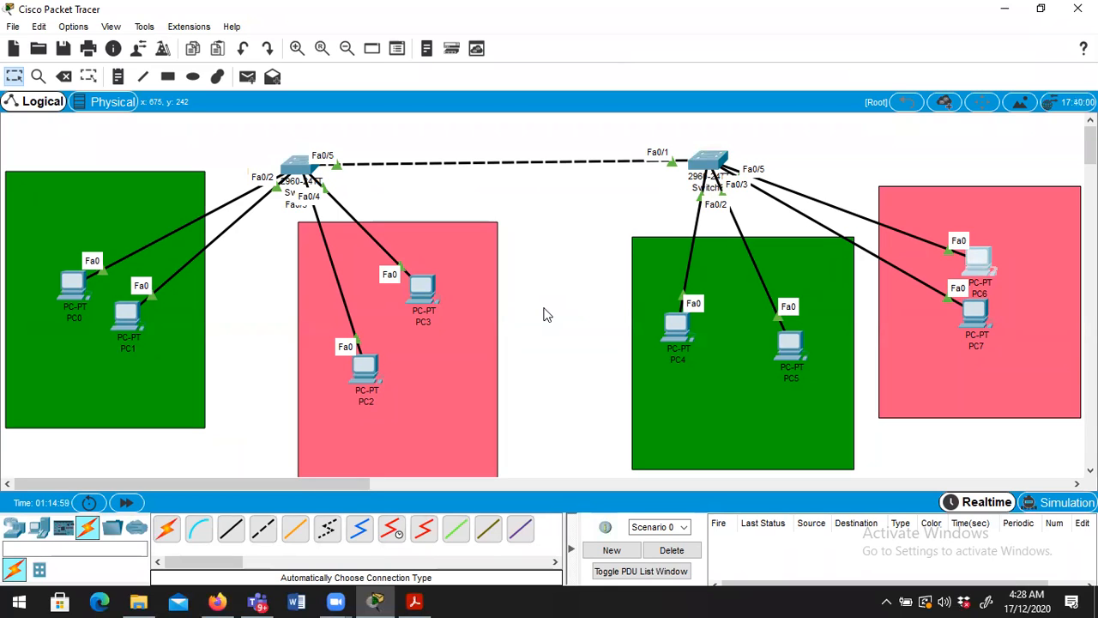
Step: Open the command line of the second switch, Switch3, and shift PC4 slightly within its green area
{"action": "left_click", "coordinate": [708, 161]}
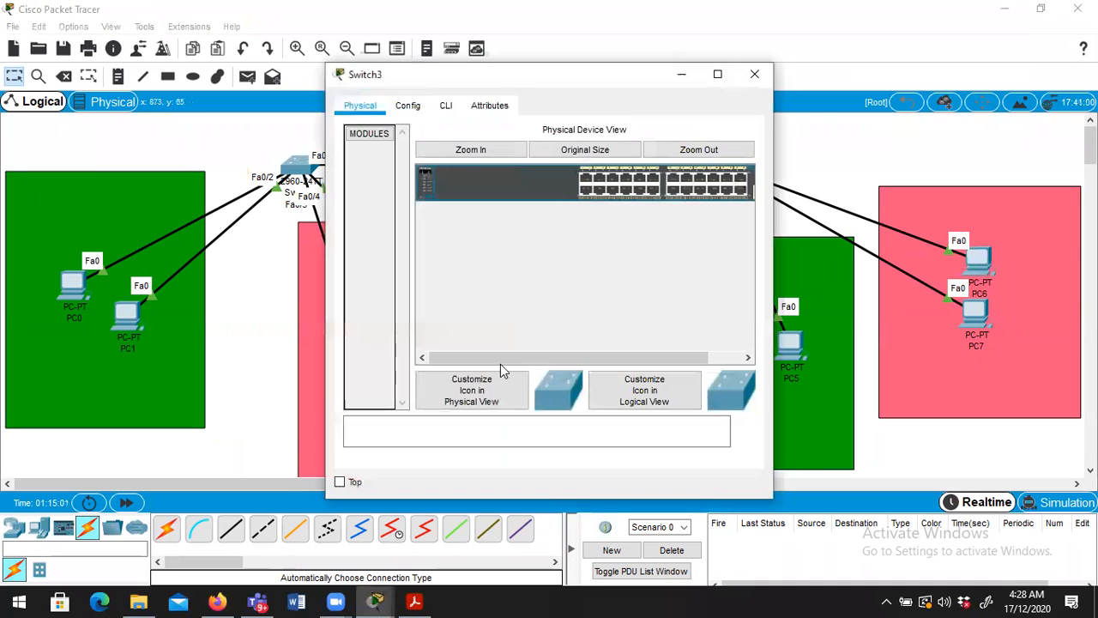
{"action": "left_click", "coordinate": [445, 105]}
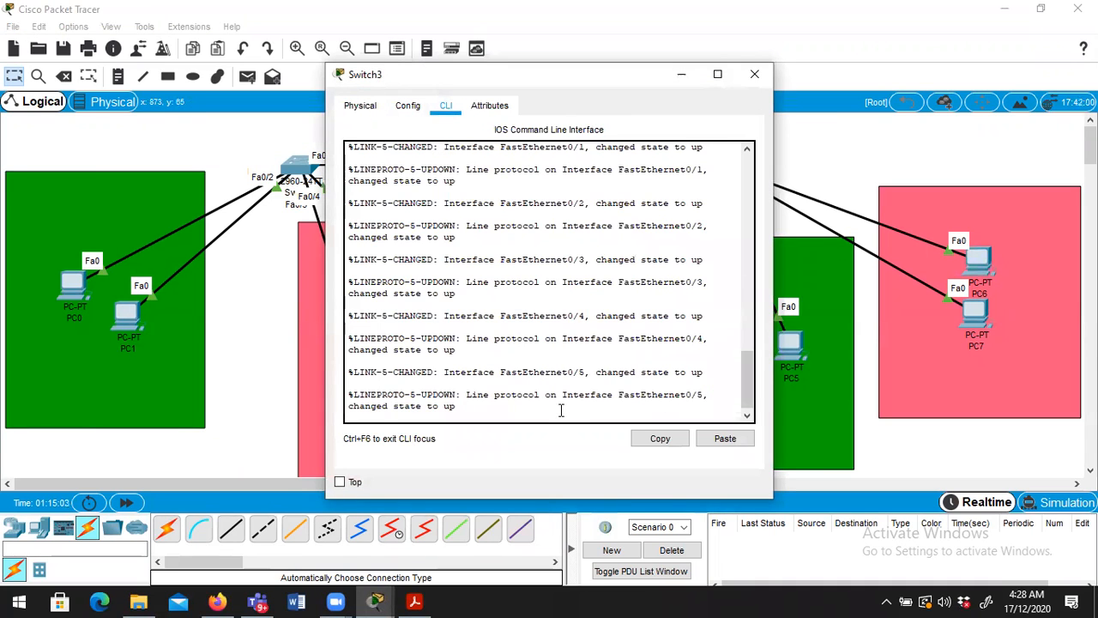
{"action": "key", "text": "Return"}
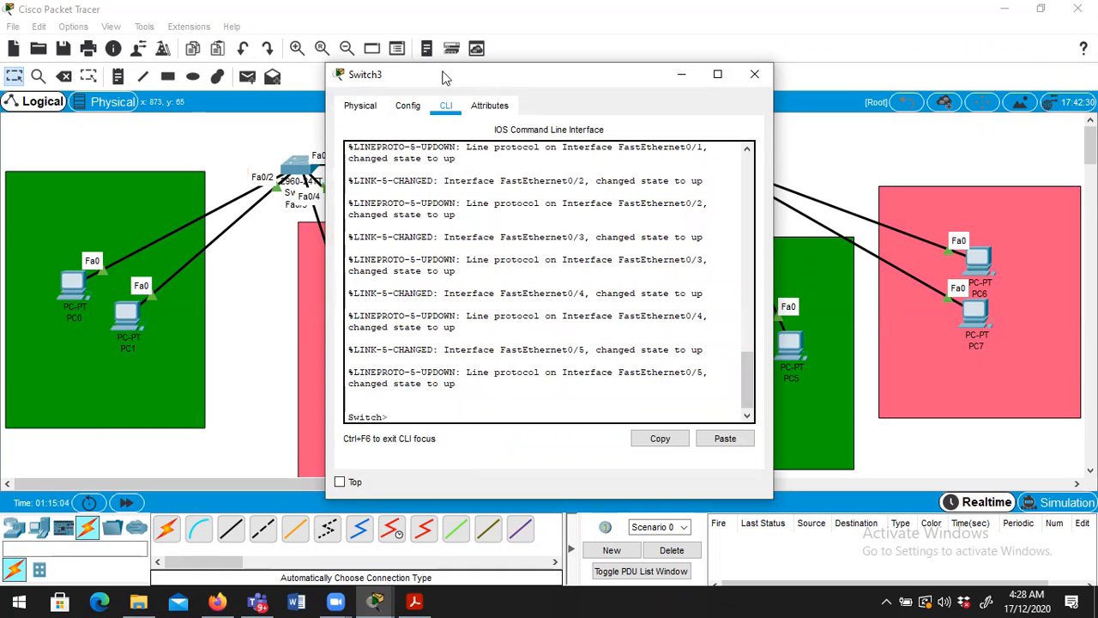
{"action": "left_click_drag", "start_coordinate": [443, 78], "coordinate": [300, 57]}
{"action": "left_click", "coordinate": [677, 322]}
{"action": "left_click_drag", "start_coordinate": [631, 339], "coordinate": [652, 341]}
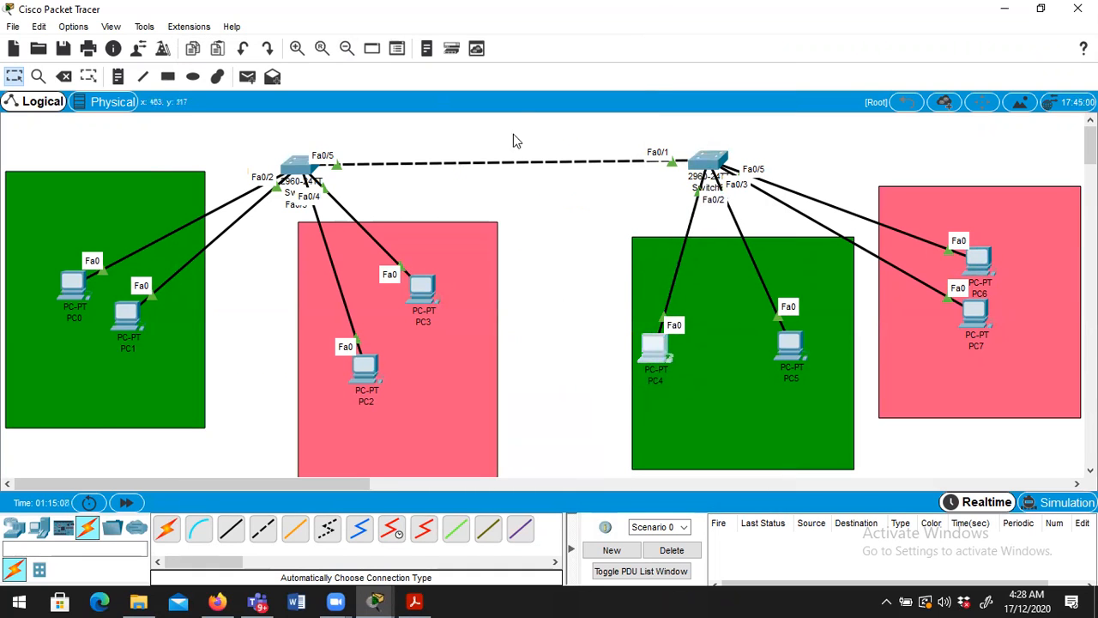
{"action": "mouse_move", "coordinate": [381, 601]}
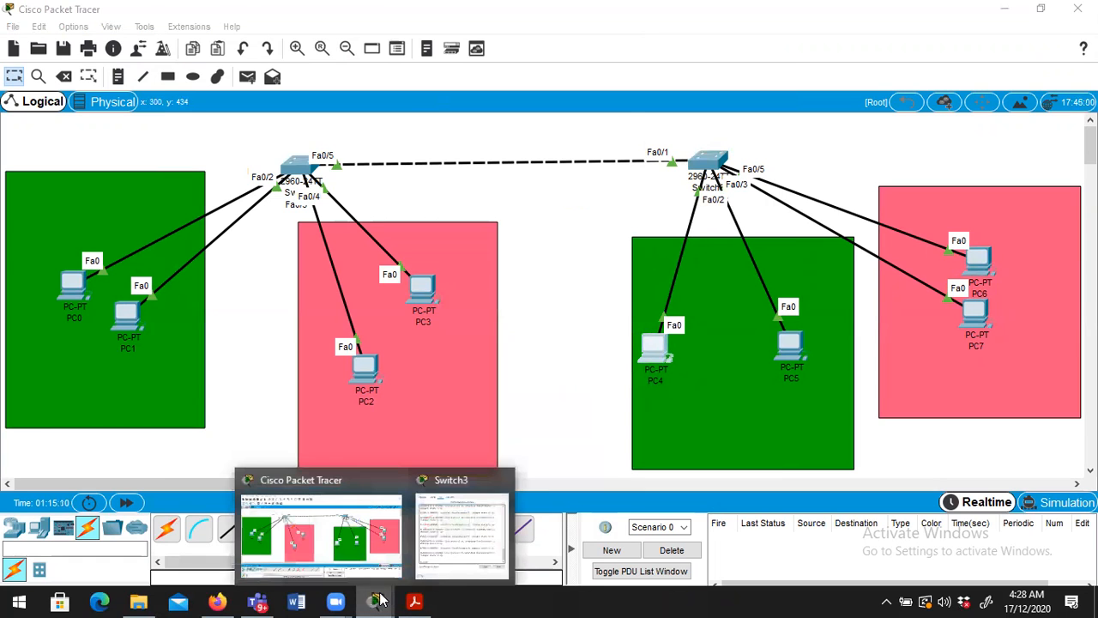
{"action": "left_click", "coordinate": [479, 518]}
Step: Enter privileged mode with en and global configuration mode with configure t on Switch3
{"action": "type", "text": "e"}
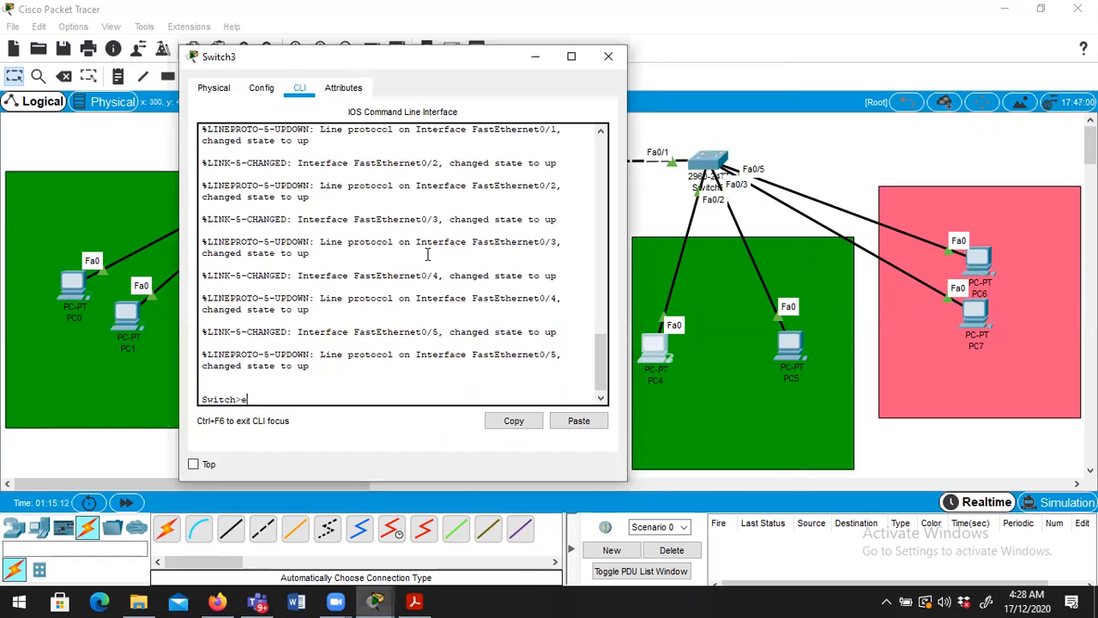
{"action": "type", "text": "n"}
{"action": "key", "text": "Return"}
{"action": "type", "text": "co"}
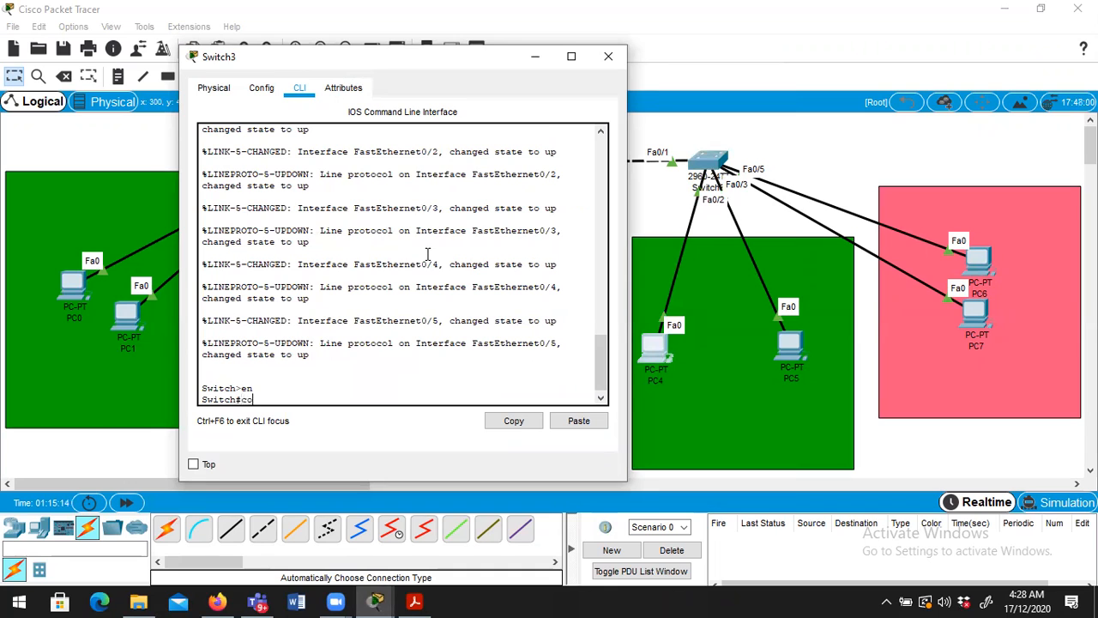
{"action": "type", "text": "n"}
{"action": "key", "text": "Tab"}
{"action": "type", "text": "f"}
{"action": "key", "text": "Tab"}
{"action": "type", "text": "t"}
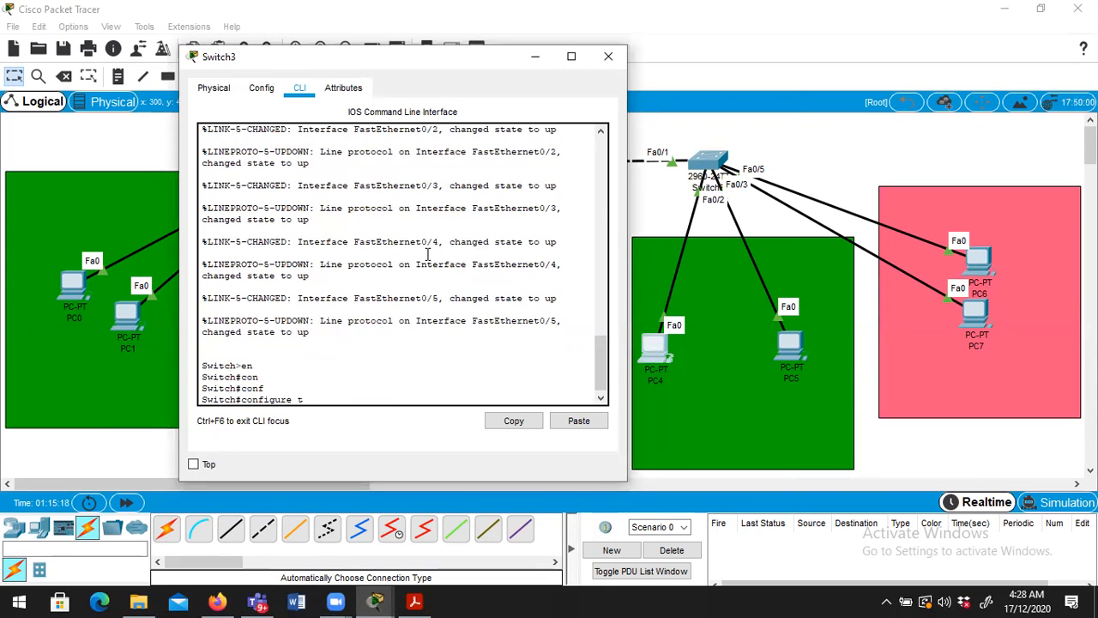
{"action": "key", "text": "Return"}
Step: Create VLAN 10 with the name green on Switch3 and exit to global configuration mode
{"action": "type", "text": "vlan 10"}
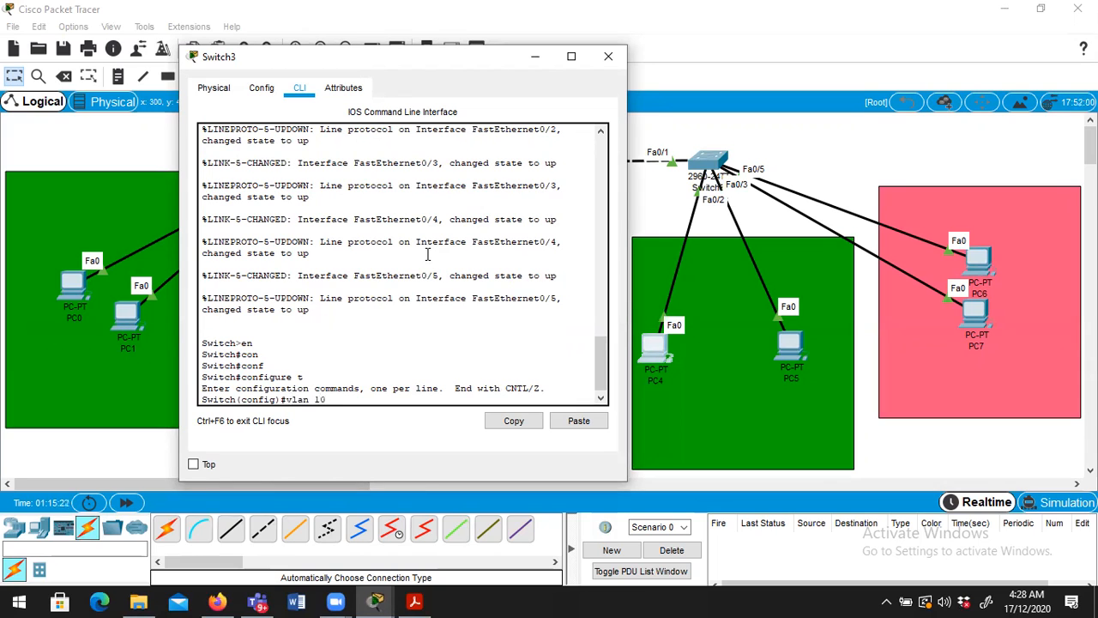
{"action": "key", "text": "Return"}
{"action": "type", "text": "name"}
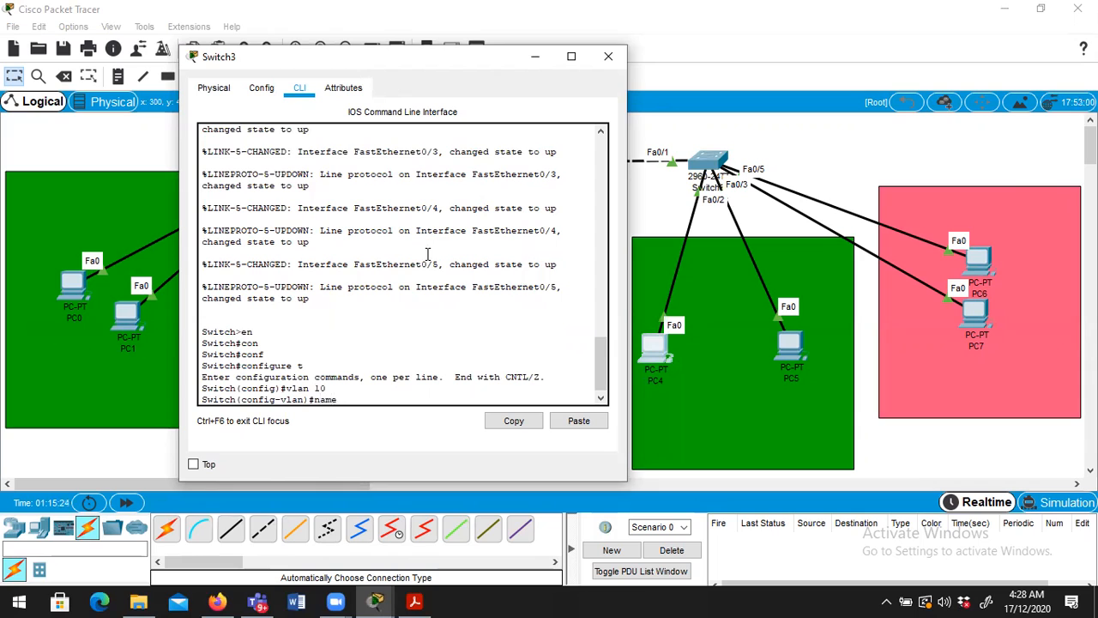
{"action": "type", "text": " green"}
{"action": "key", "text": "Return"}
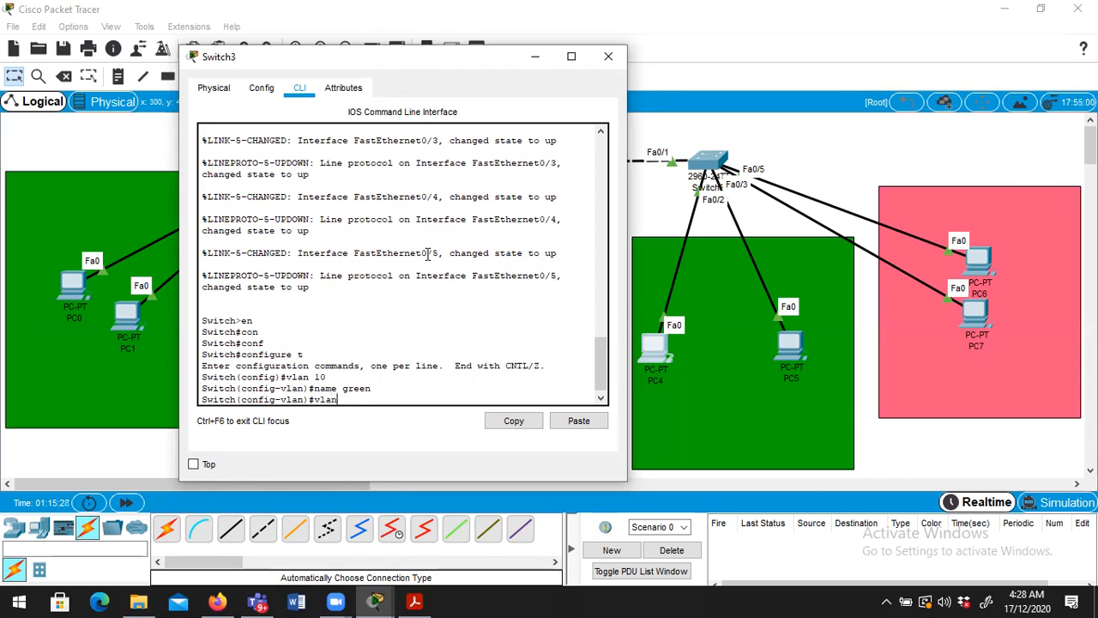
{"action": "type", "text": "ex"}
{"action": "key", "text": "Return"}
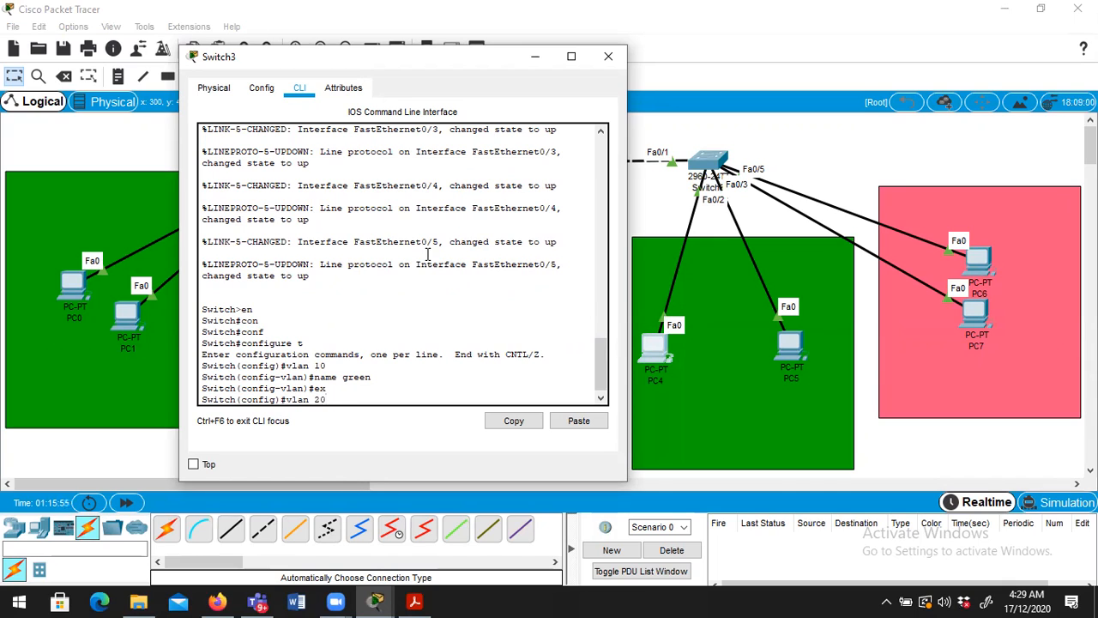
Step: Create VLAN 20 with the name pink on Switch3 and exit to global configuration mode
{"action": "key", "text": "Return"}
{"action": "type", "text": "name pink"}
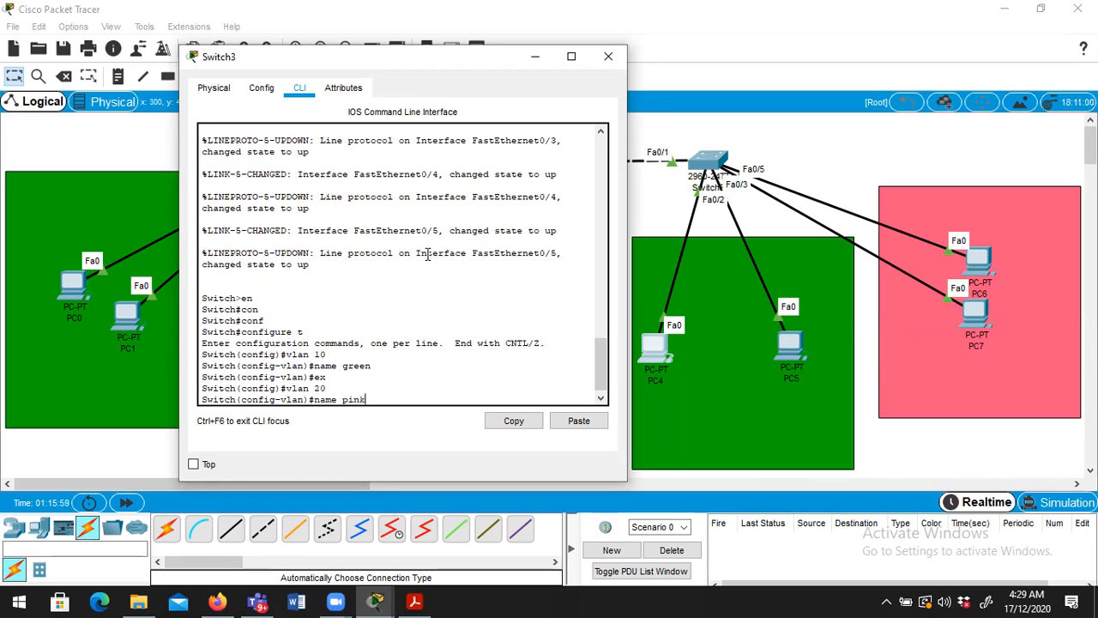
{"action": "key", "text": "Return"}
{"action": "type", "text": "ex"}
{"action": "key", "text": "Return"}
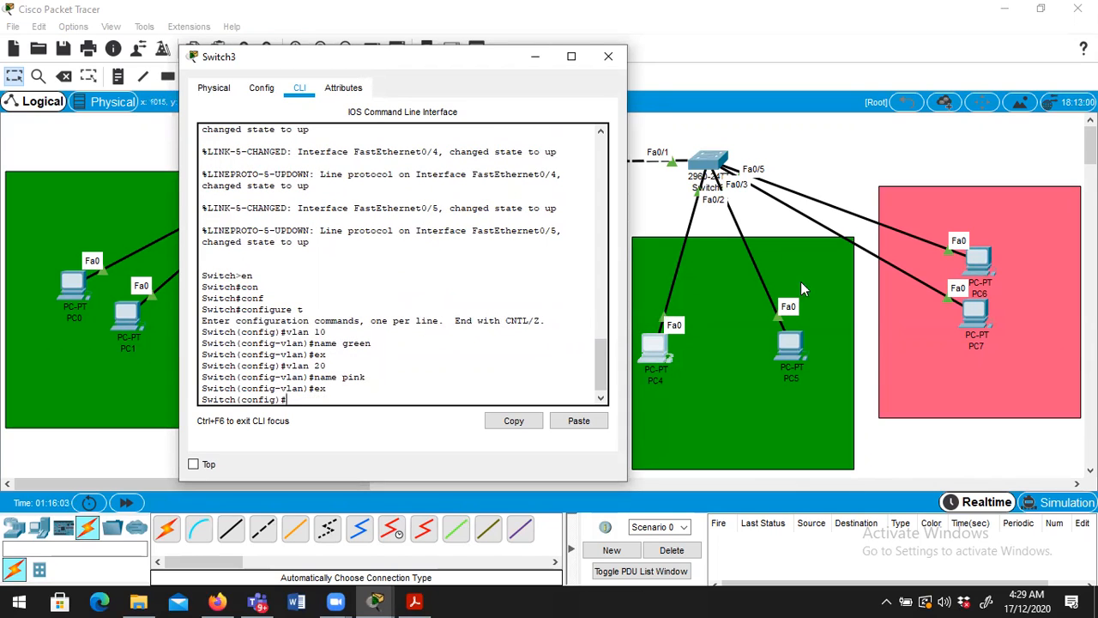
Step: Enter configuration of interface fa0/2 on Switch3, repositioning PC4, PC5 and PC6 to spread out the port labels
{"action": "type", "text": "int fa0/2"}
{"action": "left_click_drag", "start_coordinate": [660, 360], "coordinate": [676, 364]}
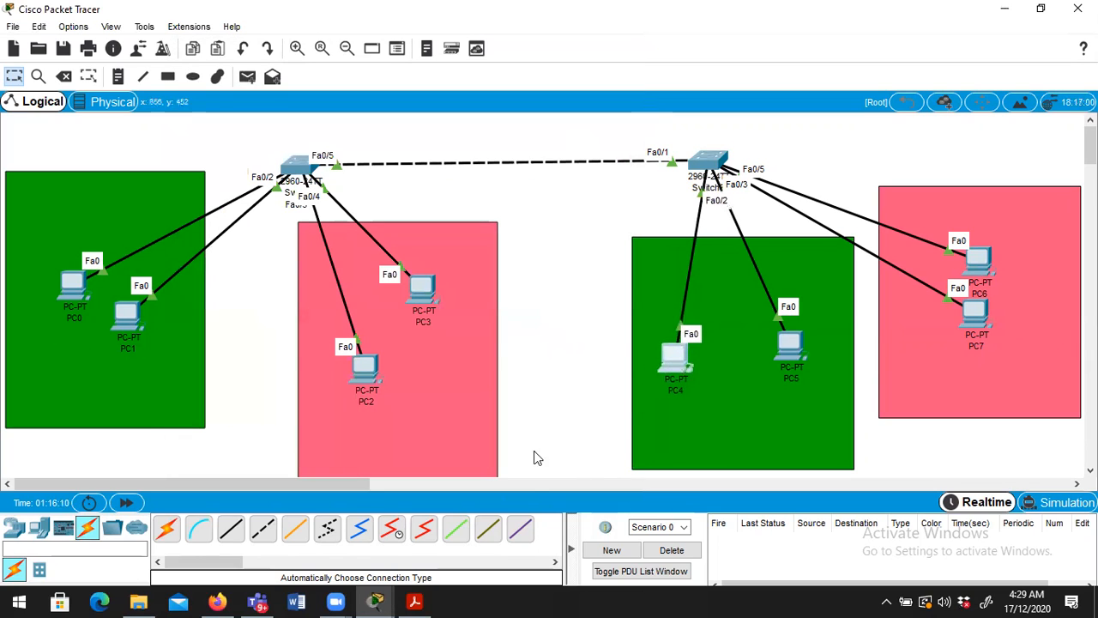
{"action": "left_click_drag", "start_coordinate": [785, 349], "coordinate": [770, 367]}
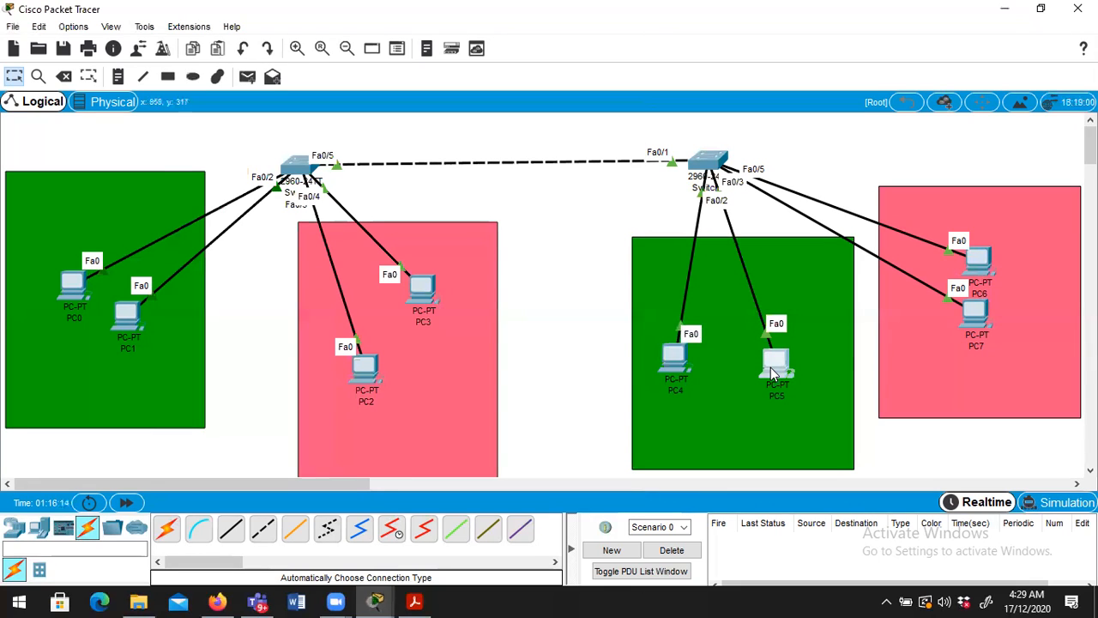
{"action": "left_click_drag", "start_coordinate": [985, 269], "coordinate": [1002, 226]}
{"action": "left_click", "coordinate": [389, 595]}
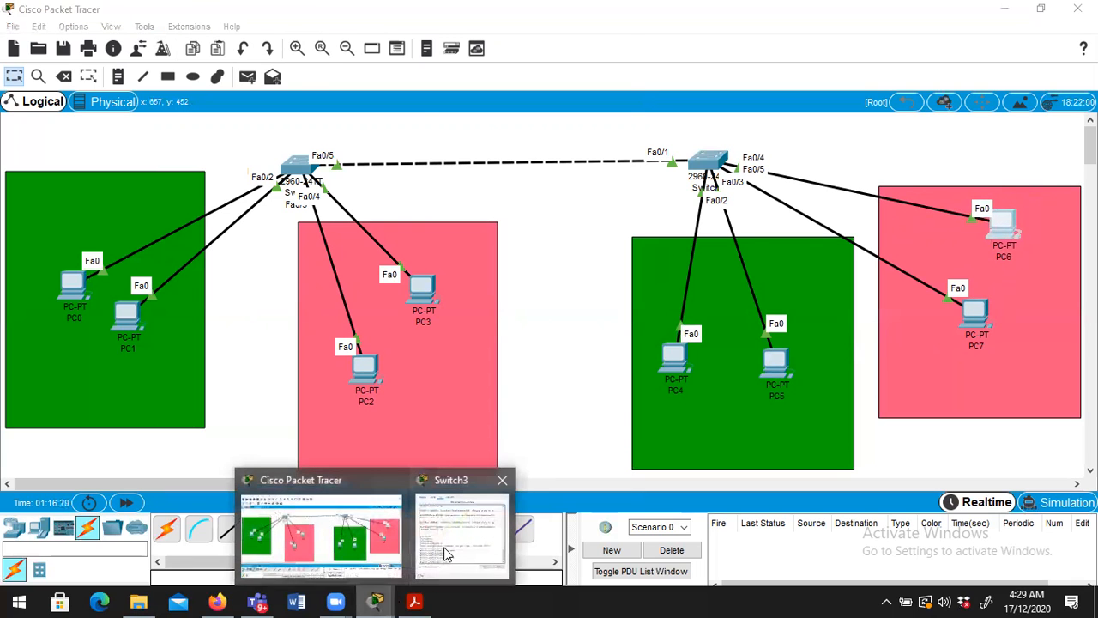
{"action": "left_click", "coordinate": [448, 542]}
{"action": "key", "text": "Return"}
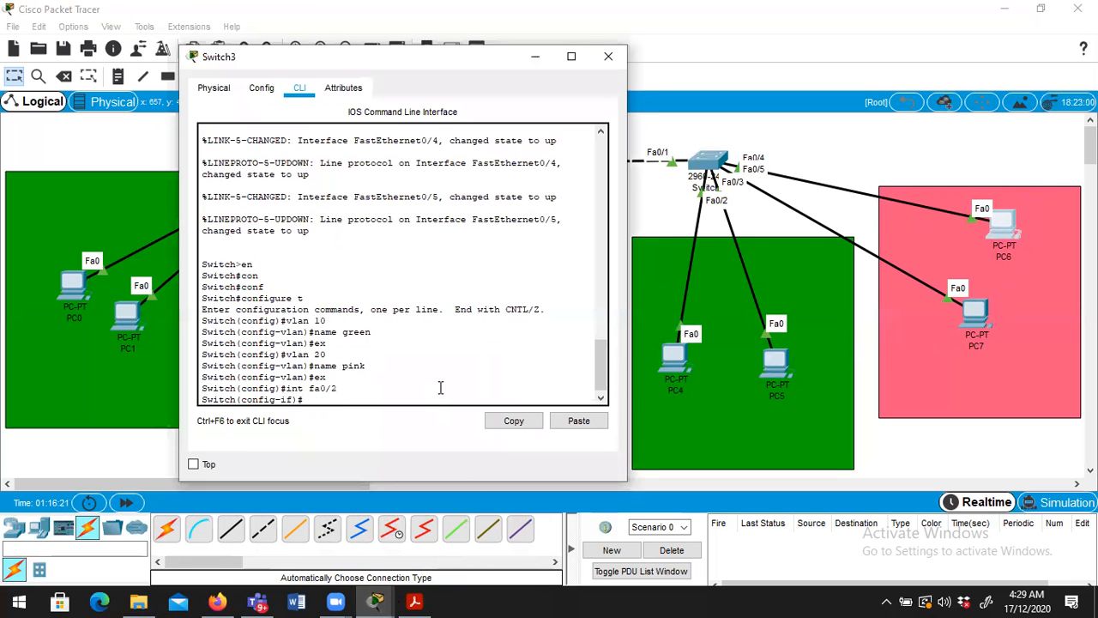
Step: Set interface fa0/2 to access mode with switchport mode access
{"action": "type", "text": "sw"}
{"action": "key", "text": "Tab"}
{"action": "type", "text": "mode"}
{"action": "key", "text": "Tab"}
{"action": "type", "text": "a"}
{"action": "key", "text": "Tab"}
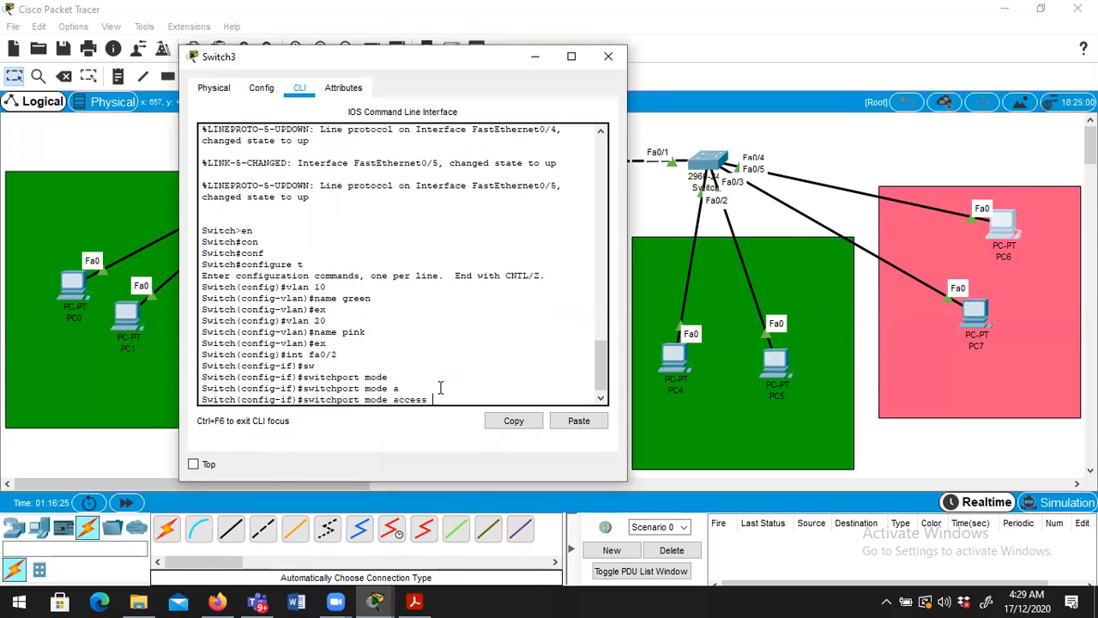
{"action": "key", "text": "Return"}
Step: Assign interface fa0/2 to VLAN 10 with switchport access vlan 10 and exit the interface configuration
{"action": "type", "text": "swit"}
{"action": "key", "text": "Tab"}
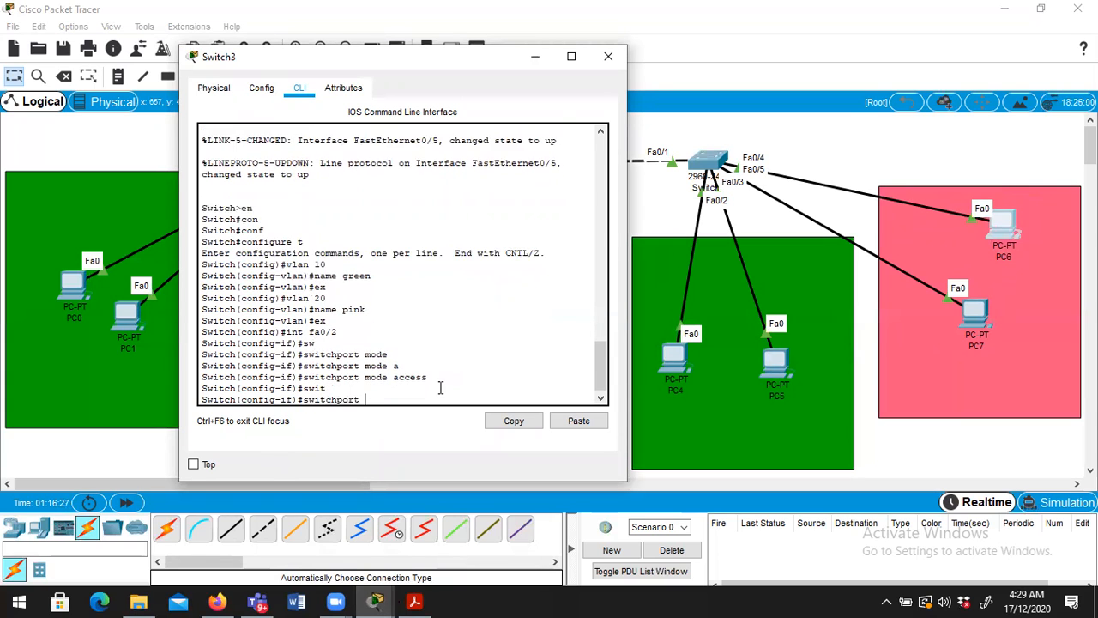
{"action": "type", "text": "access"}
{"action": "key", "text": "Tab"}
{"action": "type", "text": "vlan 10"}
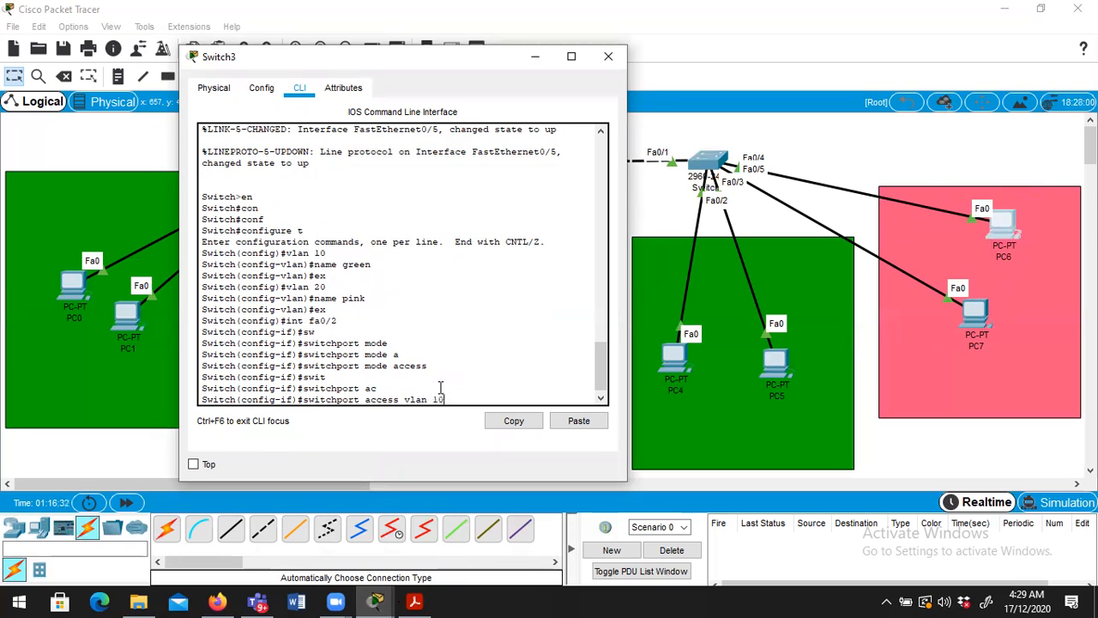
{"action": "key", "text": "Return"}
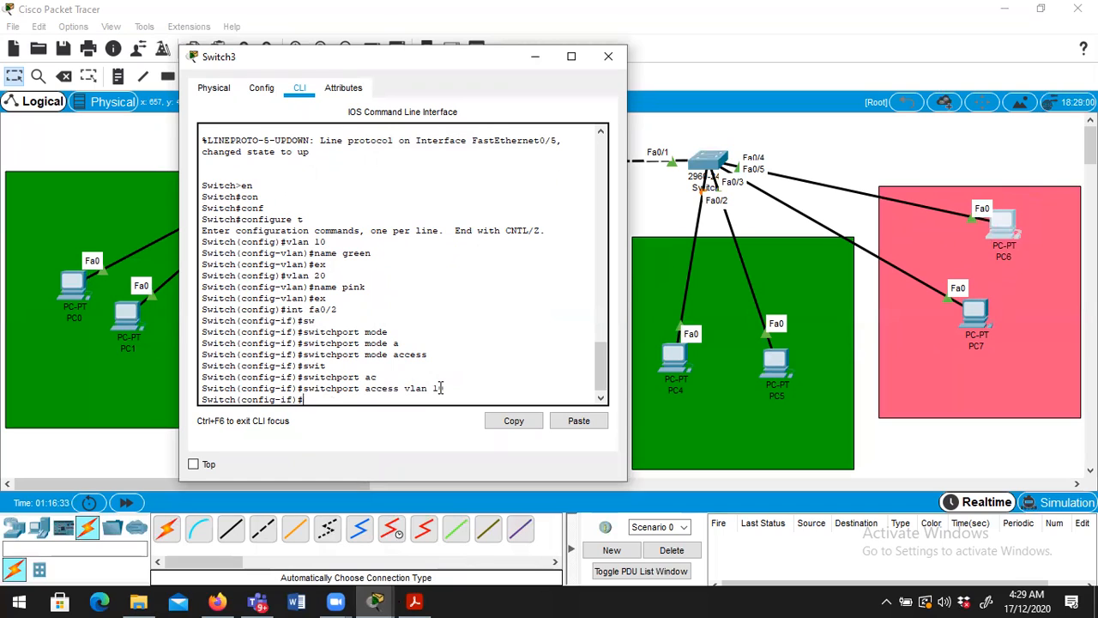
{"action": "type", "text": "ex"}
{"action": "key", "text": "Return"}
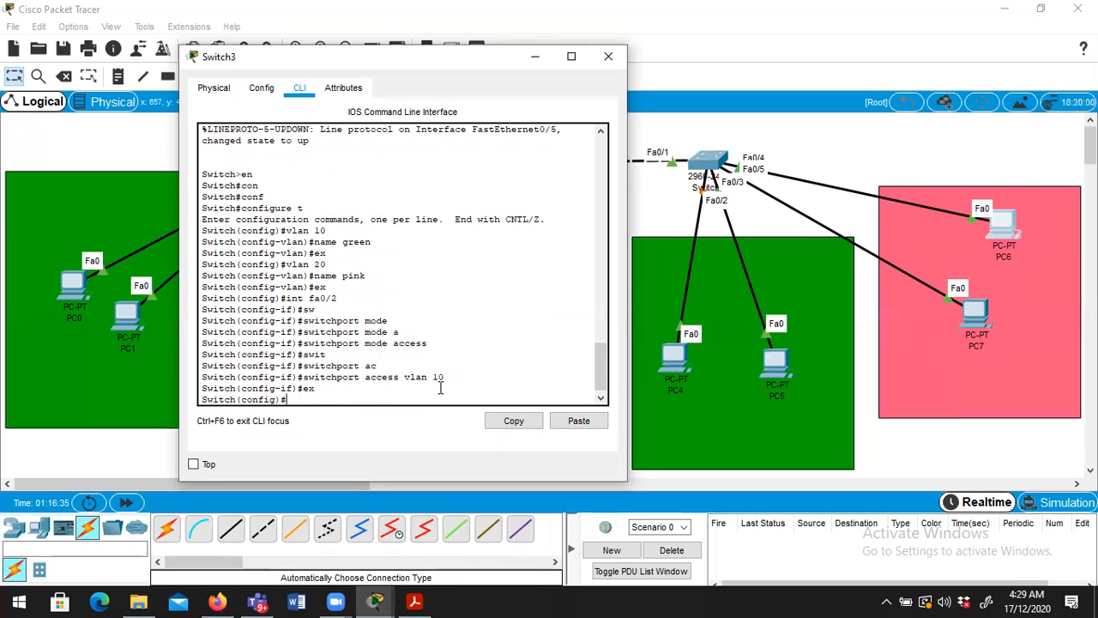
Step: Enter configuration of interface fa0/3 and set it to access mode with switchport mode access
{"action": "type", "text": "int fa0/3"}
{"action": "key", "text": "Return"}
{"action": "type", "text": "swi"}
{"action": "key", "text": "Tab"}
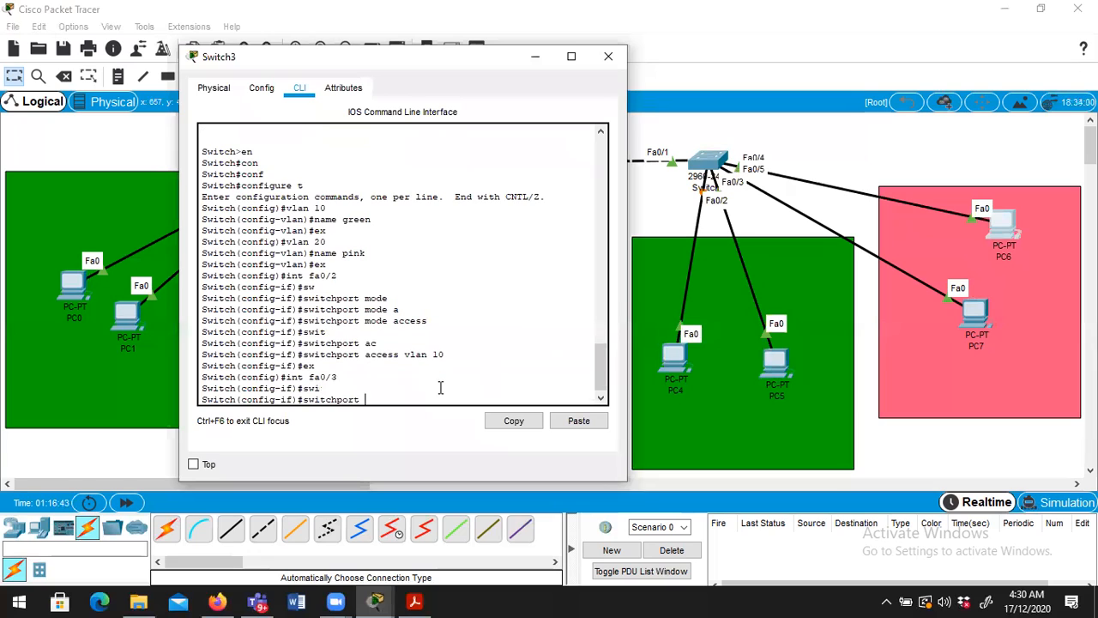
{"action": "type", "text": "mod"}
{"action": "key", "text": "Tab"}
{"action": "type", "text": "ac"}
{"action": "key", "text": "Tab"}
{"action": "key", "text": "Return"}
Step: Assign interface fa0/3 to VLAN 10 with switchport access vlan 10 and exit the interface configuration
{"action": "type", "text": "sw"}
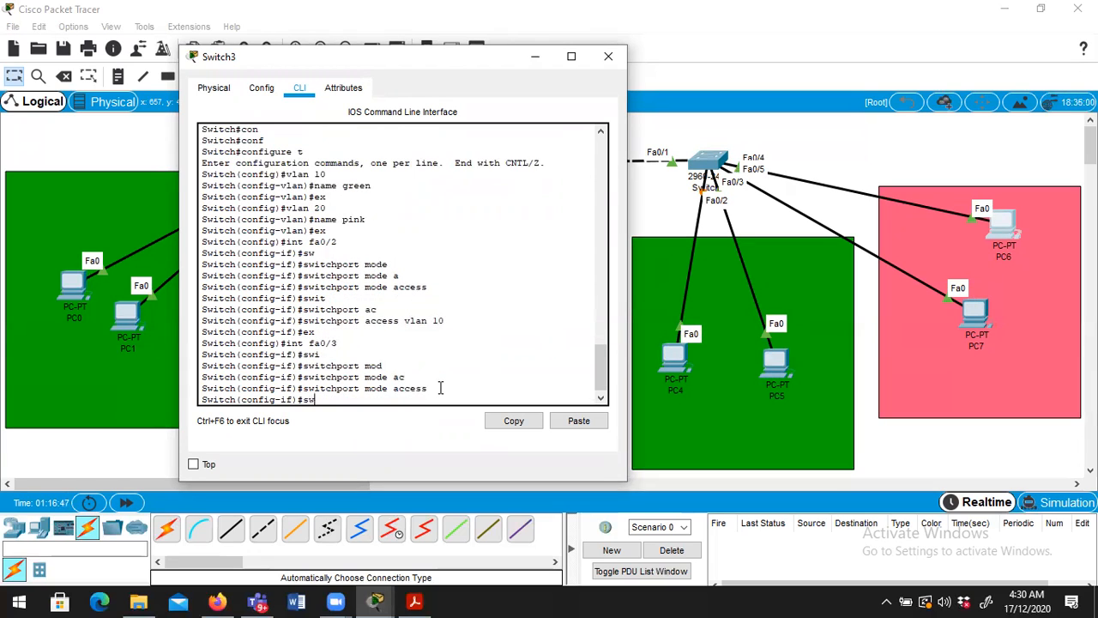
{"action": "key", "text": "Tab"}
{"action": "type", "text": "ac"}
{"action": "key", "text": "Tab"}
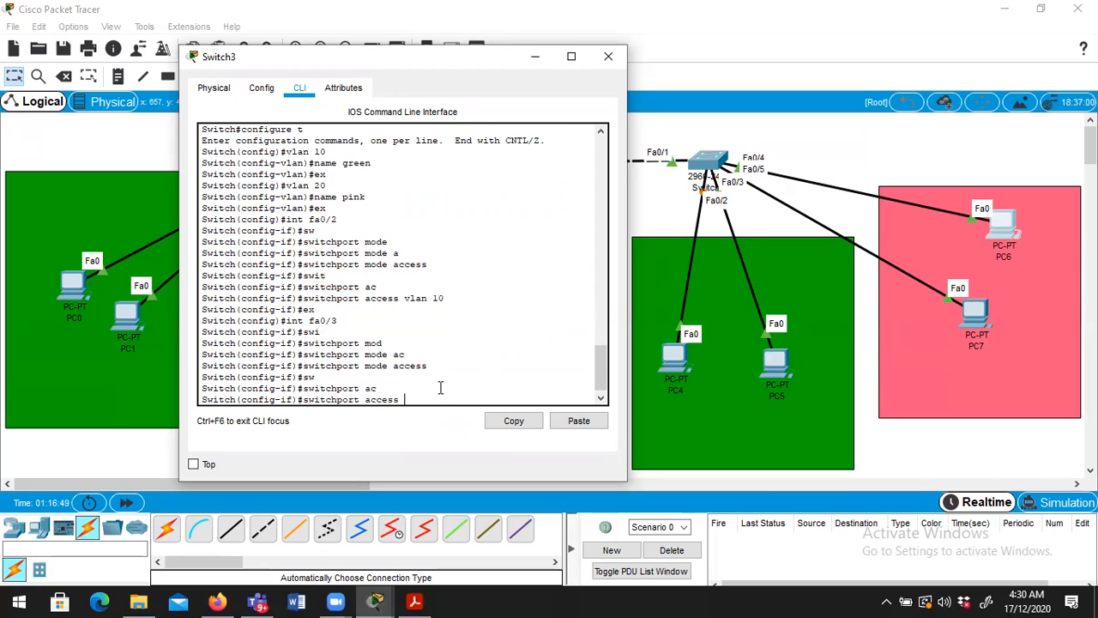
{"action": "type", "text": "vlan 10"}
{"action": "key", "text": "Return"}
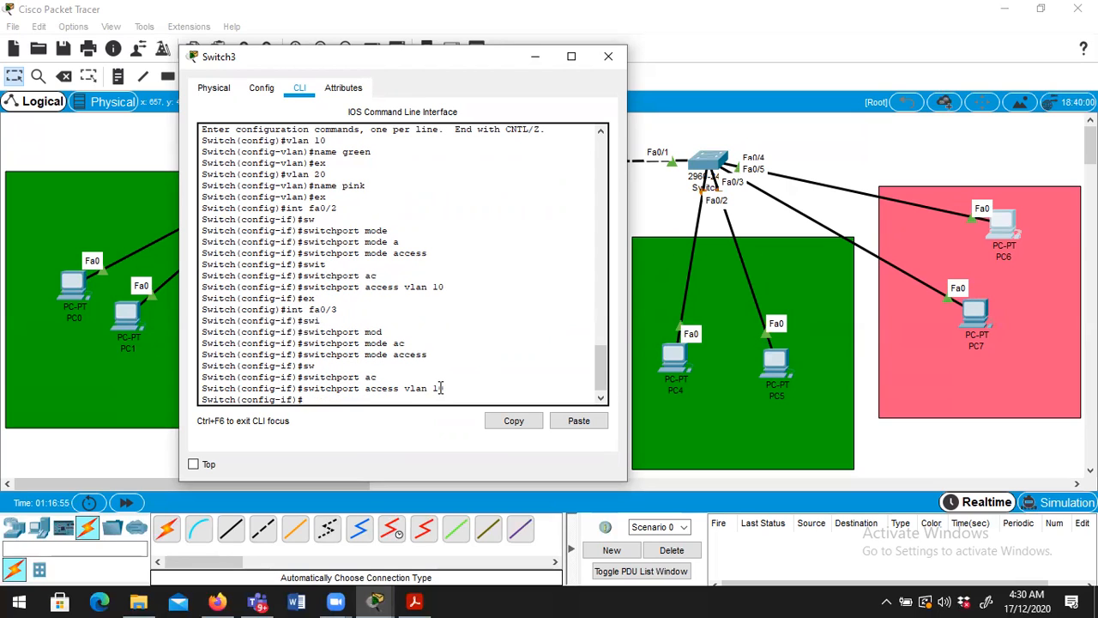
{"action": "type", "text": "ex"}
{"action": "key", "text": "Return"}
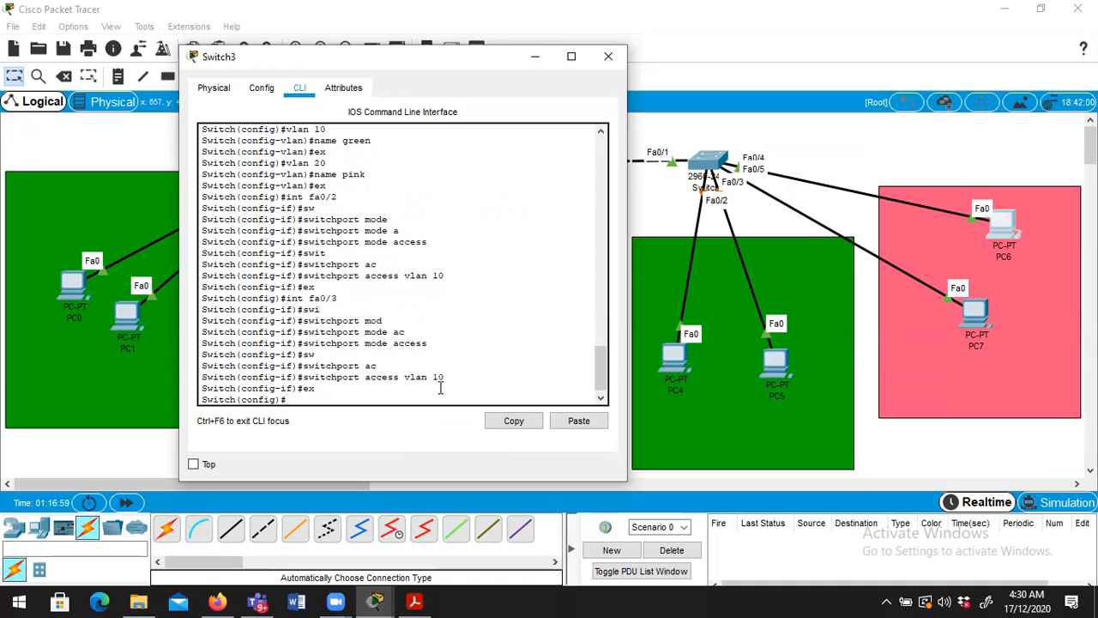
Step: Enter configuration of interface fa0/4 and set it to access mode with switchport mode access
{"action": "type", "text": "int fa0/4"}
{"action": "key", "text": "Return"}
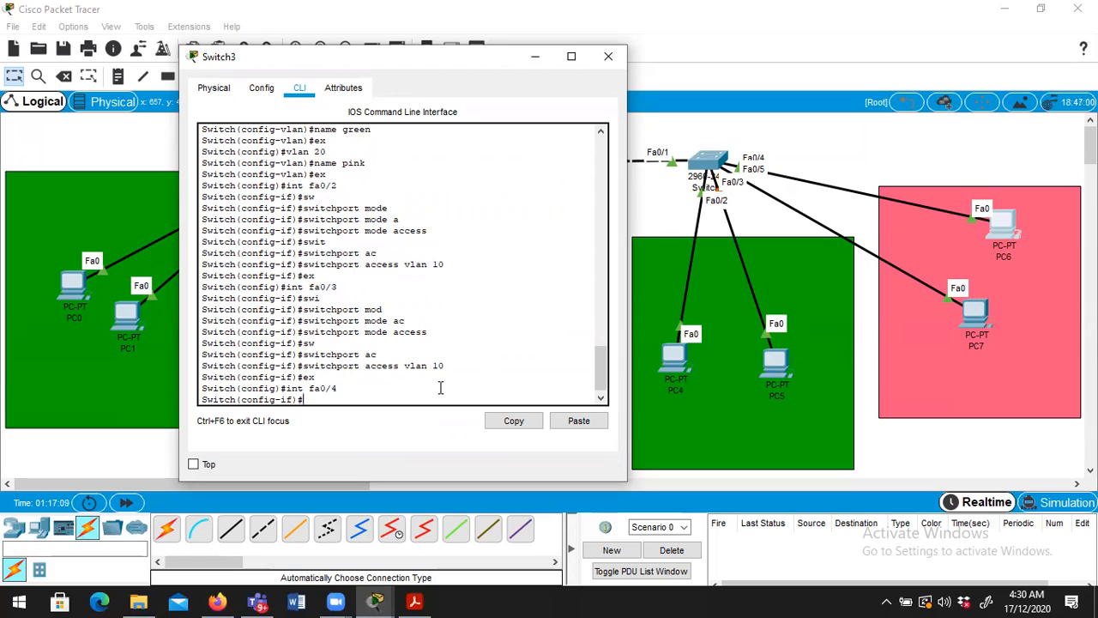
{"action": "type", "text": "sw"}
{"action": "key", "text": "Tab"}
{"action": "type", "text": "mo"}
{"action": "key", "text": "Tab"}
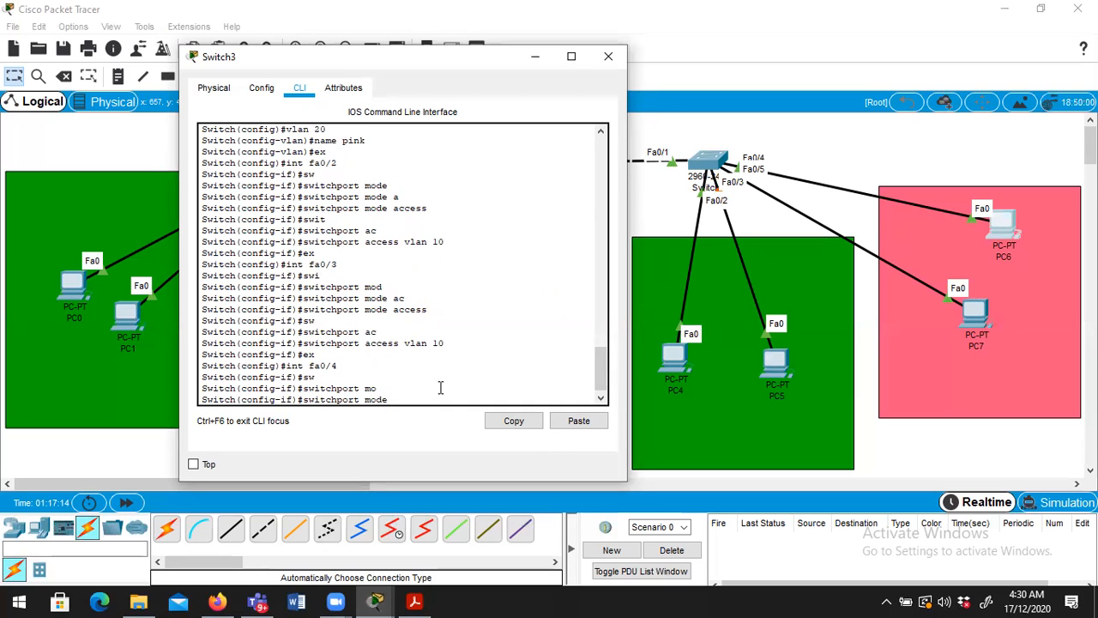
{"action": "type", "text": "ac"}
{"action": "key", "text": "Tab"}
{"action": "key", "text": "Return"}
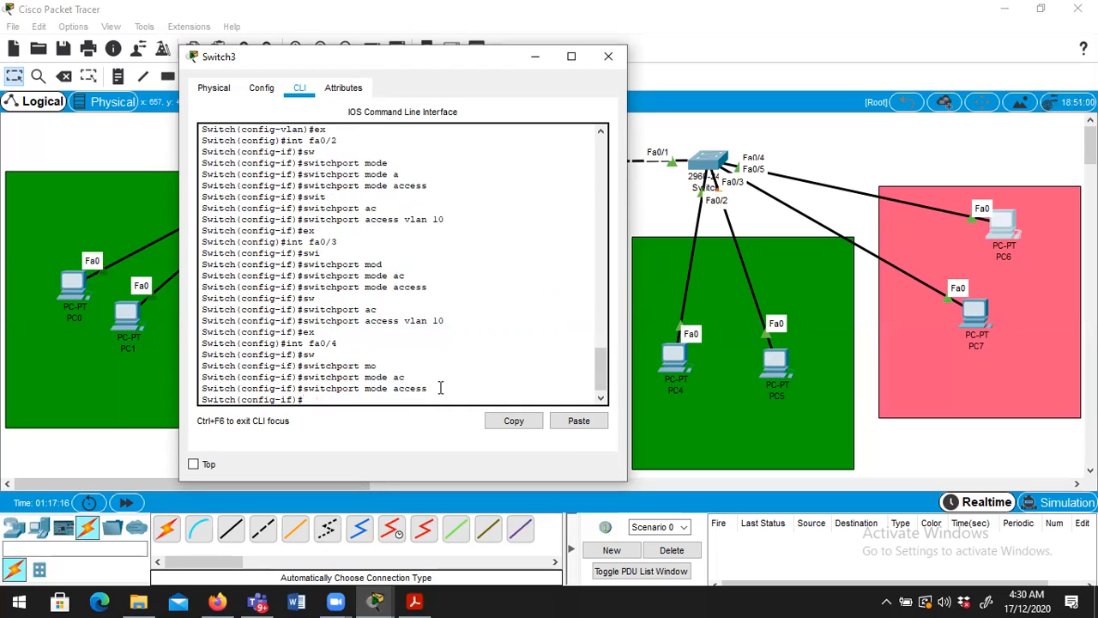
Step: Assign interface fa0/4 to VLAN 20 with switchport access vlan 20
{"action": "type", "text": "sw"}
{"action": "key", "text": "Tab"}
{"action": "type", "text": "a"}
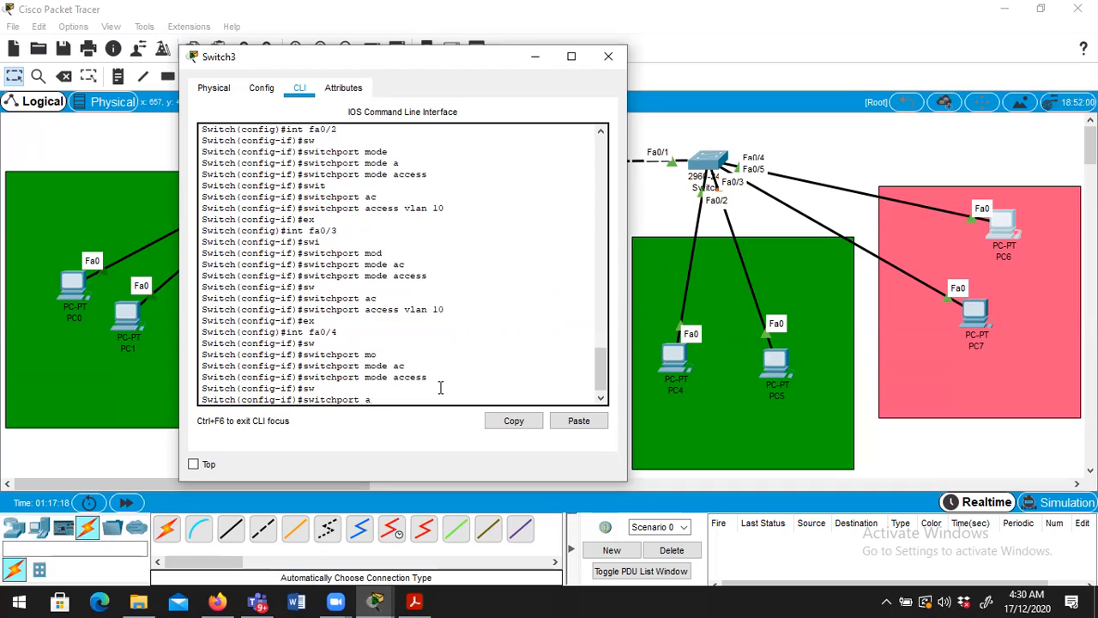
{"action": "key", "text": "Tab"}
{"action": "type", "text": "vlan 20"}
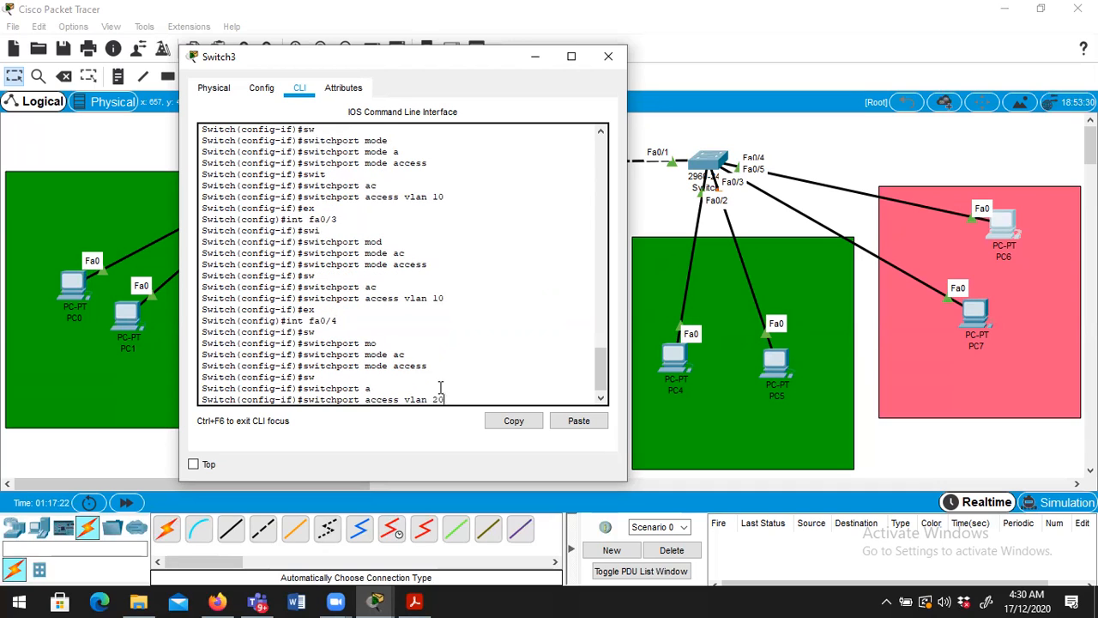
{"action": "key", "text": "Return"}
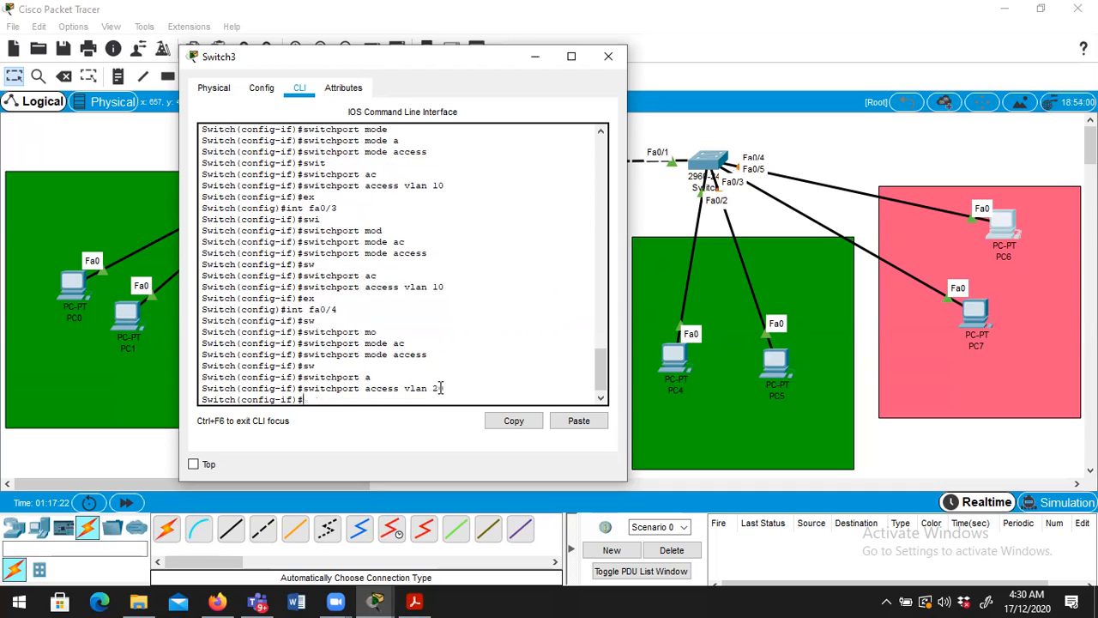
Step: Exit the fa0/4 configuration and enter configuration of interface fa0/5
{"action": "type", "text": "swx"}
{"action": "key", "text": "Return"}
{"action": "type", "text": "int fa0/4"}
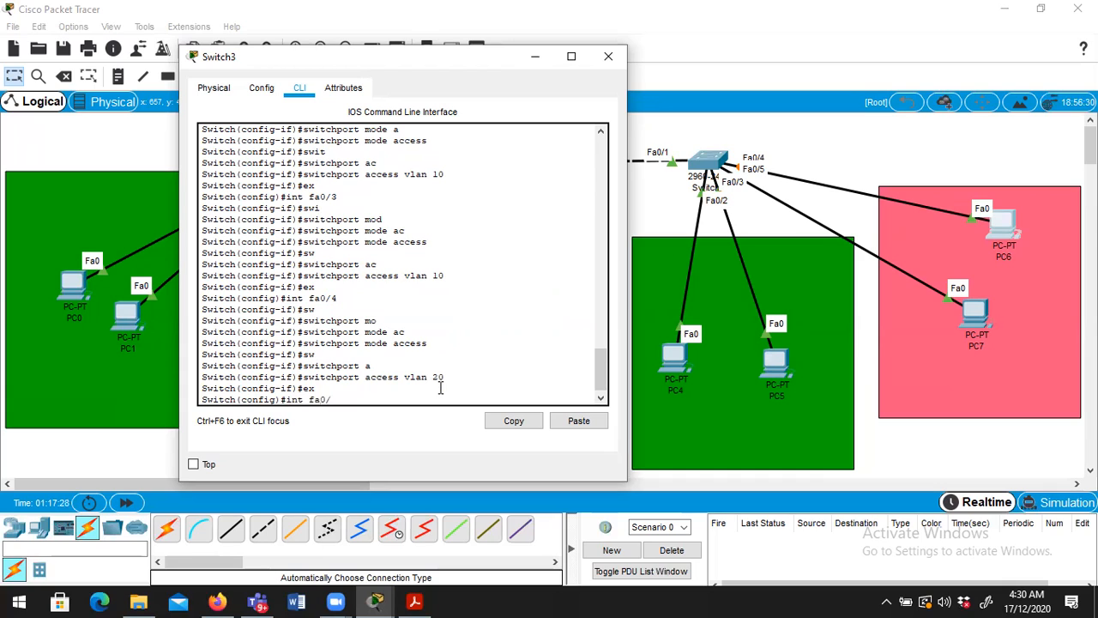
{"action": "key", "text": "Return"}
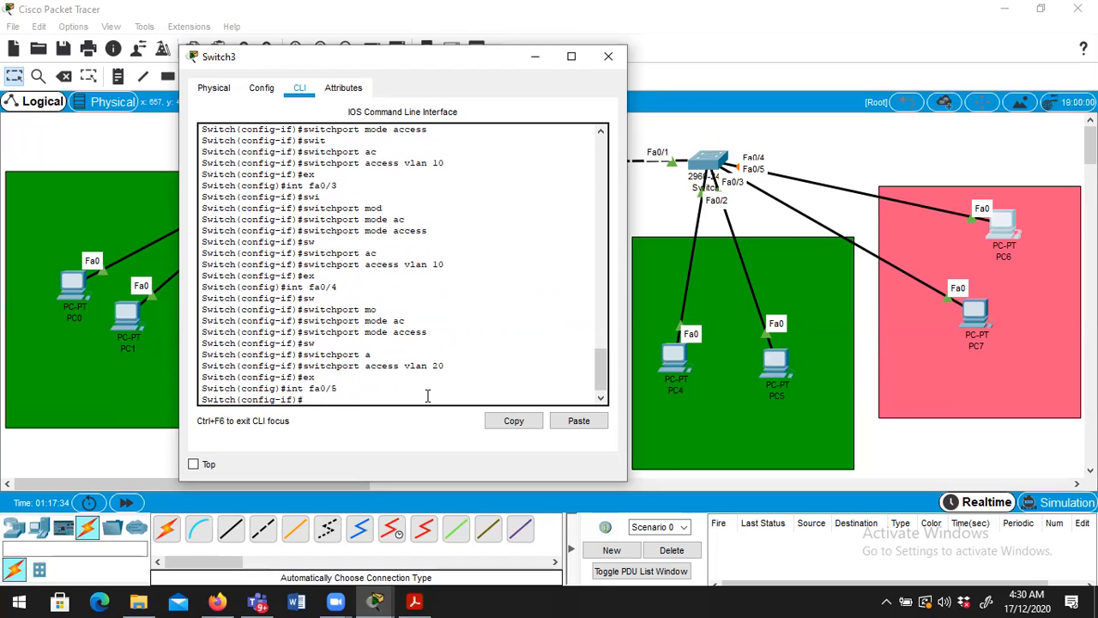
{"action": "type", "text": "int fa0/4-fa0/16"}
{"action": "key", "text": "BackSpace"}
{"action": "key", "text": "BackSpace"}
{"action": "type", "text": "fa"}
{"action": "key", "text": "Right"}
{"action": "key", "text": "Right"}
{"action": "key", "text": "Right"}
{"action": "key", "text": "BackSpace"}
{"action": "key", "text": "BackSpace"}
{"action": "key", "text": "BackSpace"}
{"action": "key", "text": "BackSpace"}
{"action": "key", "text": "BackSpace"}
{"action": "key", "text": "BackSpace"}
{"action": "key", "text": "BackSpace"}
{"action": "key", "text": "BackSpace"}
{"action": "type", "text": "5"}
{"action": "key", "text": "Return"}
Step: Set interface fa0/5 to access mode with switchport mode access
{"action": "type", "text": "sw"}
{"action": "key", "text": "Tab"}
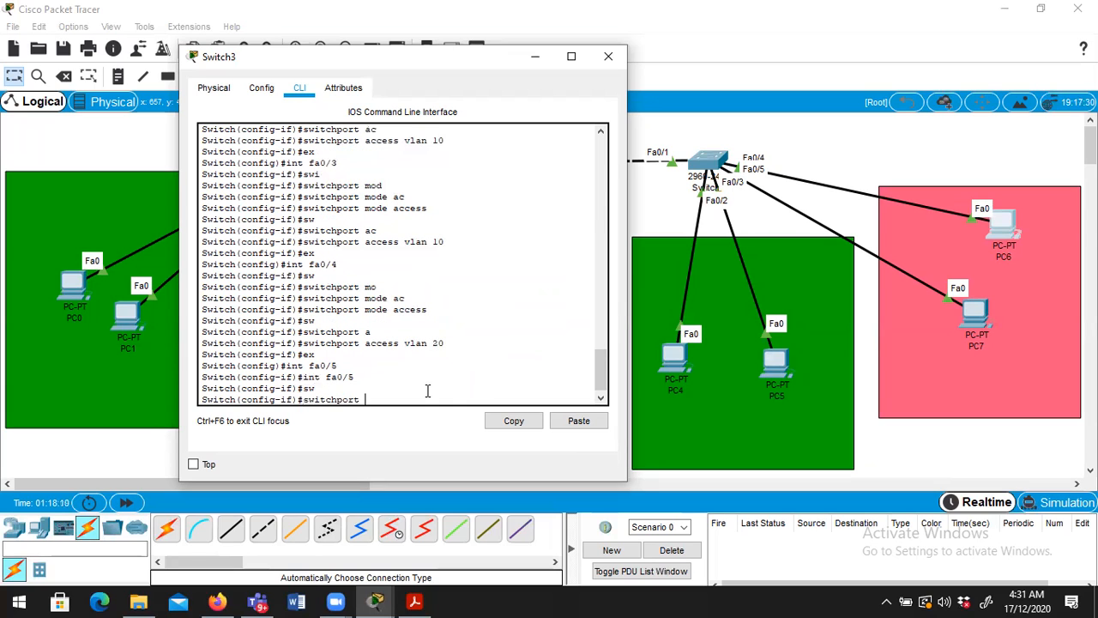
{"action": "type", "text": "mod"}
{"action": "key", "text": "Tab"}
{"action": "type", "text": "ac"}
{"action": "key", "text": "Tab"}
{"action": "key", "text": "Return"}
Step: Assign interface fa0/5 to VLAN 20 with switchport access vlan 20
{"action": "type", "text": "sw"}
{"action": "key", "text": "Tab"}
{"action": "type", "text": "c"}
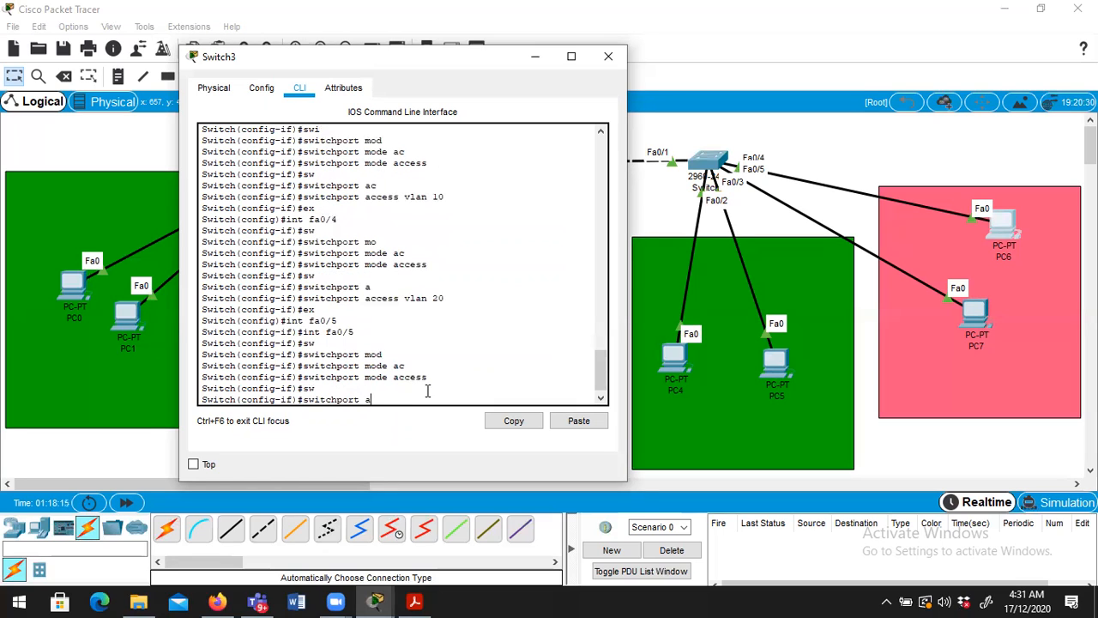
{"action": "key", "text": "Tab"}
{"action": "type", "text": "vlan 20"}
{"action": "key", "text": "Return"}
Step: Show Switch3's VLAN table with do sh vlan, examine the port assignments in an enlarged window, and close the switch window
{"action": "type", "text": "do sh vlan"}
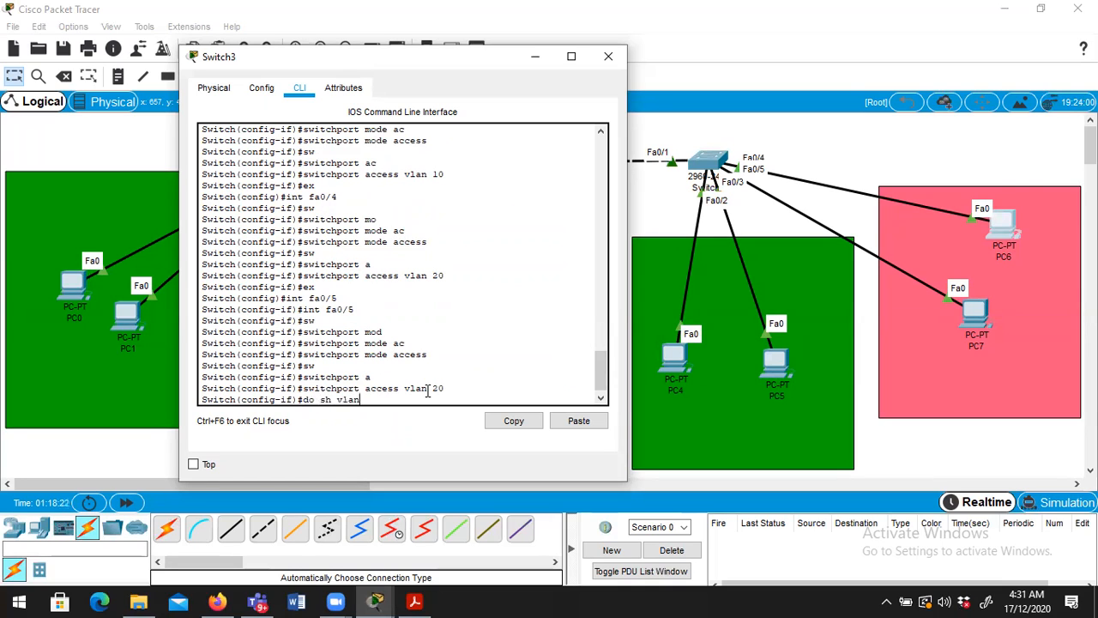
{"action": "key", "text": "Return"}
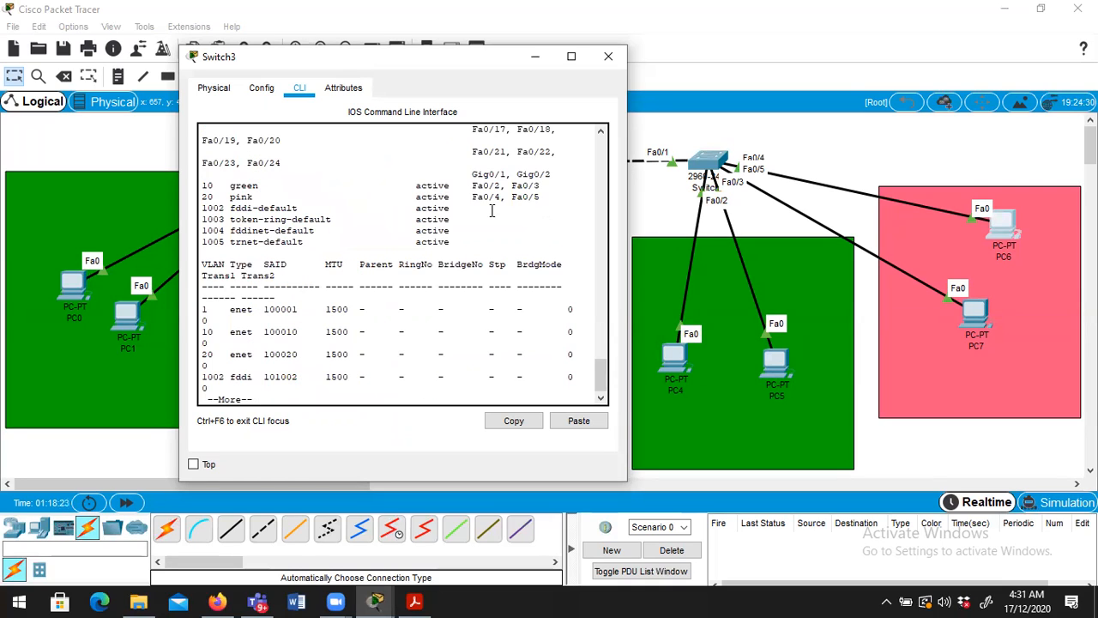
{"action": "left_click", "coordinate": [568, 58]}
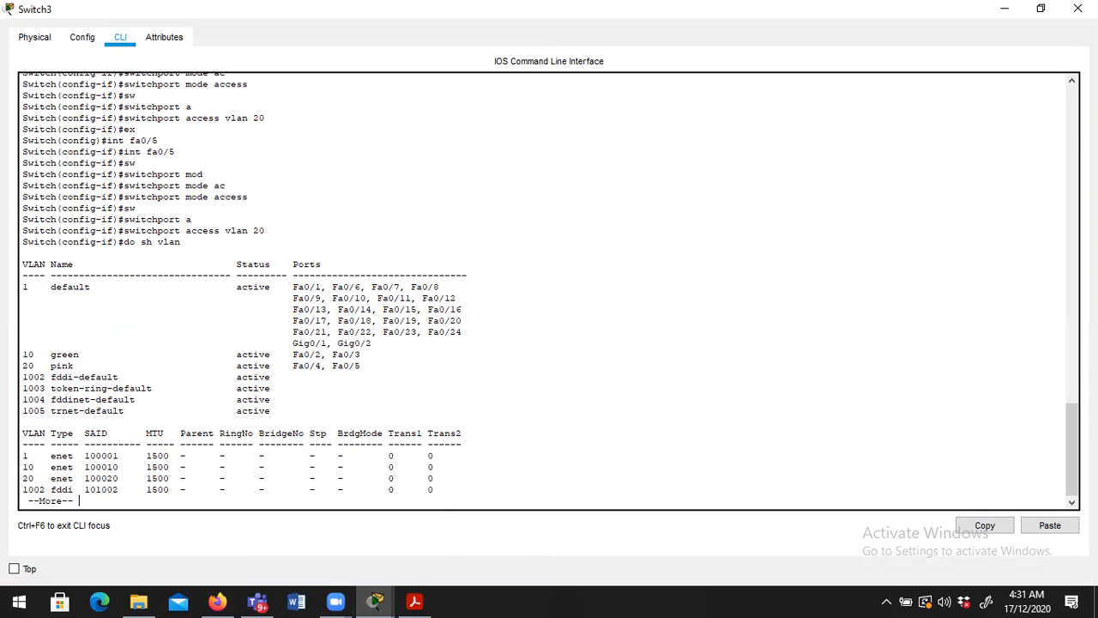
{"action": "left_click", "coordinate": [1038, 13]}
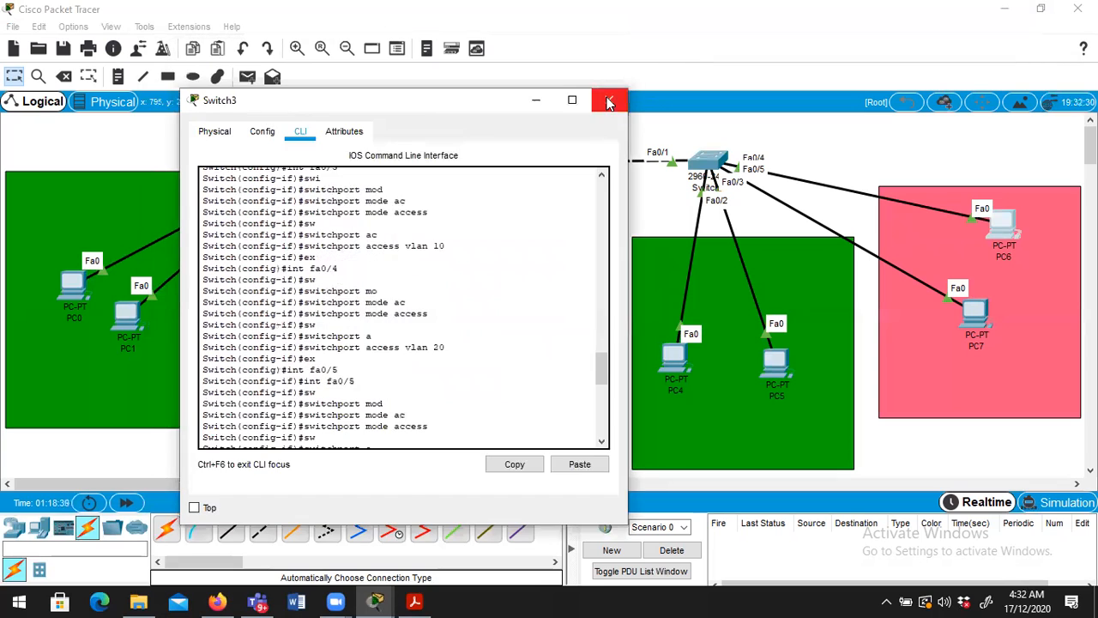
{"action": "left_click", "coordinate": [606, 99]}
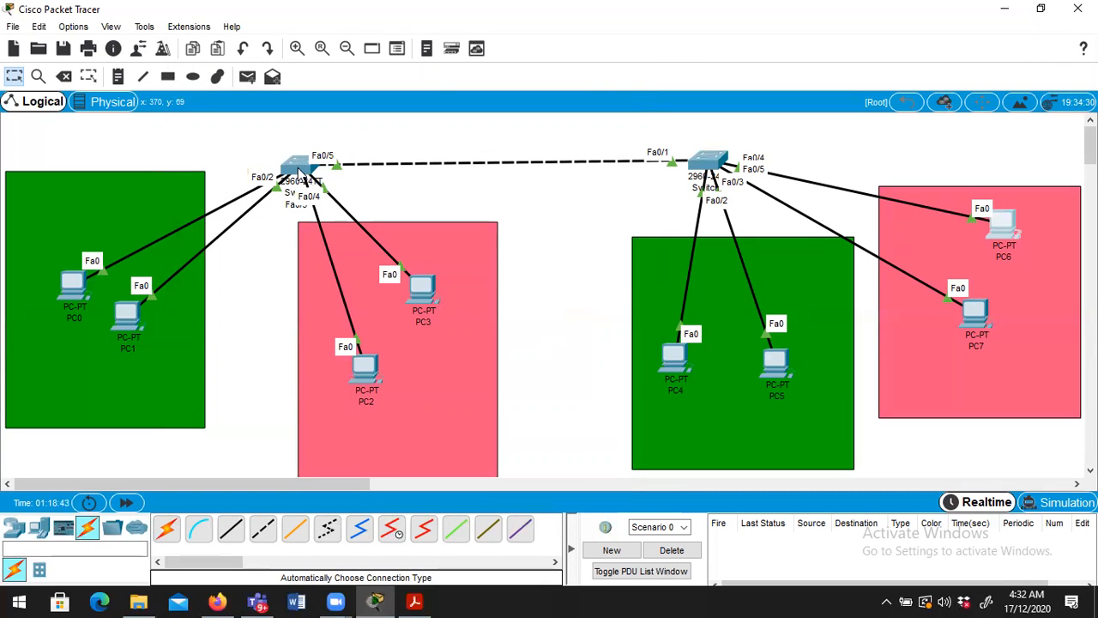
Step: Open Switch0's command line and enter global configuration mode, moving its window clear of the switch's port labels
{"action": "left_click", "coordinate": [301, 167]}
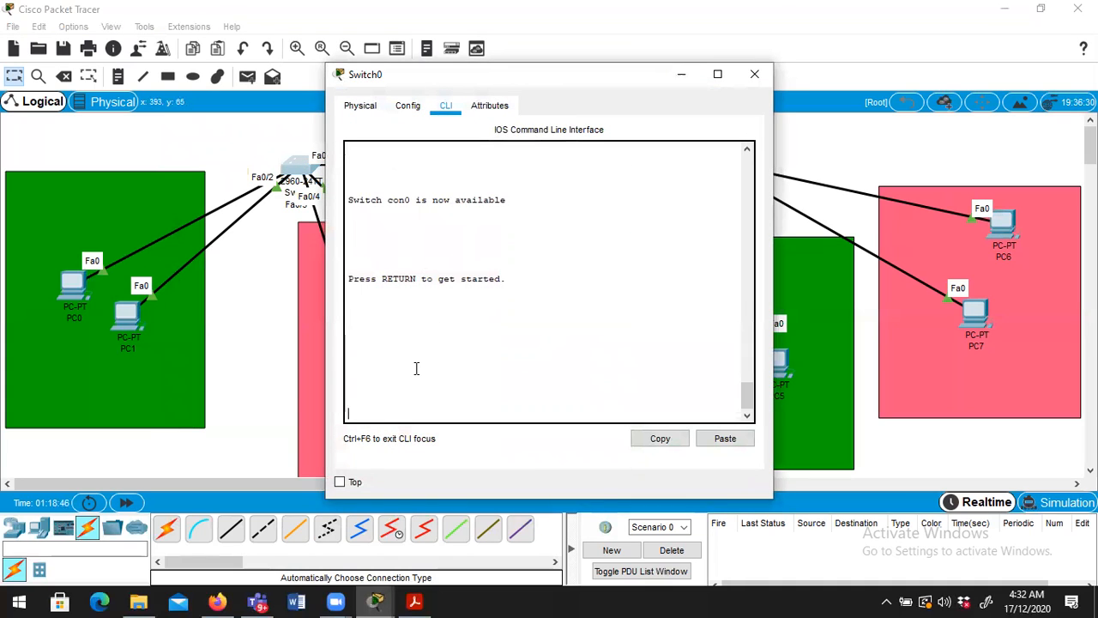
{"action": "key", "text": "Return"}
{"action": "left_click_drag", "start_coordinate": [454, 86], "coordinate": [632, 110]}
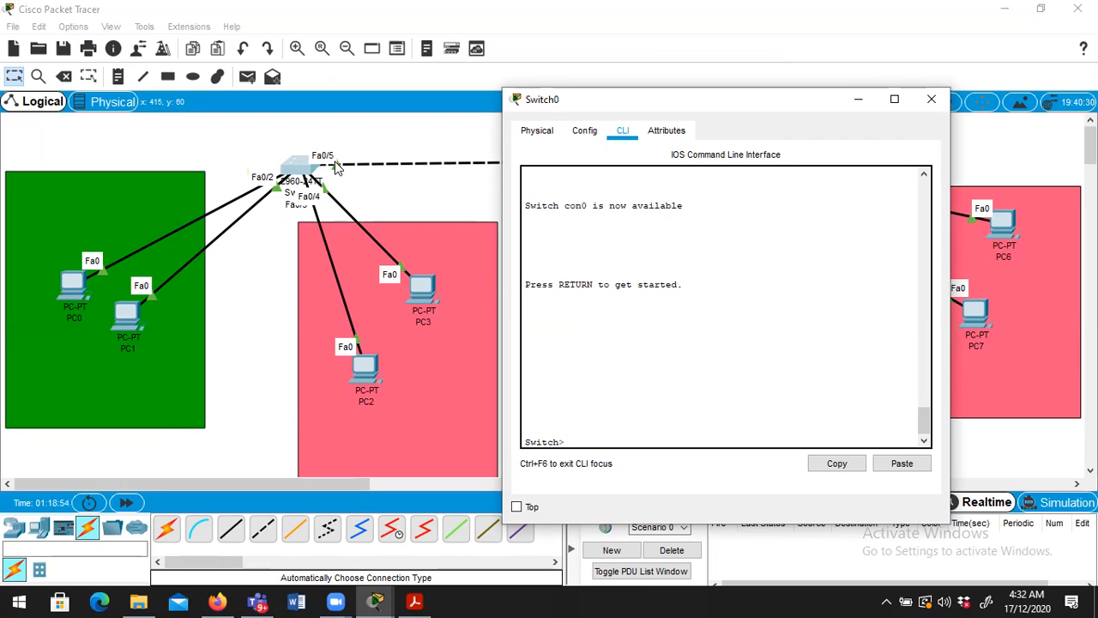
{"action": "type", "text": "en"}
{"action": "key", "text": "Return"}
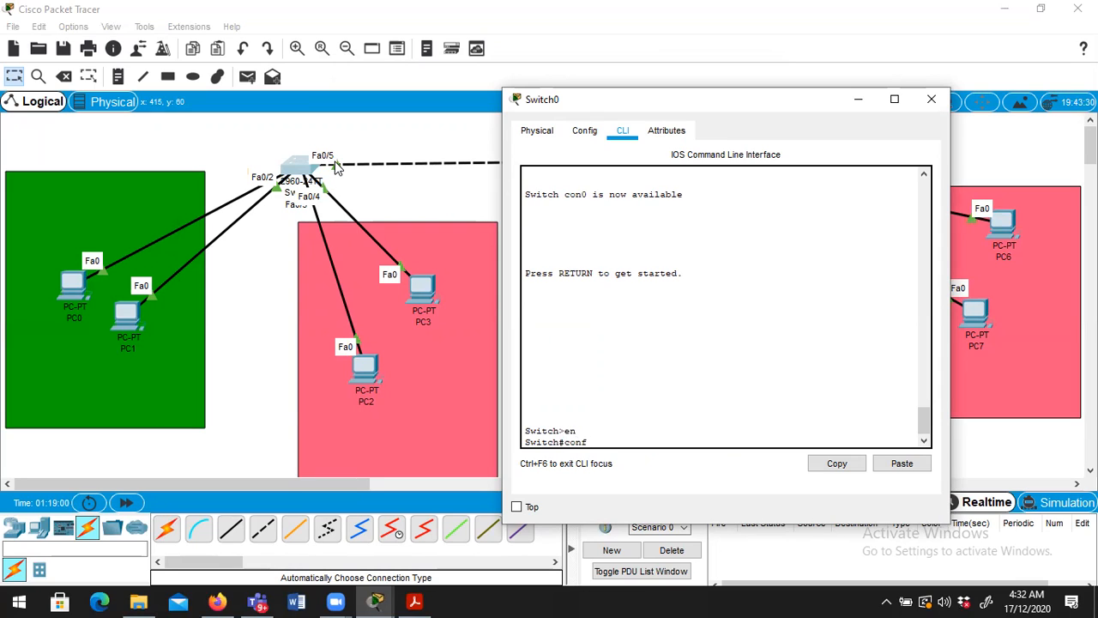
{"action": "key", "text": "Tab"}
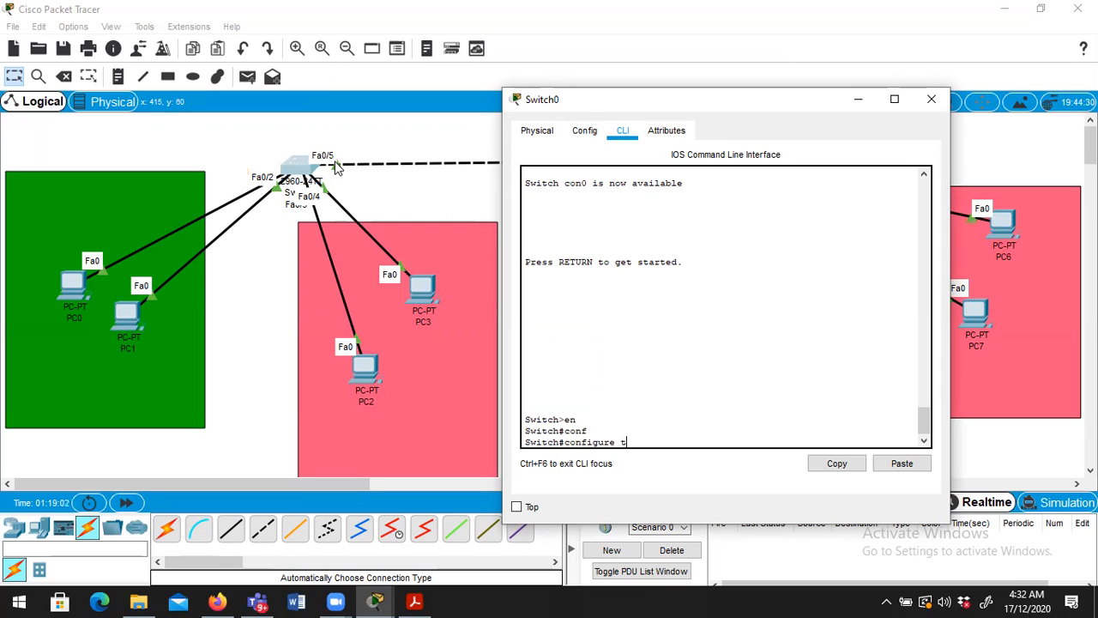
{"action": "type", "text": "t"}
{"action": "key", "text": "Return"}
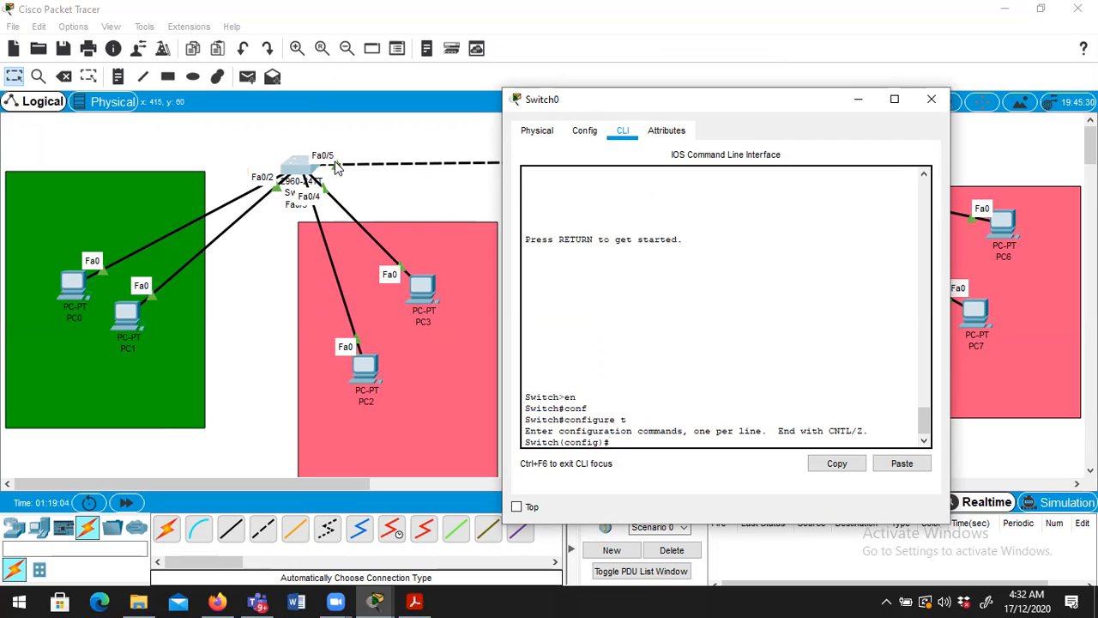
Step: Set Switch0's interface fa0/5 to trunk mode with switchport mode trunk and close the switch window
{"action": "type", "text": "int fa0/5"}
{"action": "key", "text": "Return"}
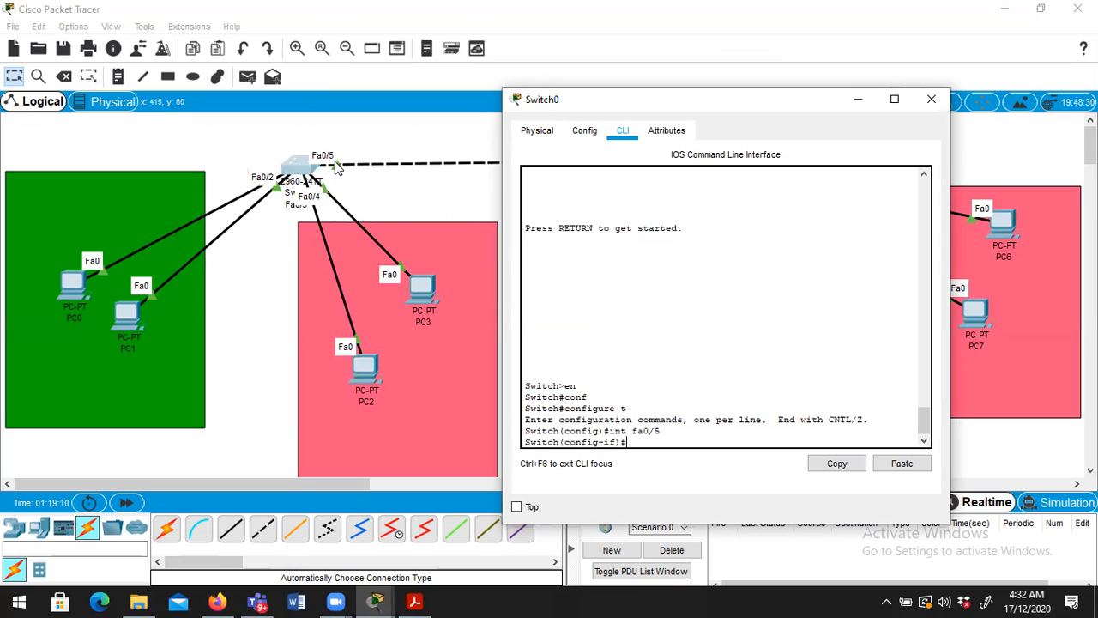
{"action": "type", "text": "sw"}
{"action": "key", "text": "Tab"}
{"action": "type", "text": "mod"}
{"action": "key", "text": "Tab"}
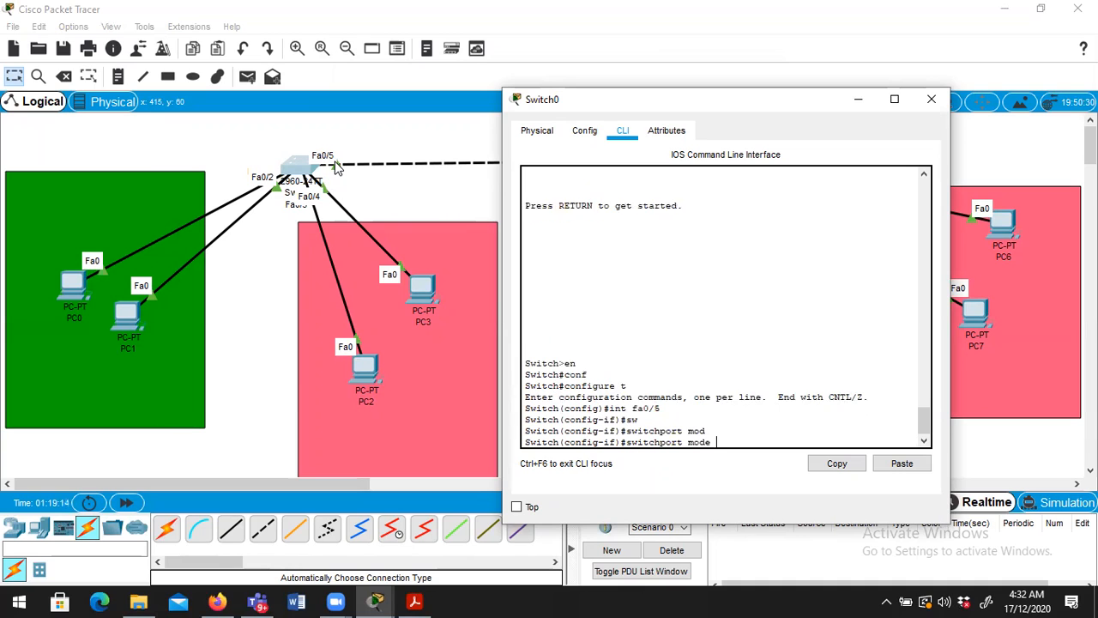
{"action": "type", "text": "t"}
{"action": "key", "text": "Tab"}
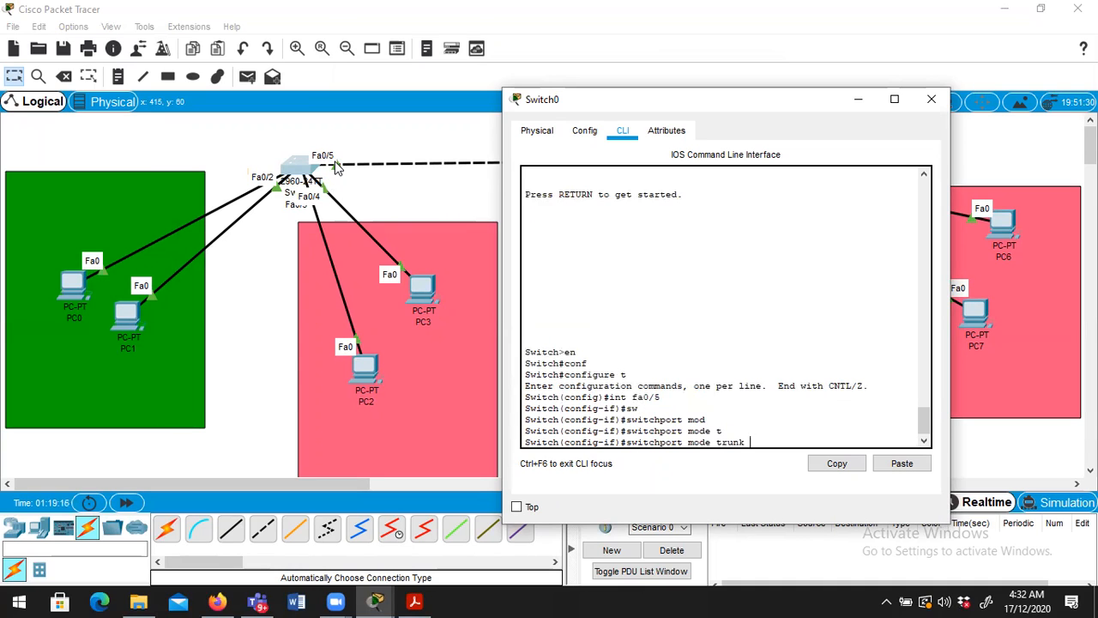
{"action": "key", "text": "Return"}
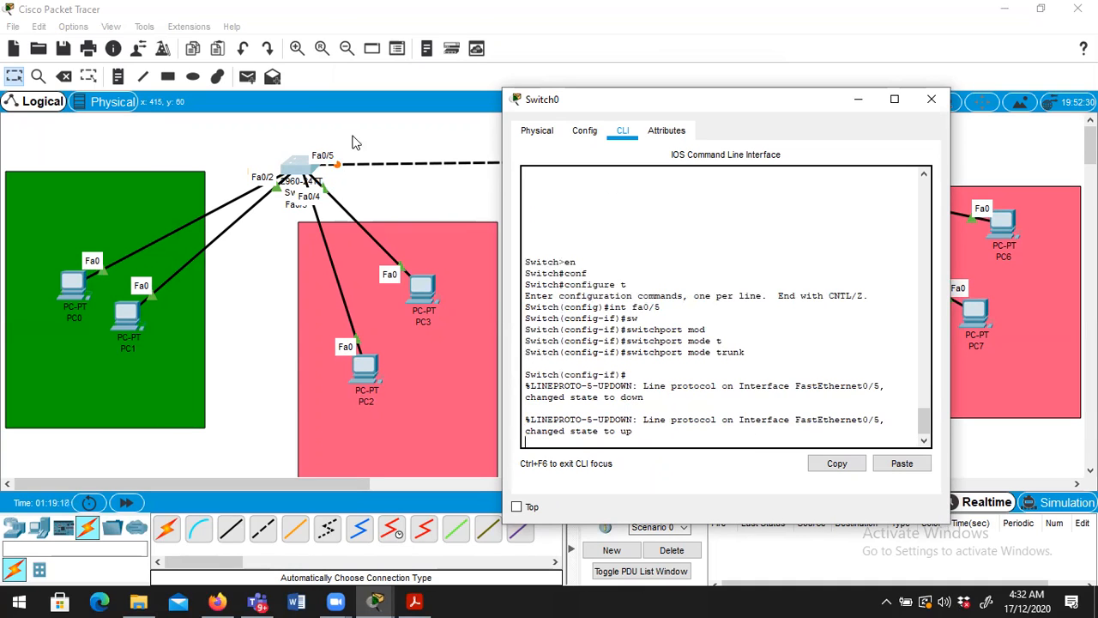
{"action": "left_click", "coordinate": [932, 99]}
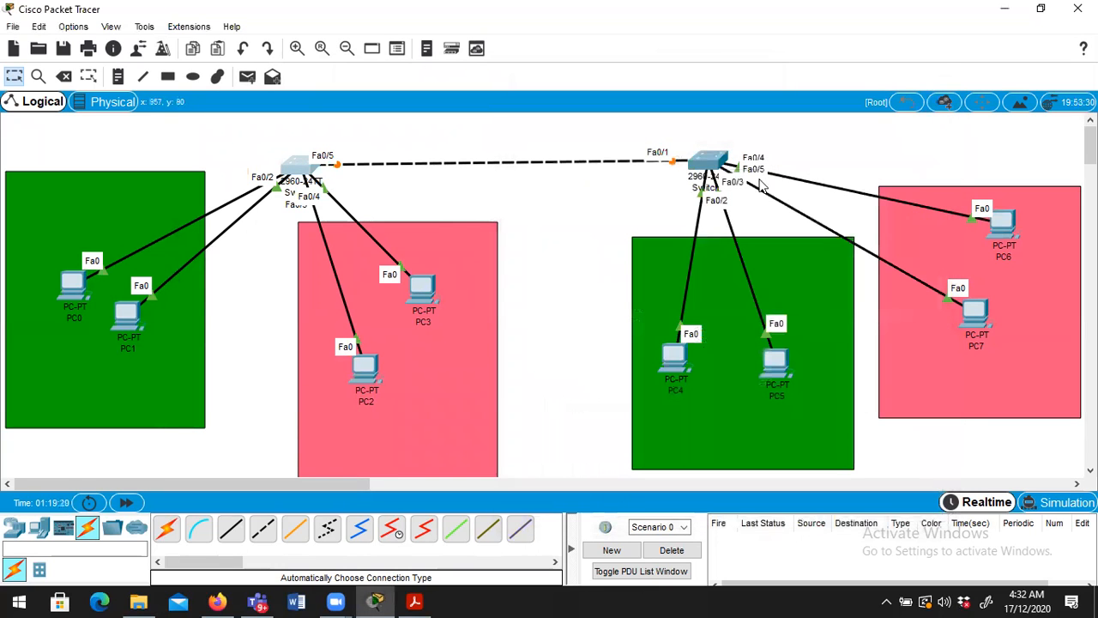
Step: Open Switch3's command line, dismiss the remaining VLAN listing, and exit to global configuration mode
{"action": "left_click", "coordinate": [707, 162]}
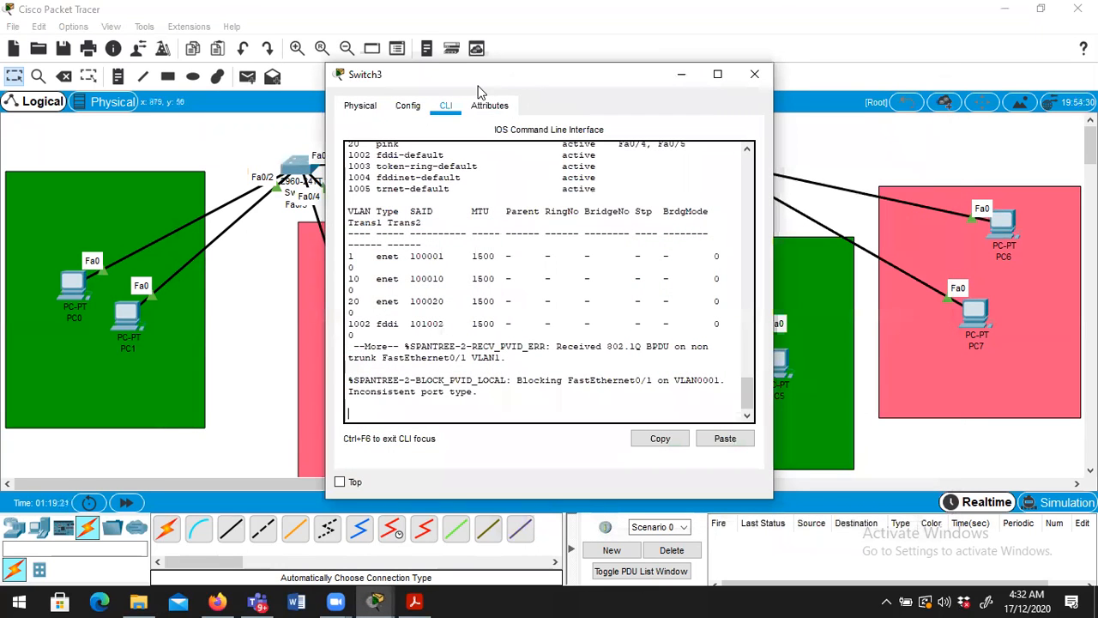
{"action": "left_click_drag", "start_coordinate": [533, 86], "coordinate": [781, 175]}
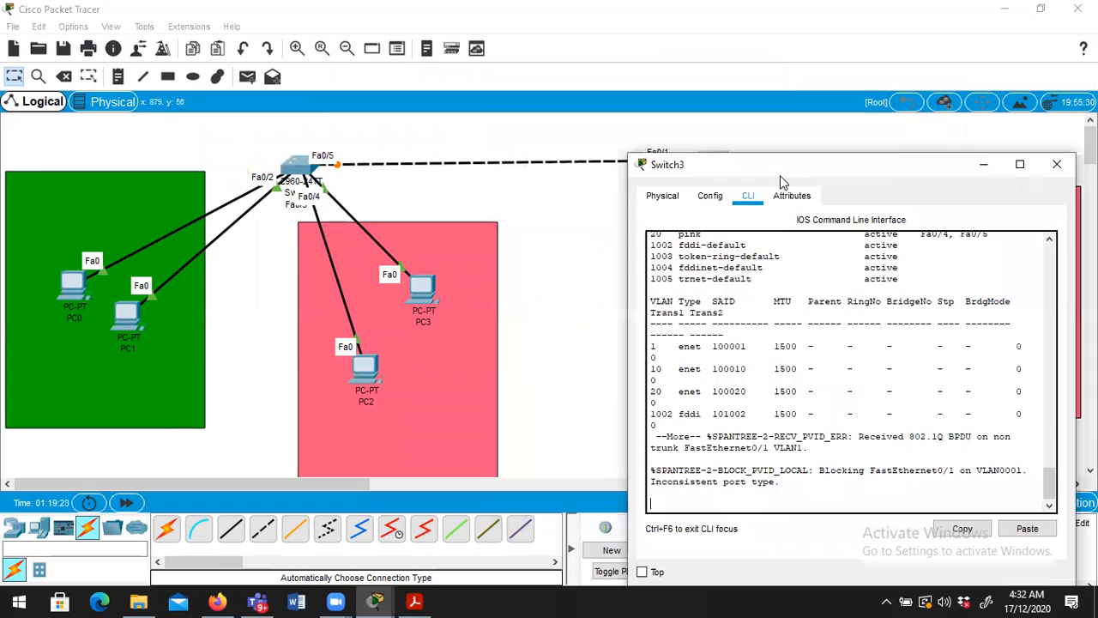
{"action": "key", "text": "space"}
{"action": "type", "text": "ex"}
{"action": "key", "text": "Return"}
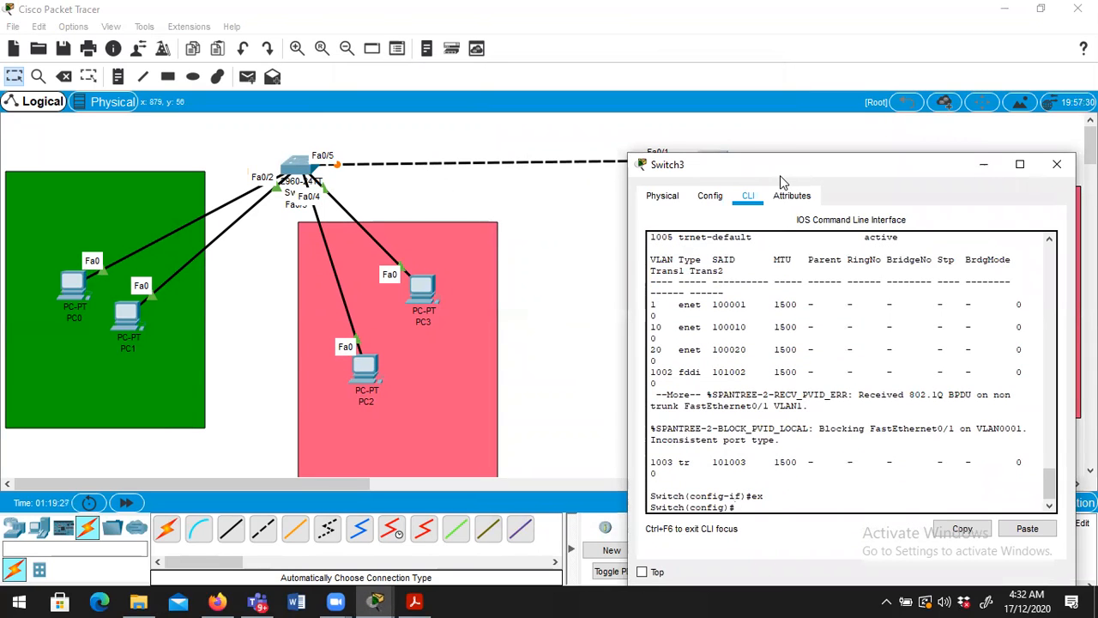
Step: Enter interface fa0/1 configuration on Switch3, moving its window clear of the switch's port labels
{"action": "type", "text": "int"}
{"action": "double_click", "coordinate": [781, 171]}
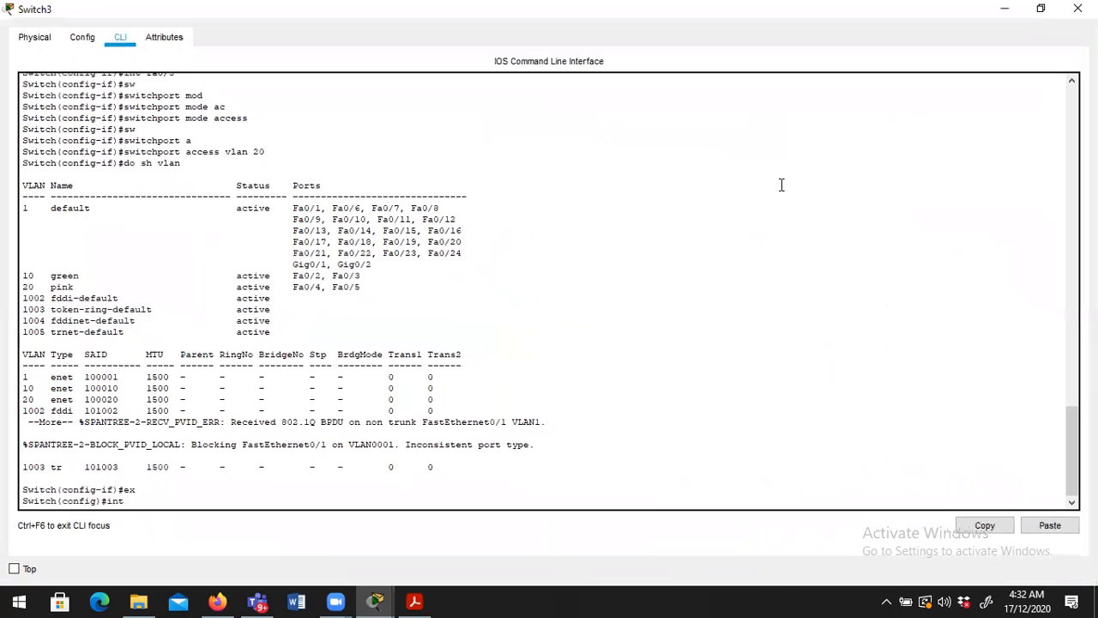
{"action": "left_click", "coordinate": [1043, 11]}
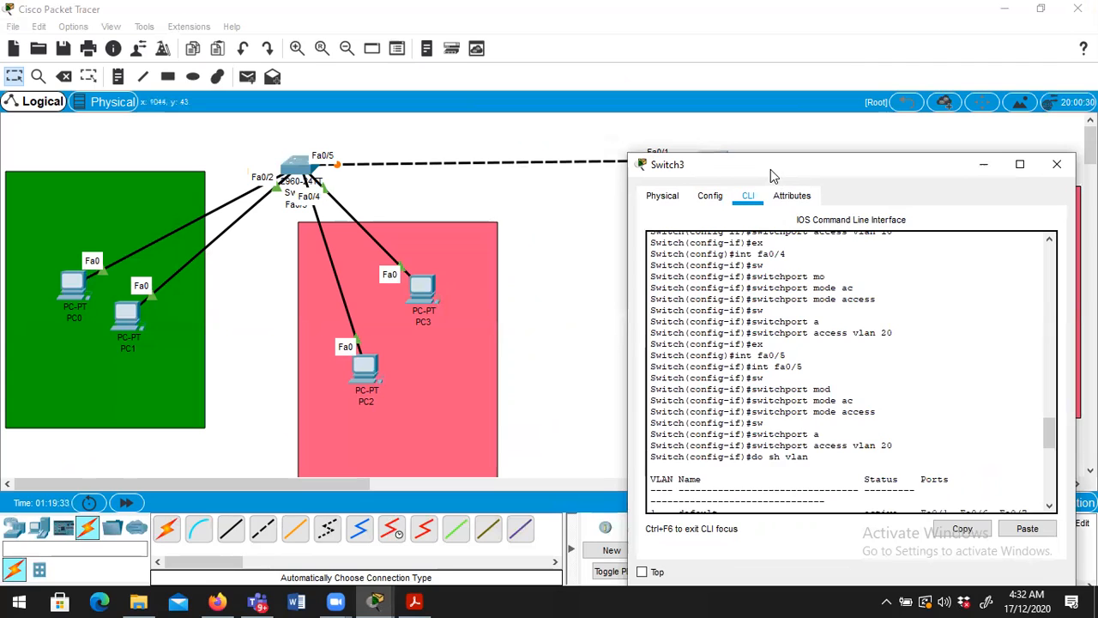
{"action": "left_click_drag", "start_coordinate": [770, 169], "coordinate": [764, 199]}
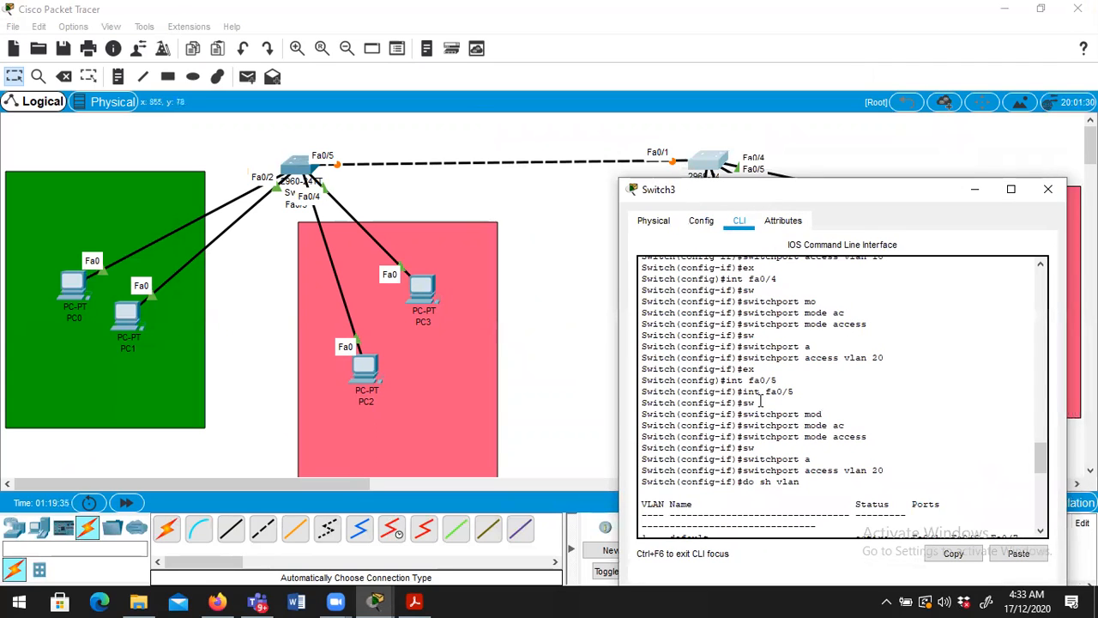
{"action": "left_click", "coordinate": [927, 467]}
{"action": "key", "text": "BackSpace"}
{"action": "key", "text": "BackSpace"}
{"action": "type", "text": "int fa0"}
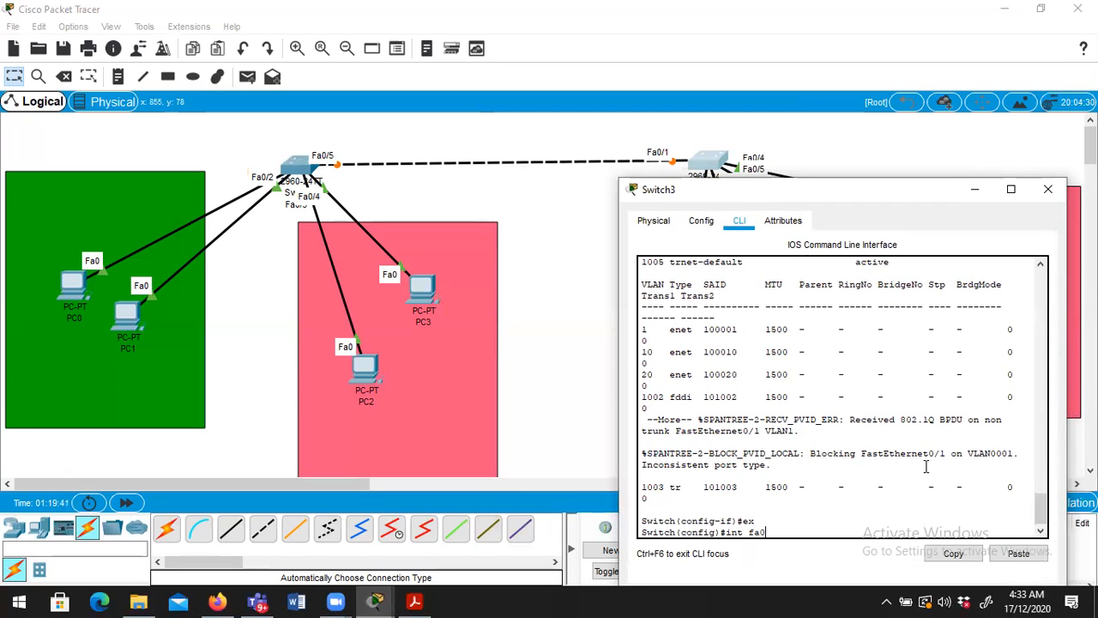
{"action": "type", "text": "/1"}
{"action": "key", "text": "Return"}
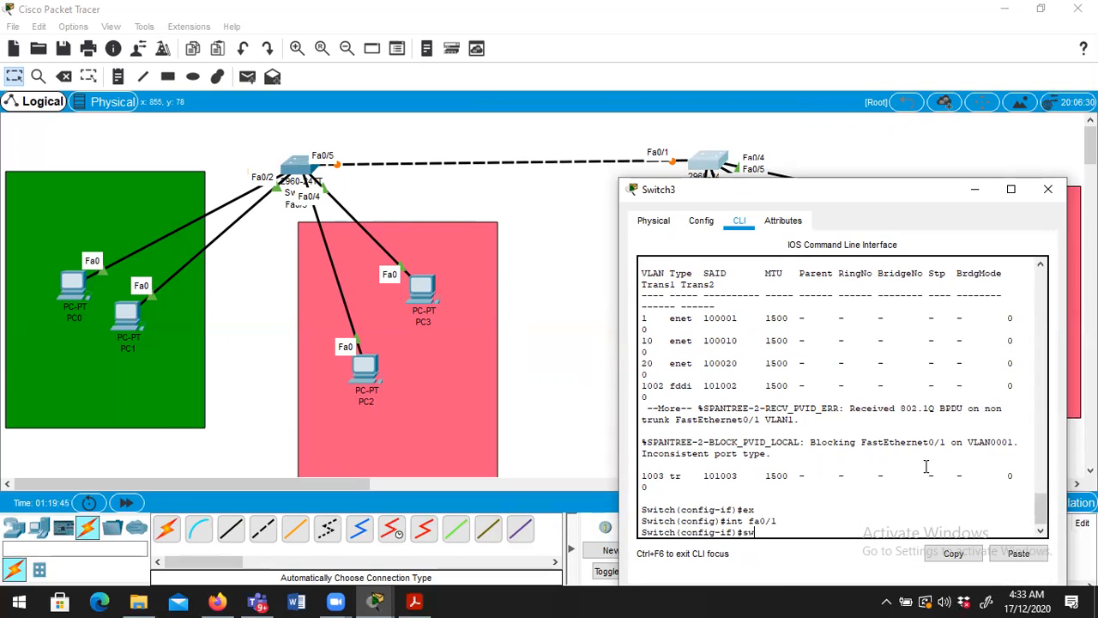
{"action": "type", "text": "switchport"}
{"action": "key", "text": "Tab"}
{"action": "type", "text": "m"}
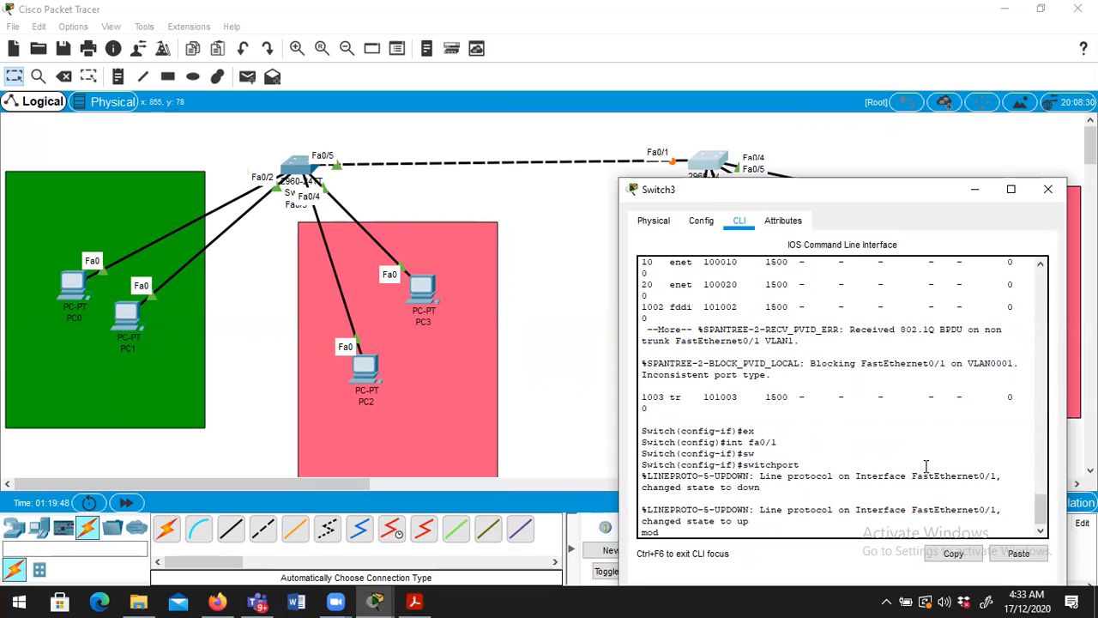
{"action": "key", "text": "Up"}
{"action": "key", "text": "Down"}
{"action": "key", "text": "Up"}
{"action": "key", "text": "Return"}
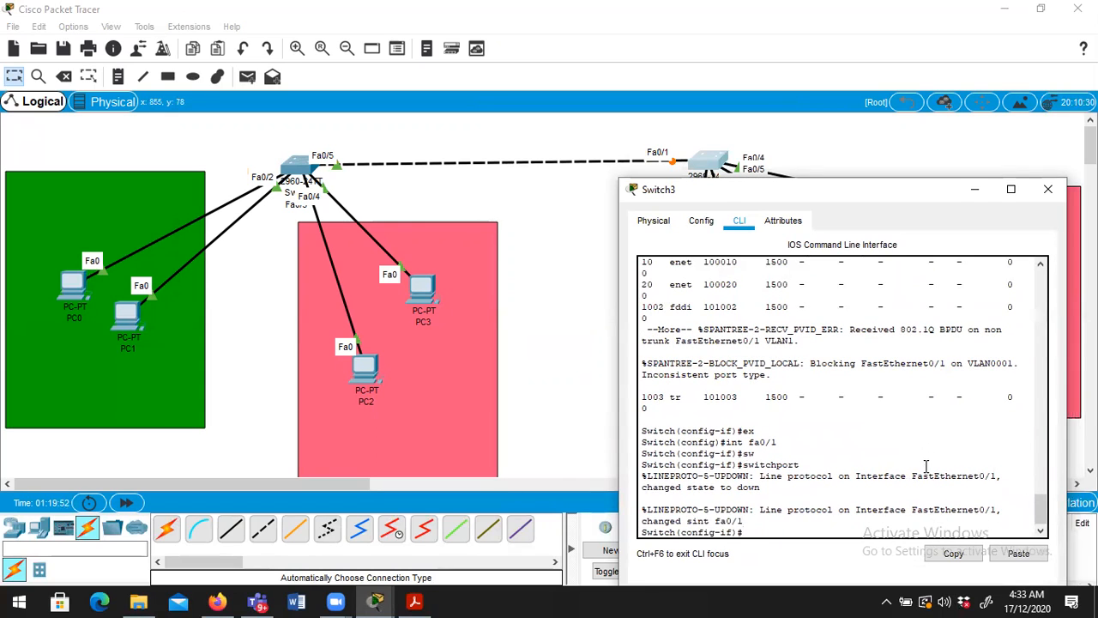
Step: Set Switch3's interface fa0/1 to trunk mode with switchport mode trunk
{"action": "type", "text": "sw"}
{"action": "key", "text": "Tab"}
{"action": "type", "text": "mod"}
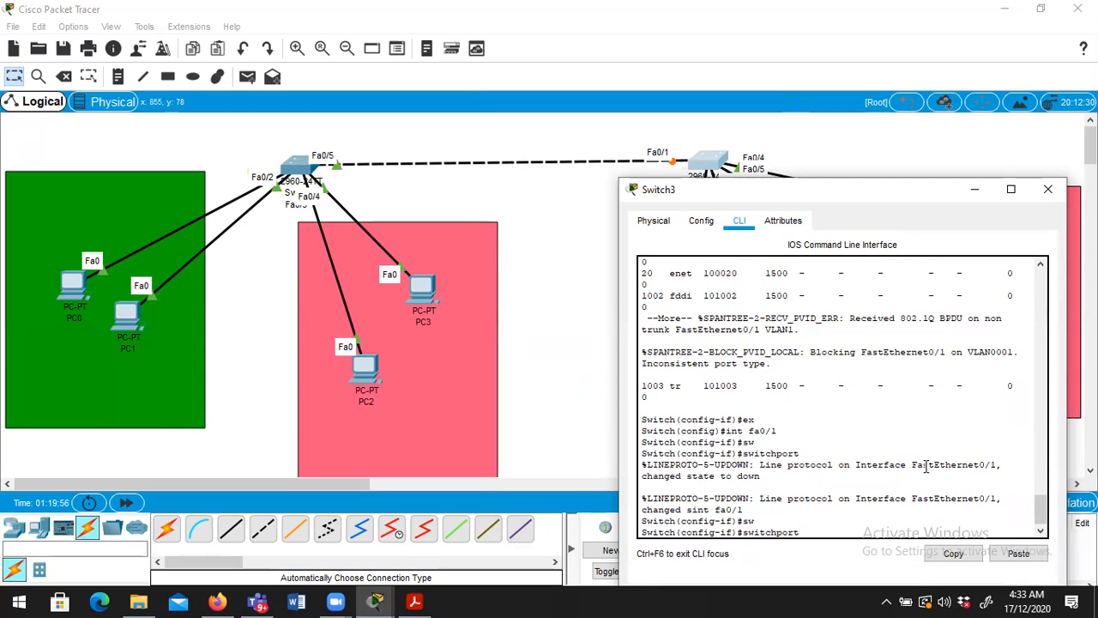
{"action": "key", "text": "Tab"}
{"action": "type", "text": "t"}
{"action": "key", "text": "Tab"}
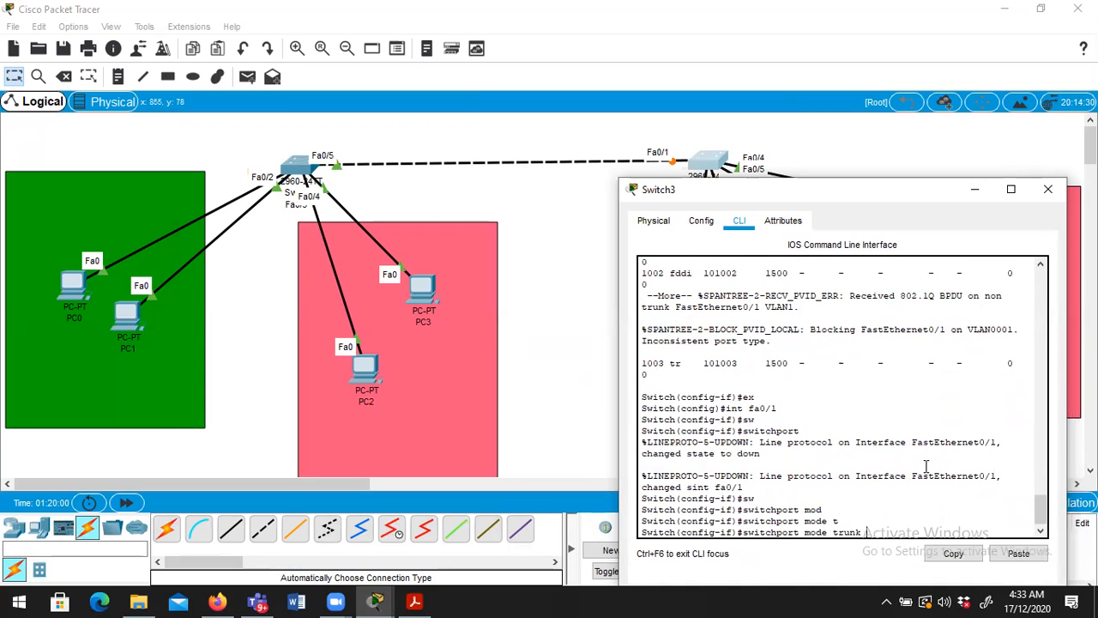
{"action": "key", "text": "Return"}
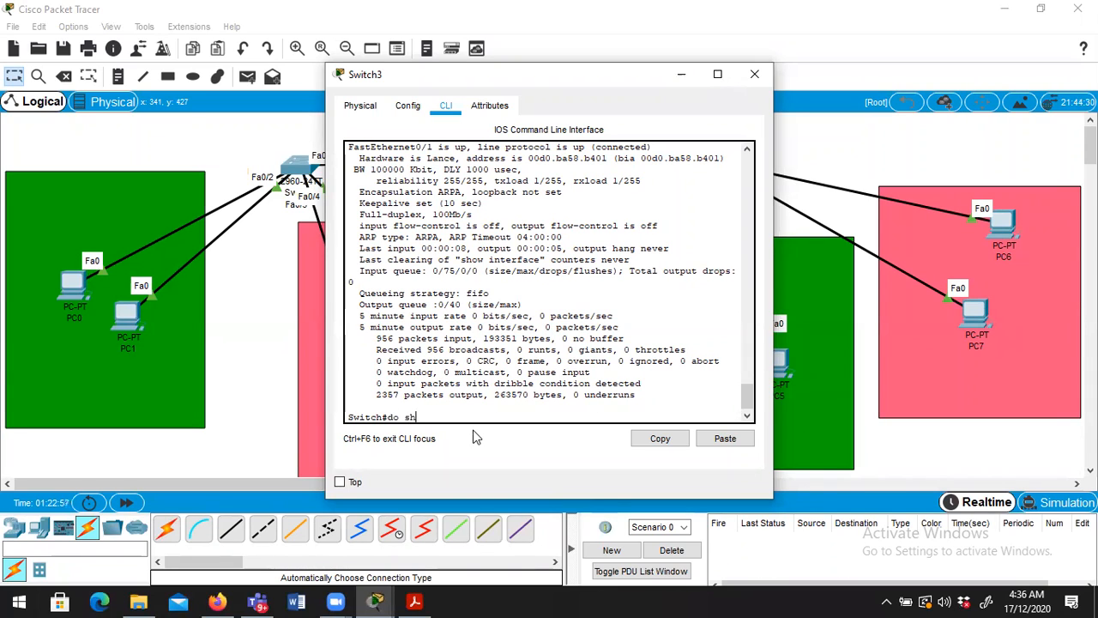
Step: Display Switch3's trunk information from privileged mode with sh interfaces trunk
{"action": "key", "text": "BackSpace"}
{"action": "key", "text": "BackSpace"}
{"action": "key", "text": "BackSpace"}
{"action": "key", "text": "BackSpace"}
{"action": "key", "text": "BackSpace"}
{"action": "type", "text": "sh in"}
{"action": "key", "text": "Tab"}
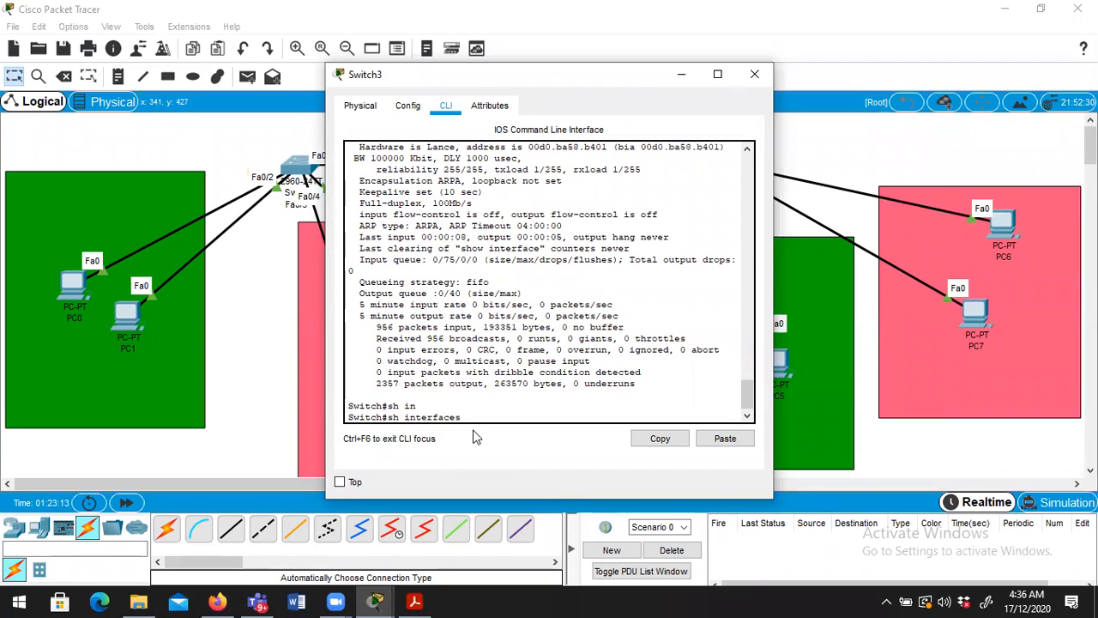
{"action": "type", "text": "t"}
{"action": "key", "text": "Tab"}
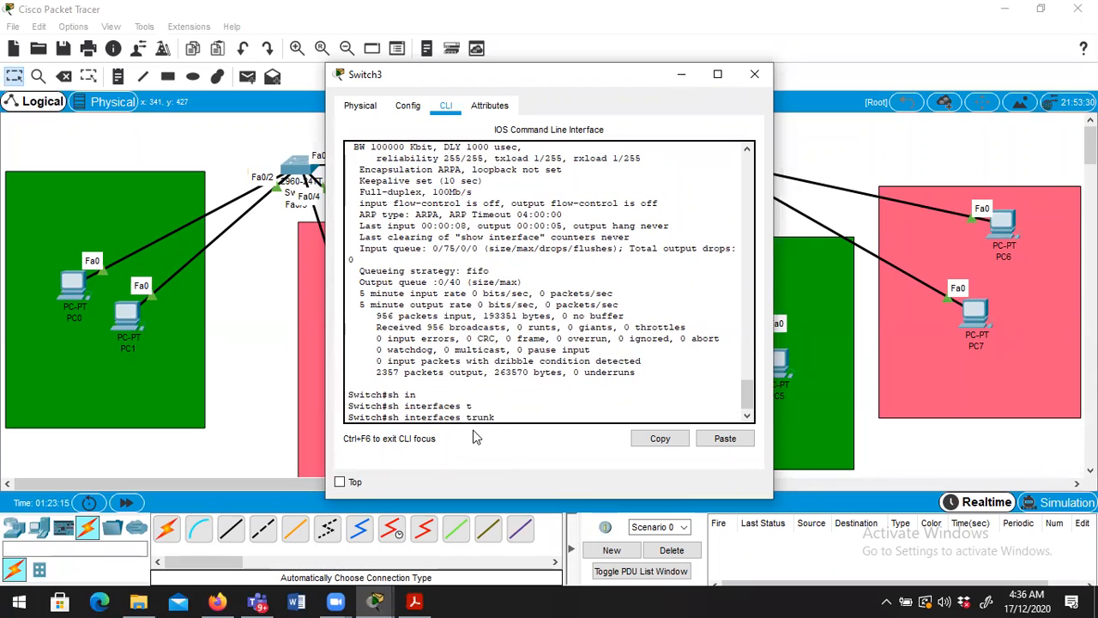
{"action": "key", "text": "Return"}
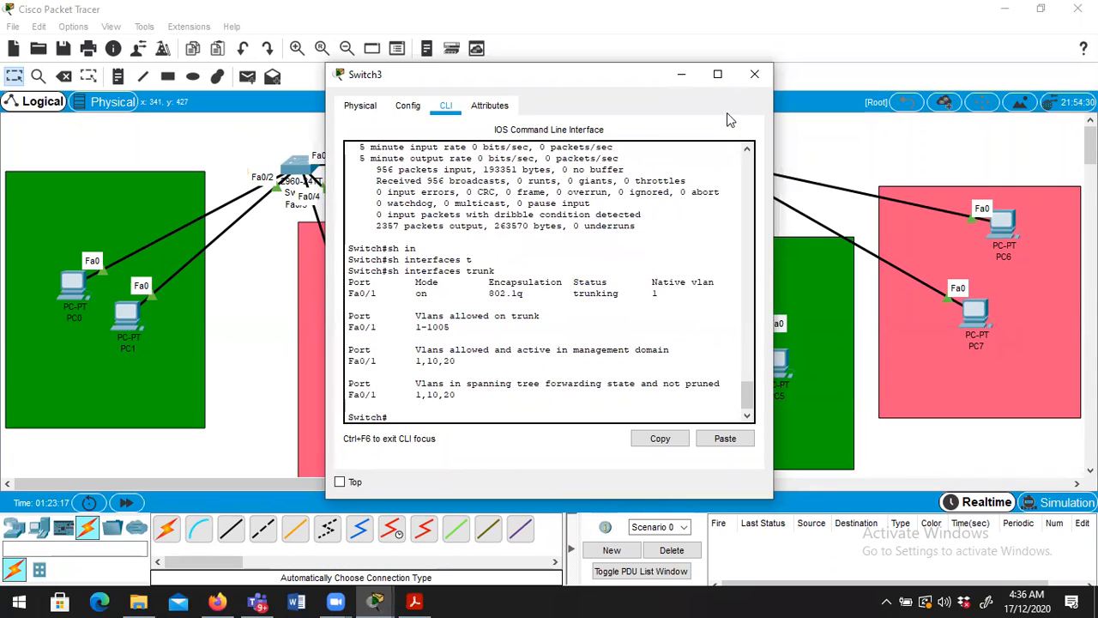
Step: Enlarge Switch3's window, highlight the Fa0/1 row of the trunk listing to examine it, and close the window
{"action": "left_click", "coordinate": [717, 75]}
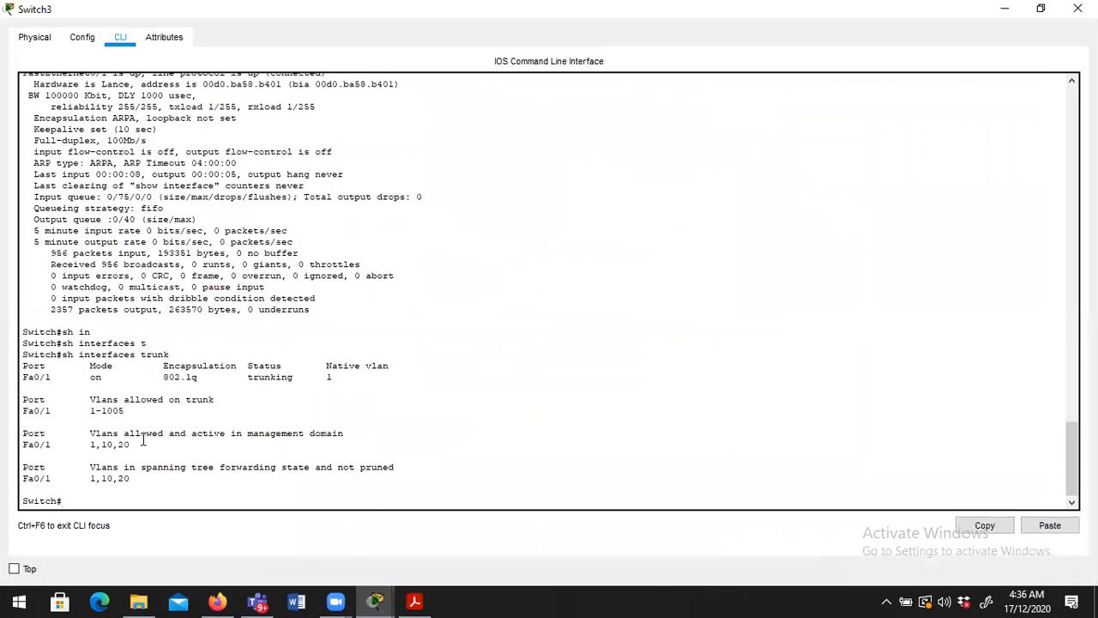
{"action": "left_click_drag", "start_coordinate": [24, 376], "coordinate": [358, 378]}
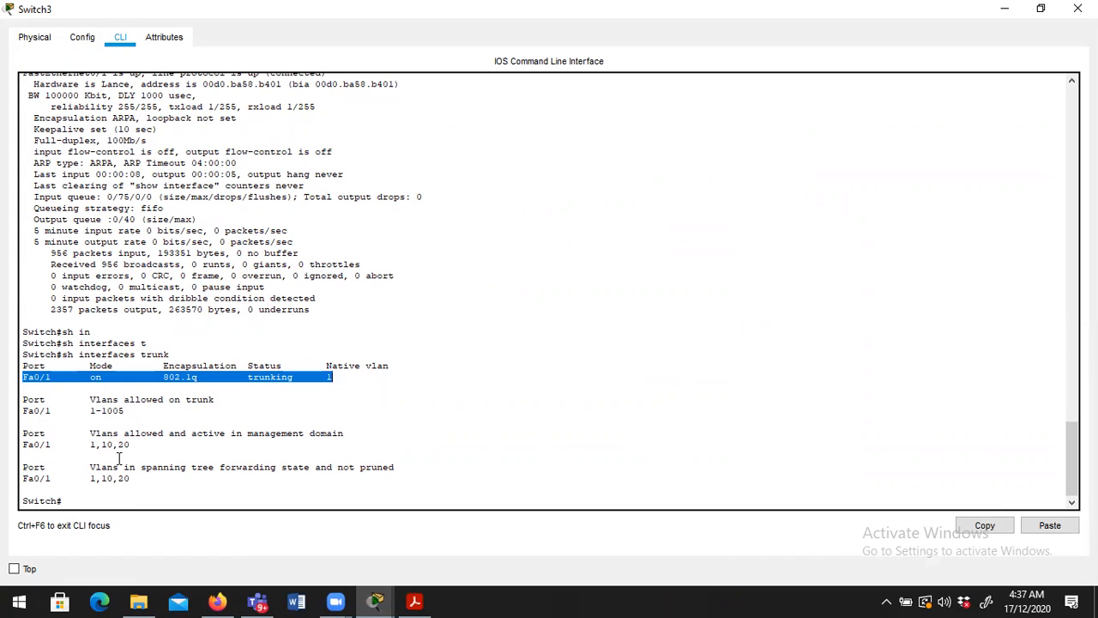
{"action": "left_click", "coordinate": [1078, 8]}
Step: Open Switch0's command line and exit from interface configuration back to privileged mode
{"action": "left_click", "coordinate": [300, 168]}
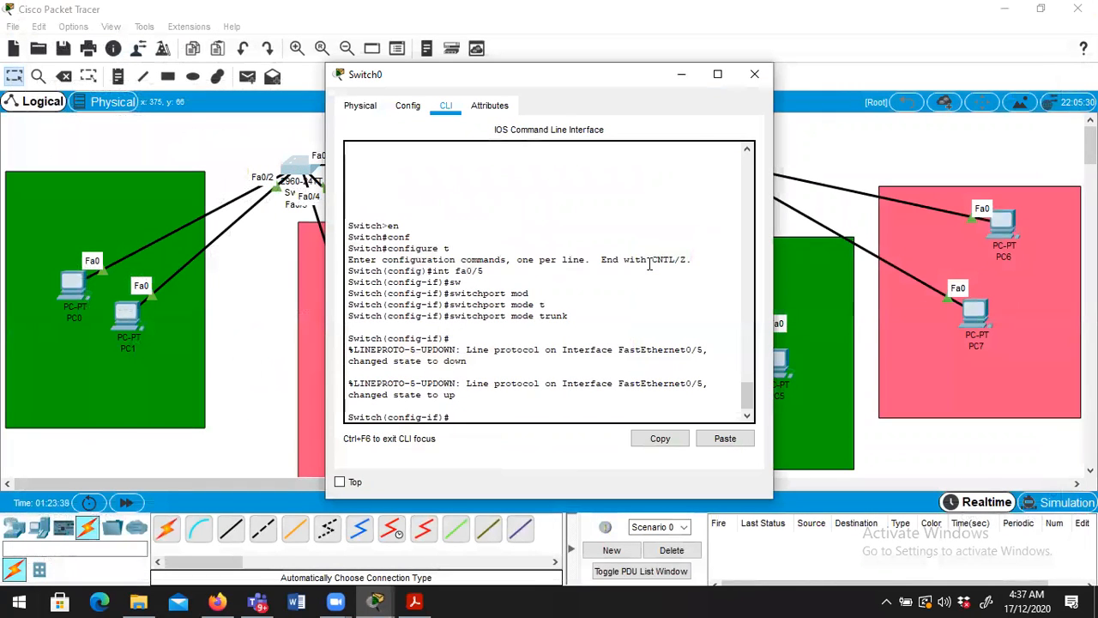
{"action": "type", "text": "do sh in"}
{"action": "key", "text": "Tab"}
{"action": "key", "text": "BackSpace"}
{"action": "key", "text": "BackSpace"}
{"action": "key", "text": "BackSpace"}
{"action": "key", "text": "BackSpace"}
{"action": "key", "text": "BackSpace"}
{"action": "key", "text": "BackSpace"}
{"action": "key", "text": "BackSpace"}
{"action": "type", "text": "ex"}
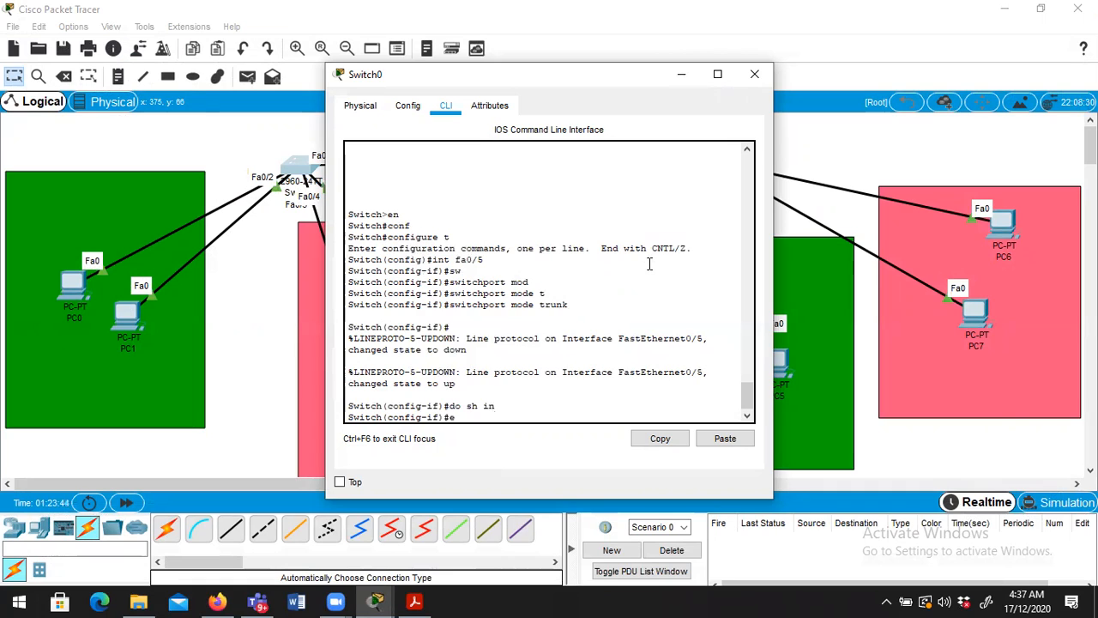
{"action": "key", "text": "Return"}
{"action": "type", "text": "e"}
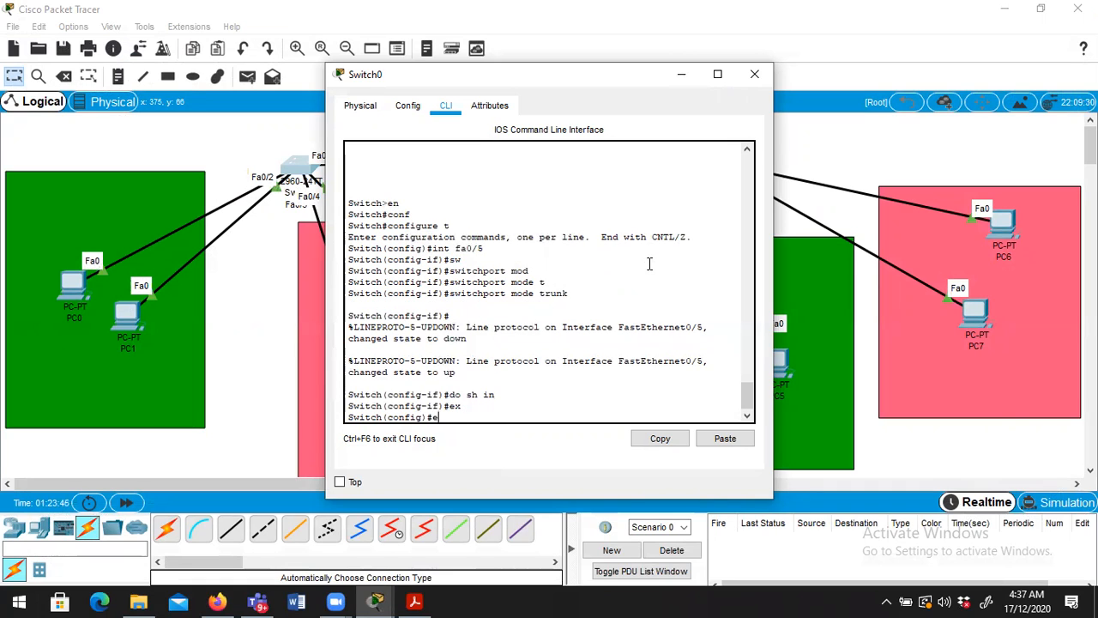
{"action": "type", "text": "x"}
{"action": "key", "text": "Return"}
{"action": "key", "text": "Return"}
Step: Show Switch0's trunk information with sh interfaces trunk, examine the Fa0/5 row, and close the switch window
{"action": "type", "text": "sh in"}
{"action": "key", "text": "Tab"}
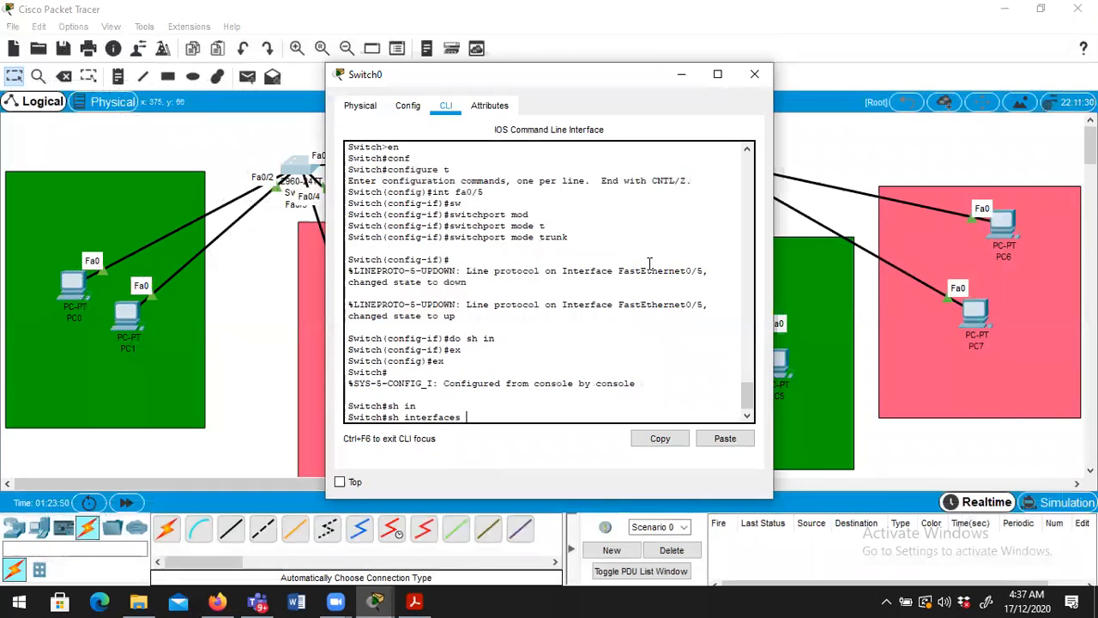
{"action": "type", "text": "t"}
{"action": "key", "text": "Tab"}
{"action": "key", "text": "Return"}
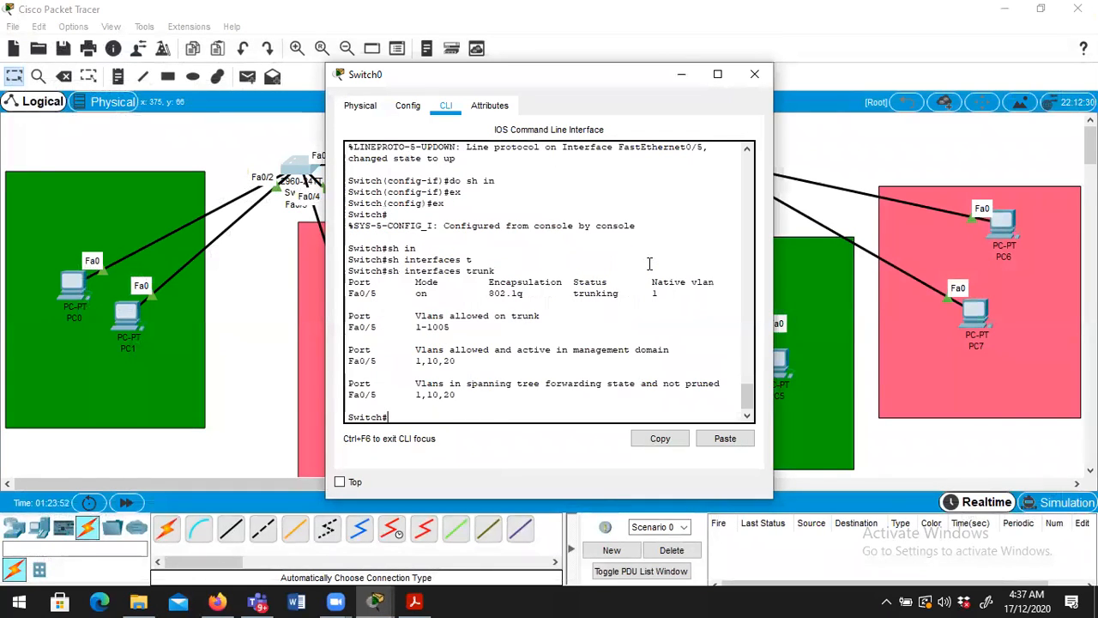
{"action": "left_click_drag", "start_coordinate": [348, 293], "coordinate": [677, 293]}
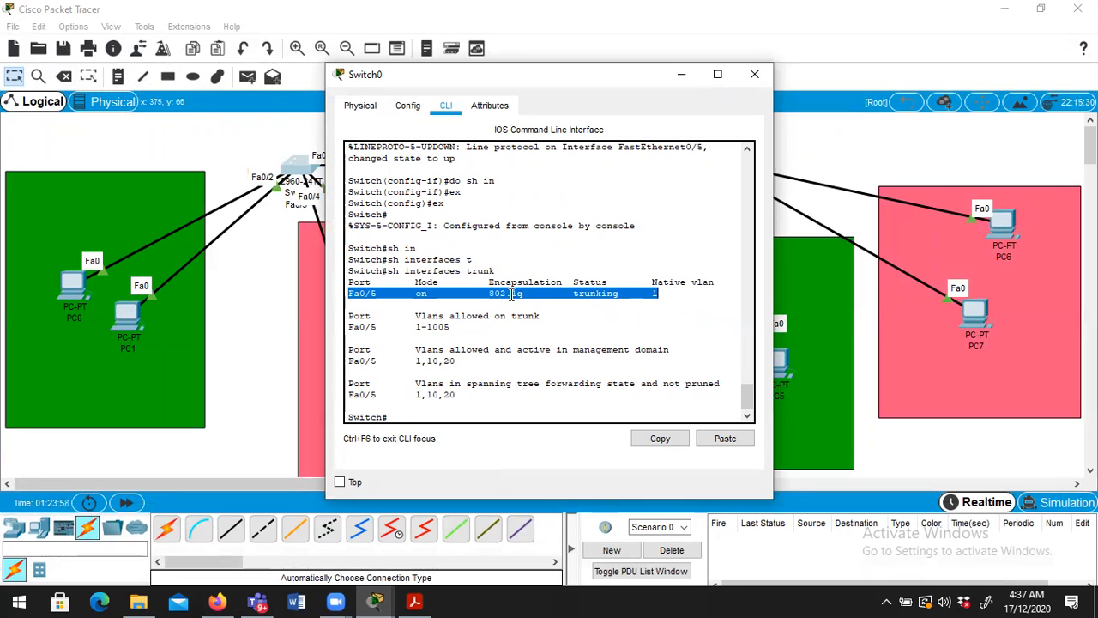
{"action": "left_click", "coordinate": [753, 76]}
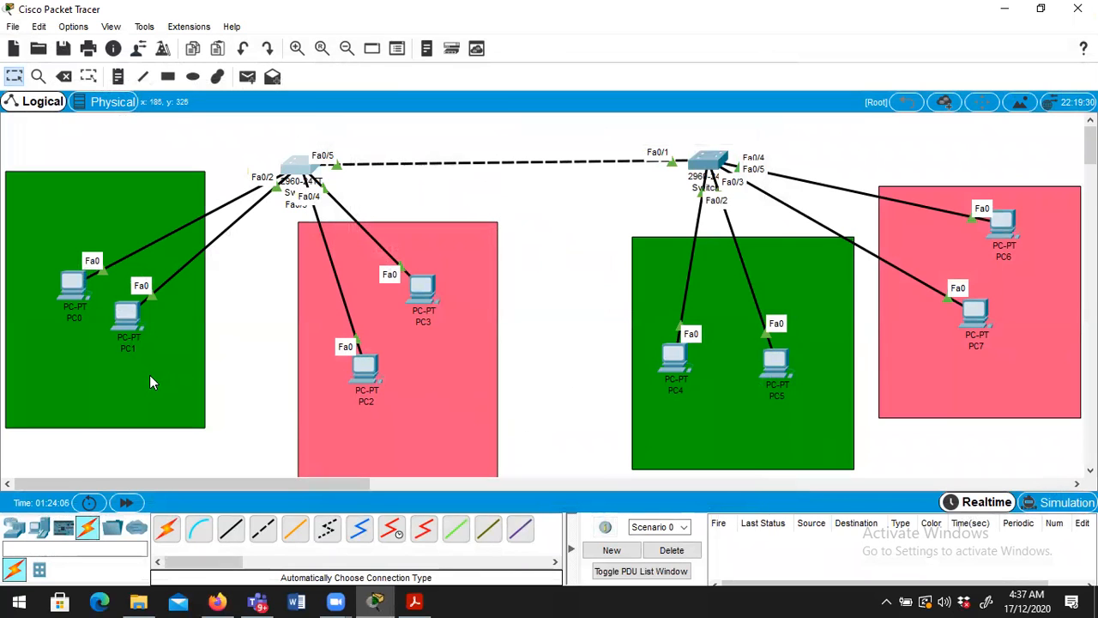
Step: Open PC0's Command Prompt and move its window down so the network topology is uncovered
{"action": "mouse_move", "coordinate": [132, 347]}
{"action": "left_click", "coordinate": [73, 286]}
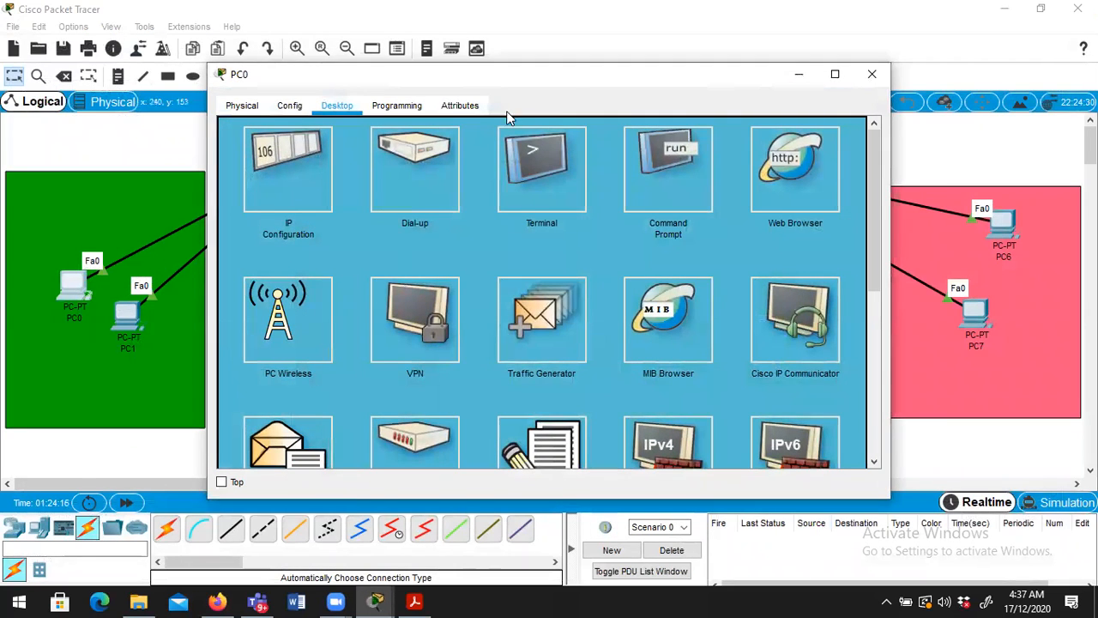
{"action": "left_click_drag", "start_coordinate": [549, 87], "coordinate": [364, 64]}
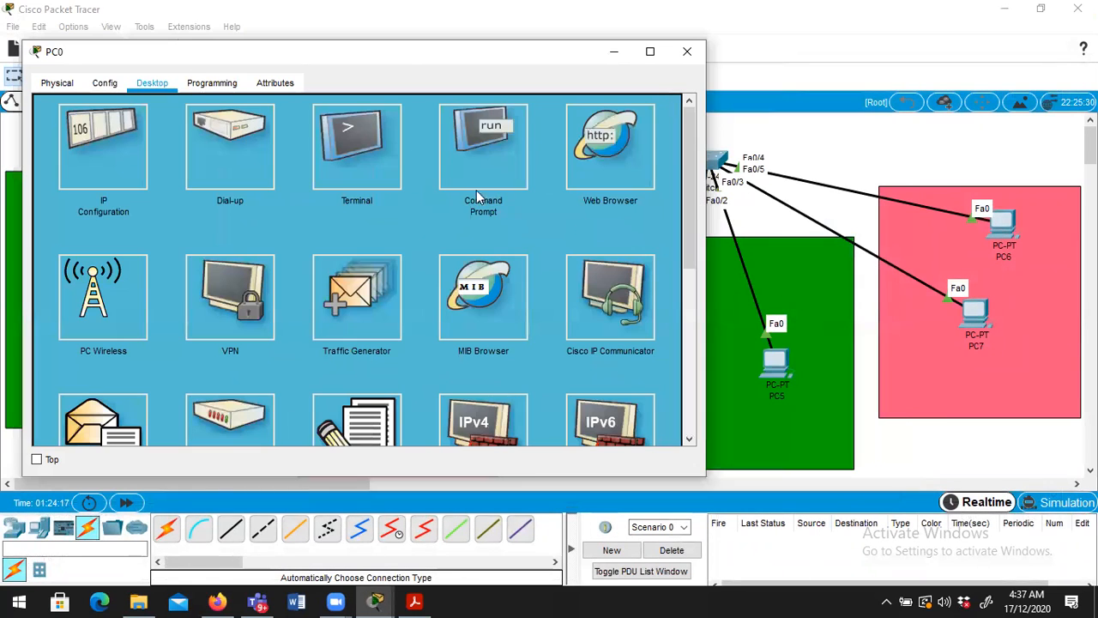
{"action": "left_click", "coordinate": [466, 162]}
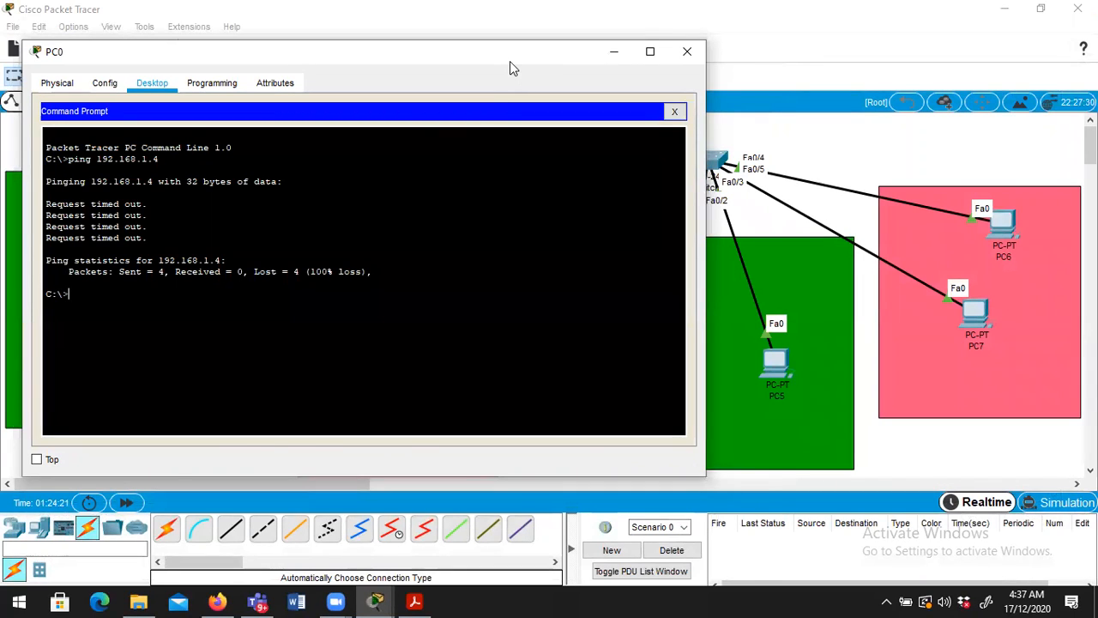
{"action": "left_click_drag", "start_coordinate": [510, 62], "coordinate": [566, 452]}
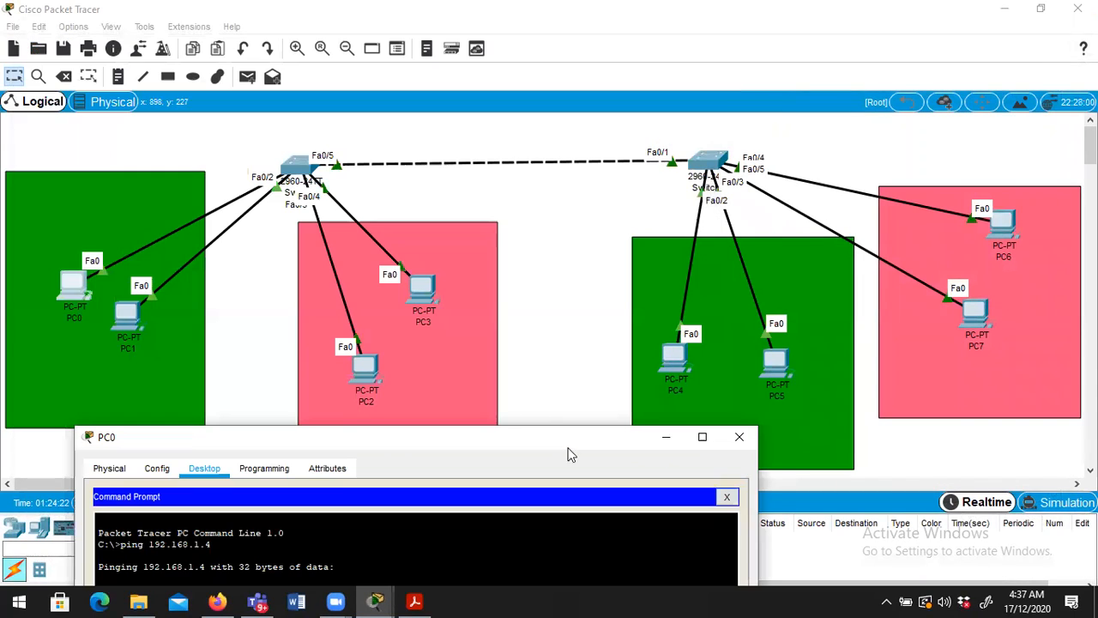
Step: Check PC4's IP address in the topology and ping 192.168.1.5 from PC0's Command Prompt
{"action": "left_click", "coordinate": [625, 350]}
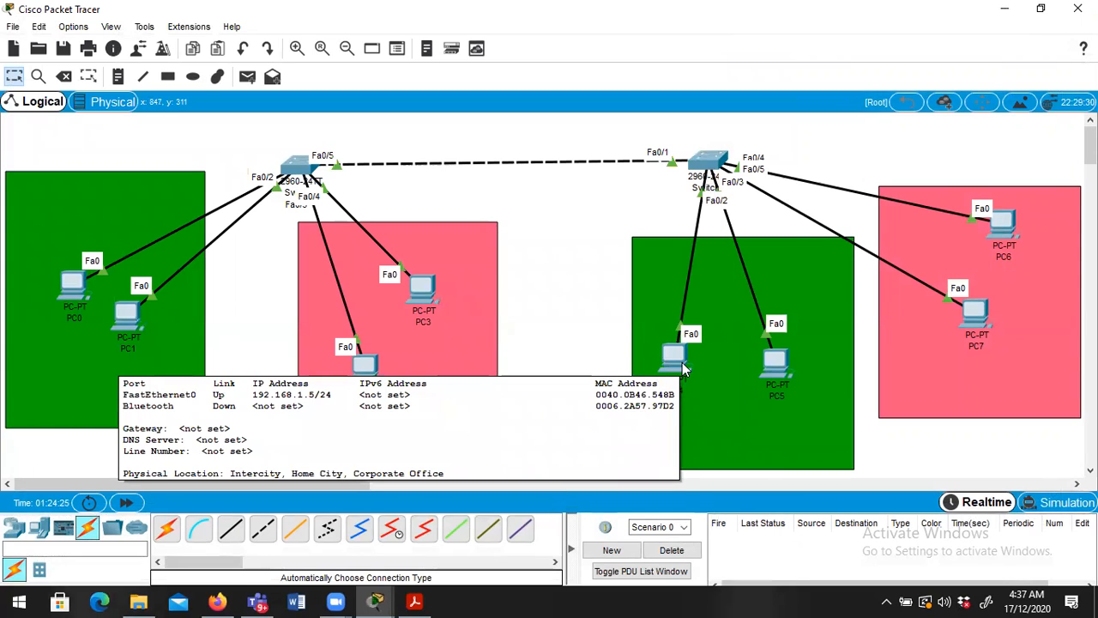
{"action": "mouse_move", "coordinate": [375, 598]}
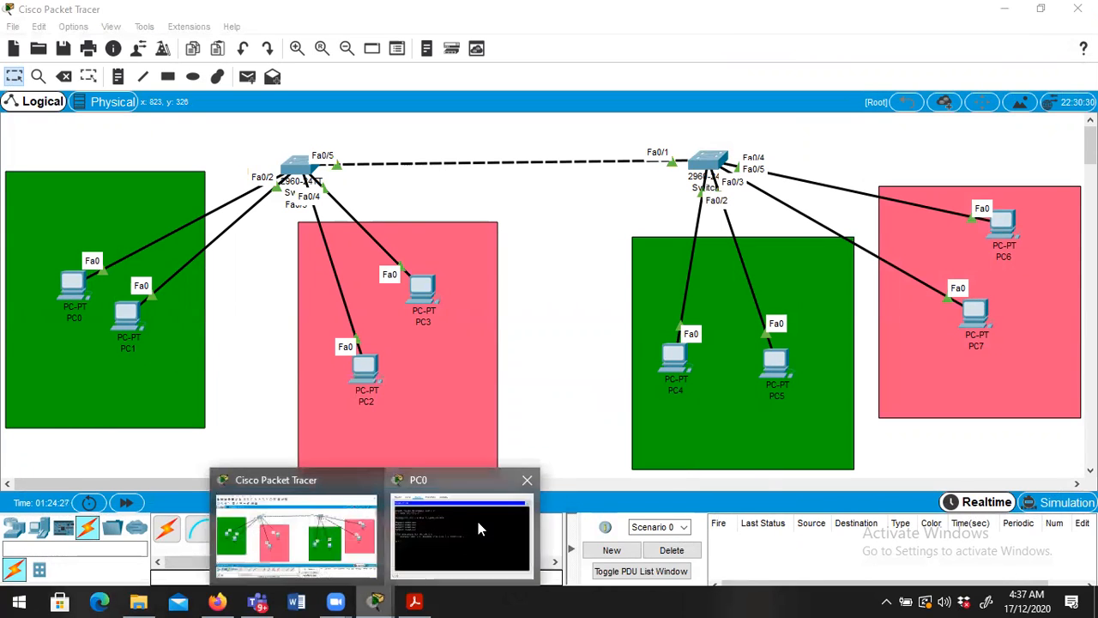
{"action": "left_click", "coordinate": [478, 521]}
{"action": "left_click_drag", "start_coordinate": [381, 443], "coordinate": [485, 181]}
{"action": "key", "text": "Up"}
{"action": "key", "text": "BackSpace"}
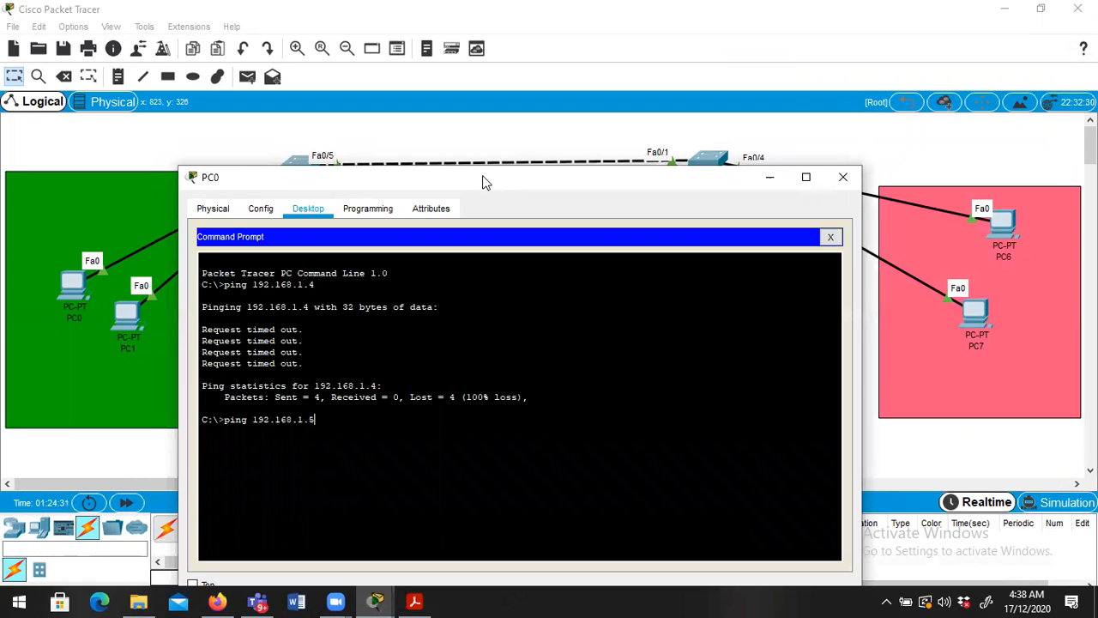
{"action": "type", "text": "5"}
{"action": "key", "text": "Return"}
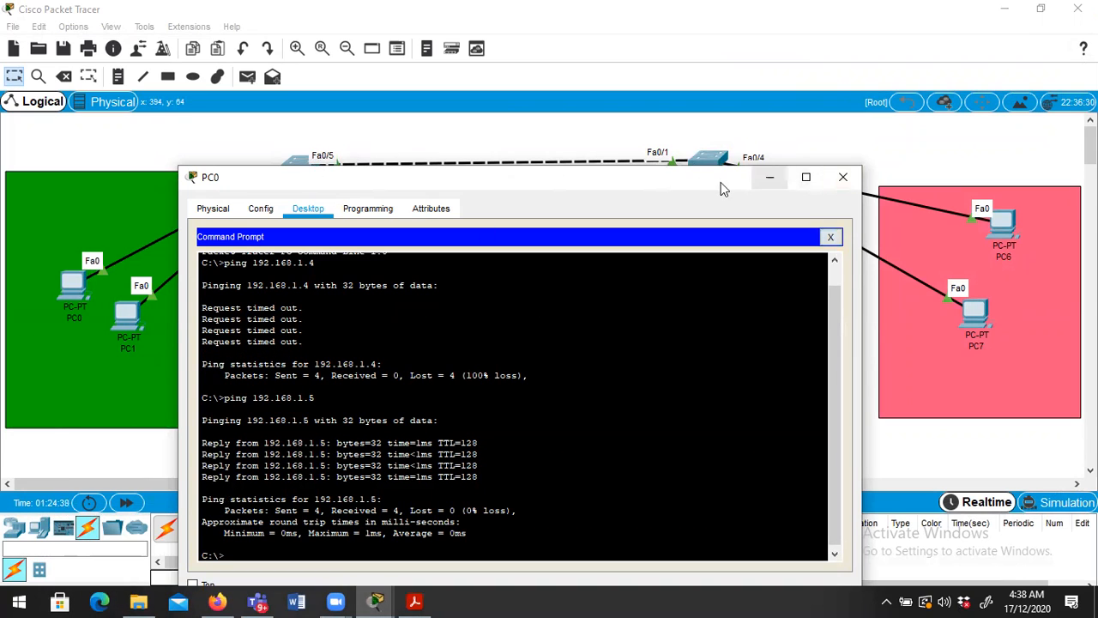
Step: Check PC7's IP address in the topology, ping 192.168.1.7 from PC0, and close the Command Prompt and PC0 window
{"action": "left_click", "coordinate": [772, 177]}
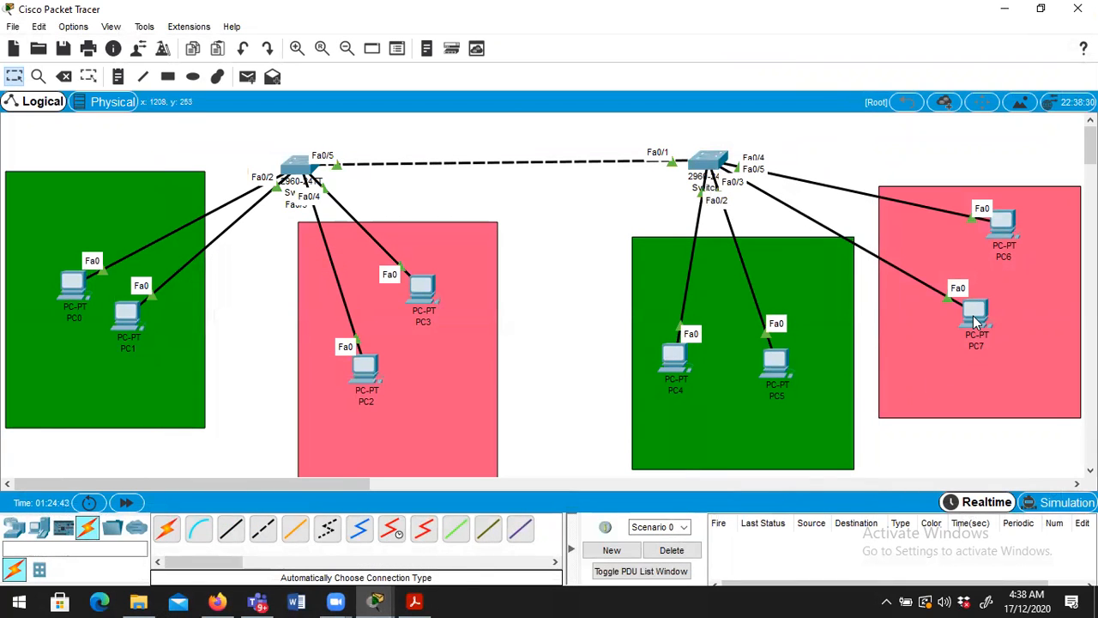
{"action": "mouse_move", "coordinate": [975, 320]}
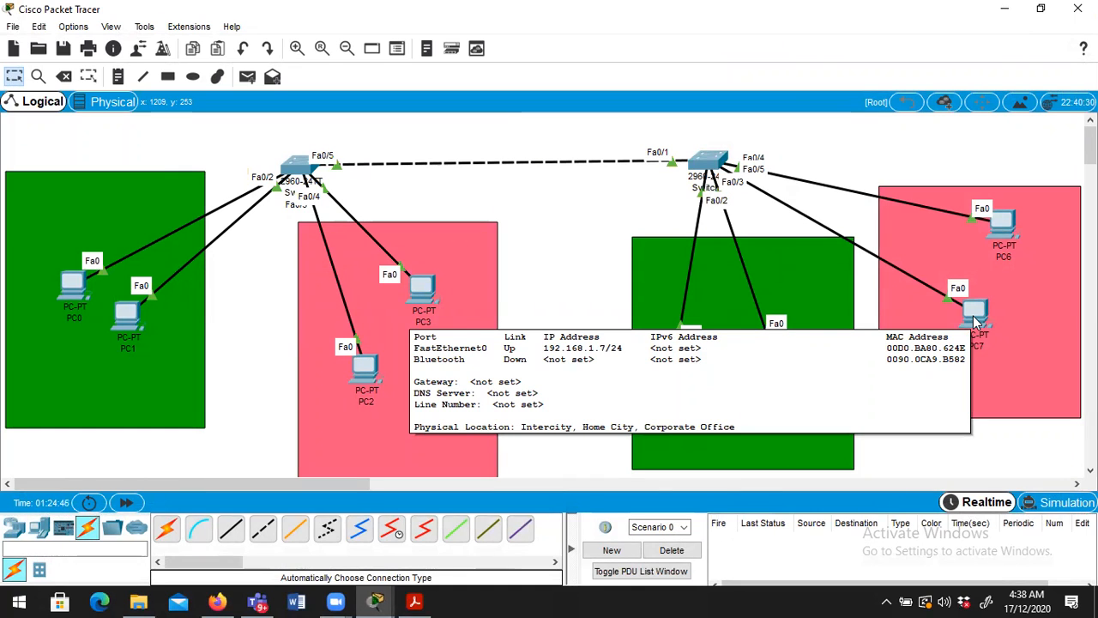
{"action": "mouse_move", "coordinate": [375, 600]}
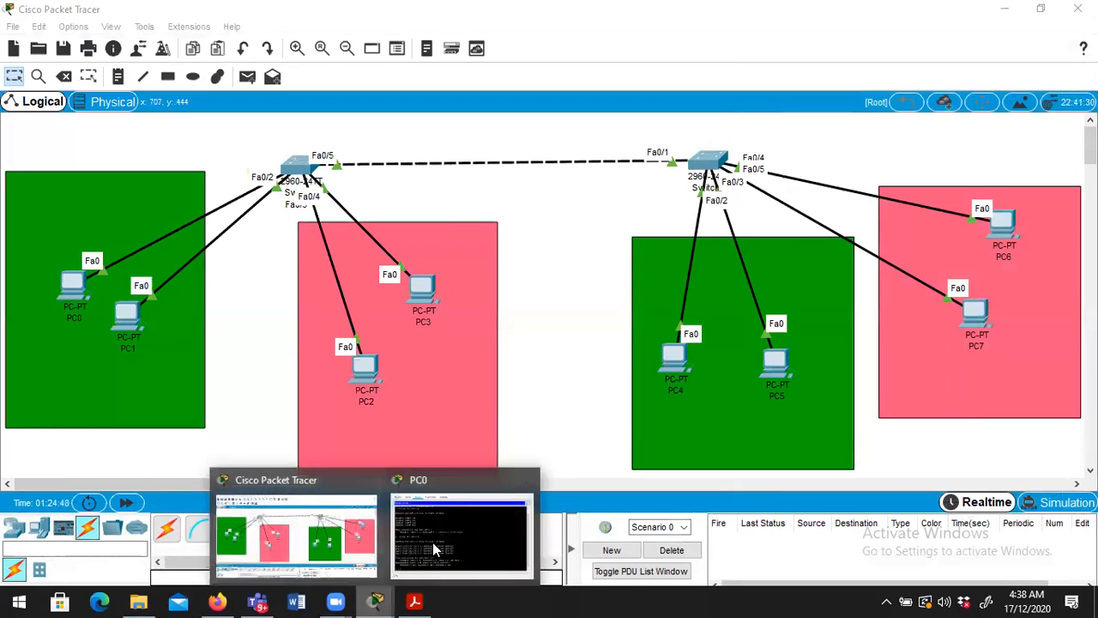
{"action": "left_click", "coordinate": [450, 524]}
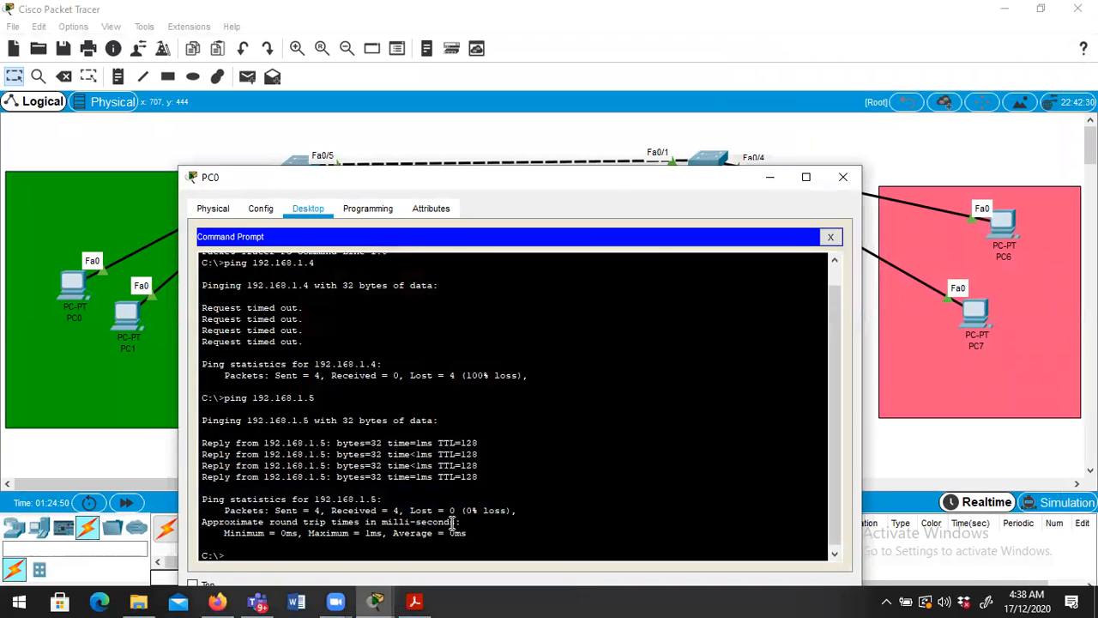
{"action": "left_click_drag", "start_coordinate": [355, 187], "coordinate": [371, 91]}
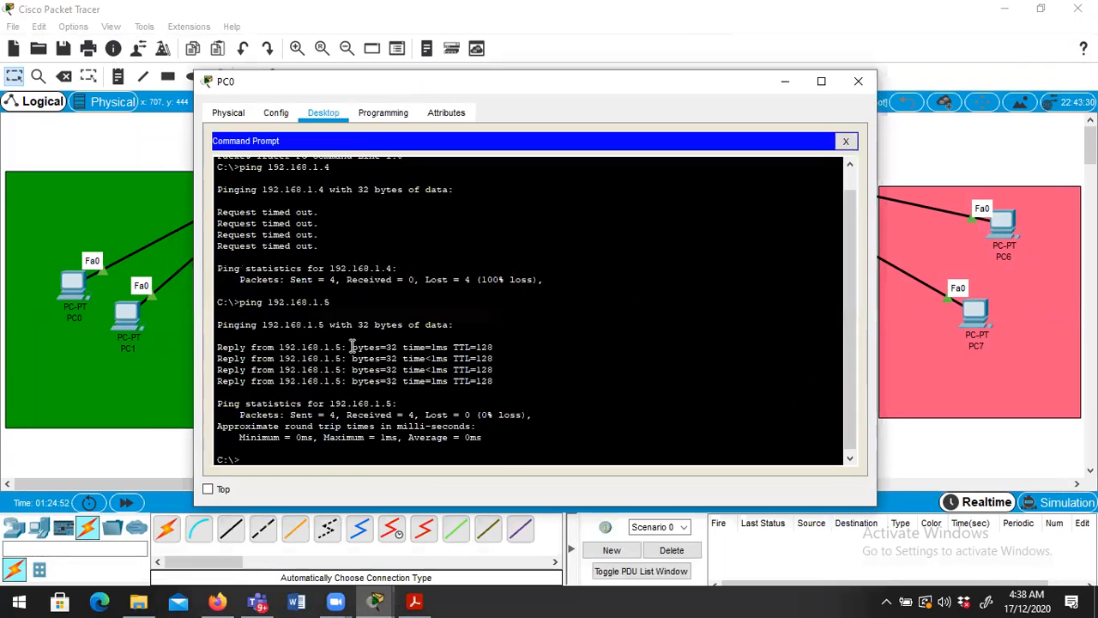
{"action": "type", "text": "ping 192.168.1.7"}
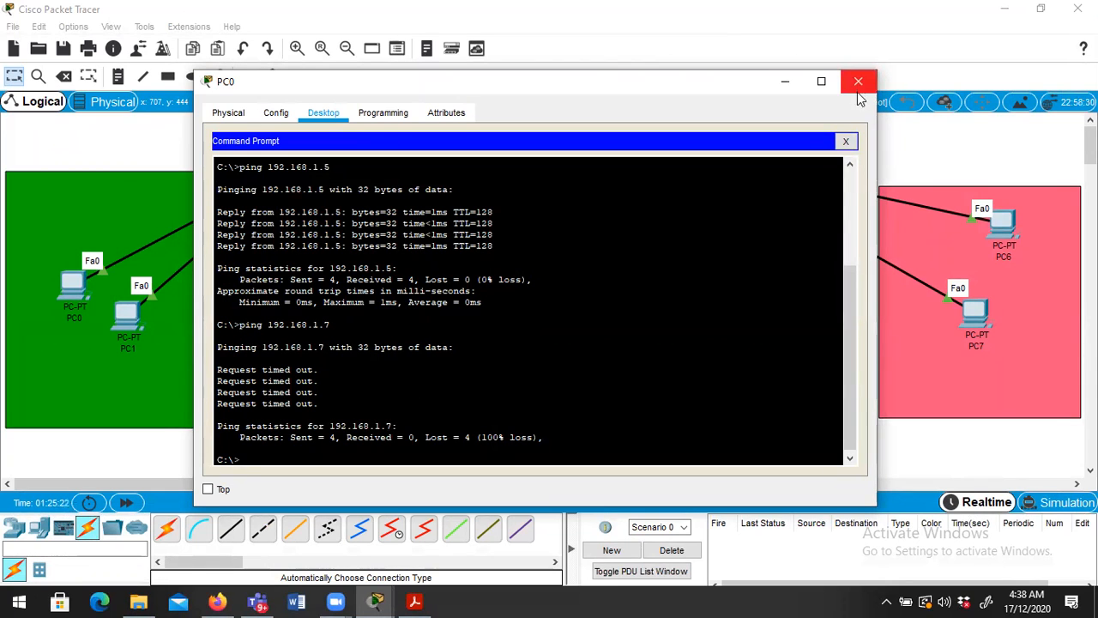
{"action": "left_click", "coordinate": [847, 141]}
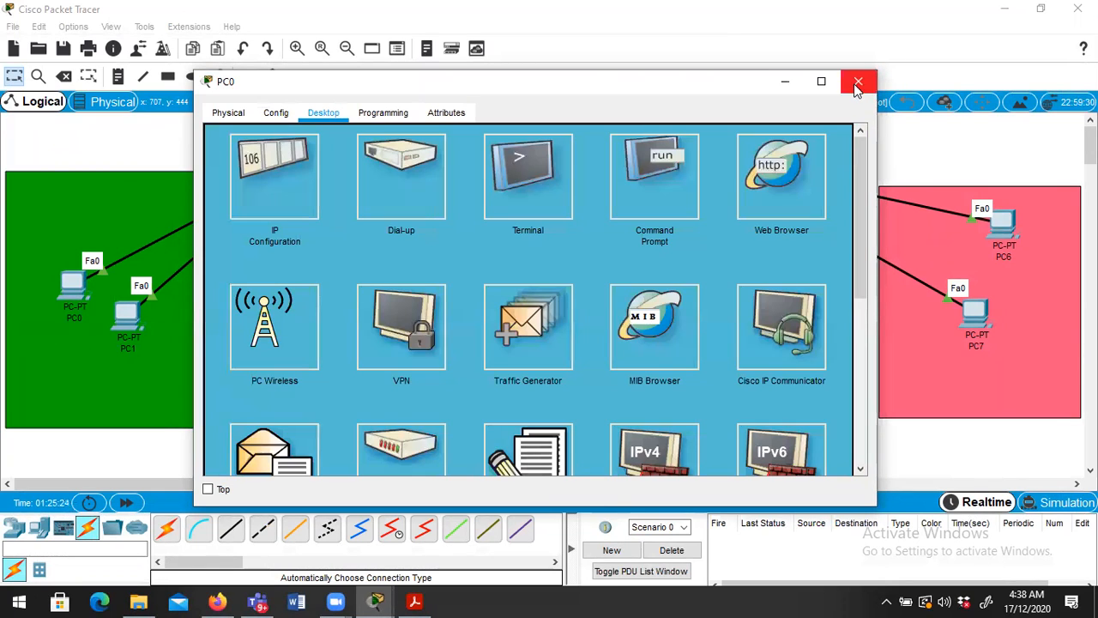
{"action": "left_click", "coordinate": [856, 82]}
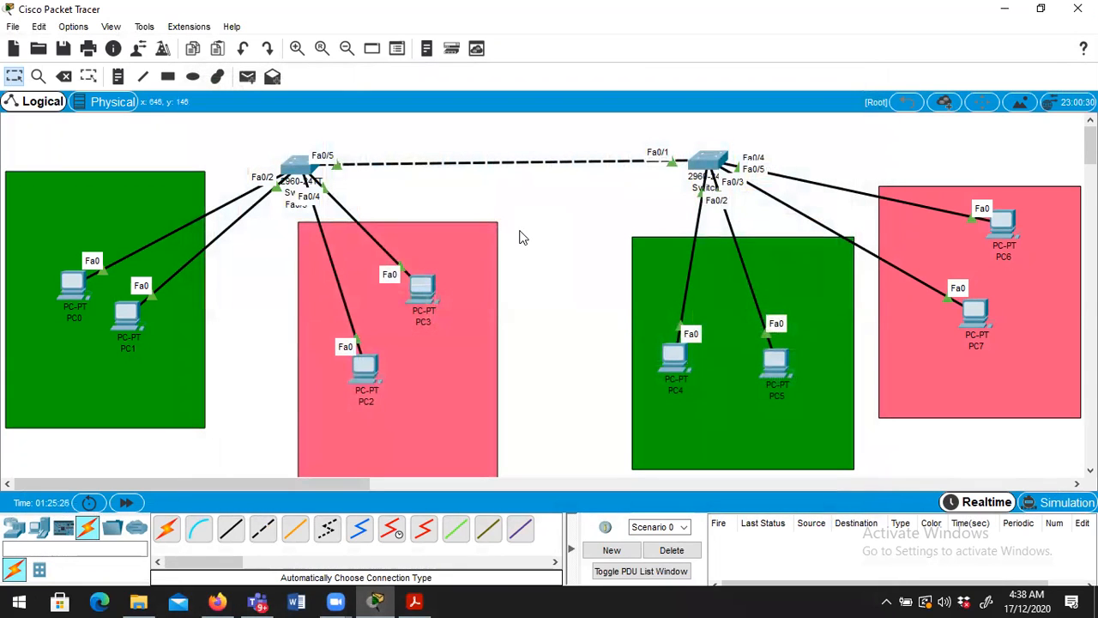